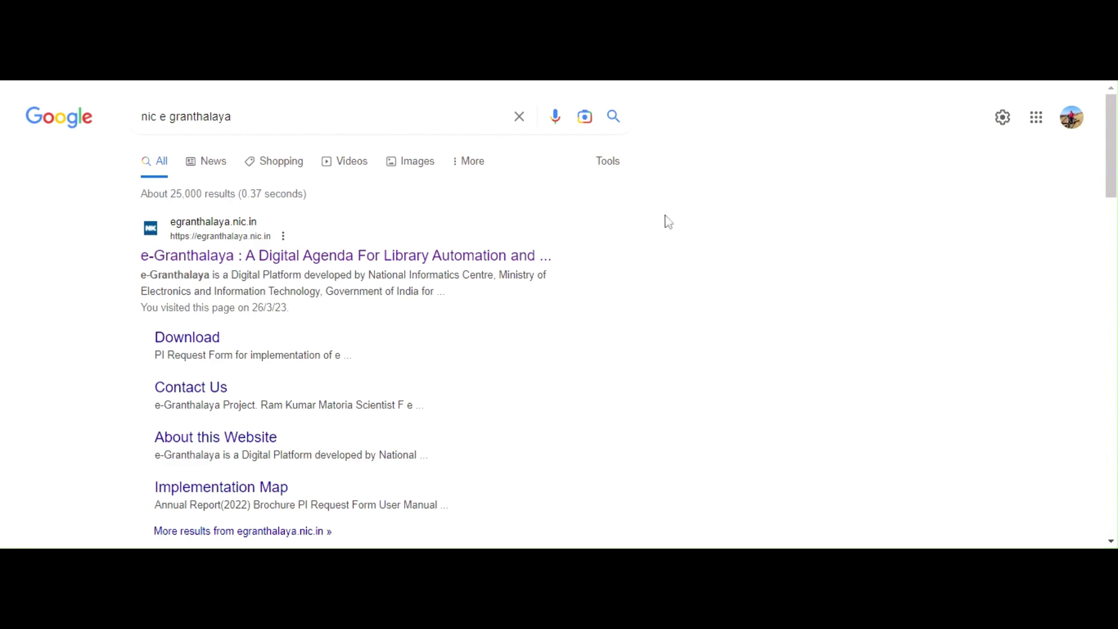
Scroll the 'nic e granthalaya' Google results down to the e-Granthalaya 4.0 DEMO link.
{"action": "scroll", "coordinate": [669, 222], "scroll_direction": "down", "scroll_amount": 5}
{"action": "scroll", "coordinate": [668, 222], "scroll_direction": "up", "scroll_amount": 4}
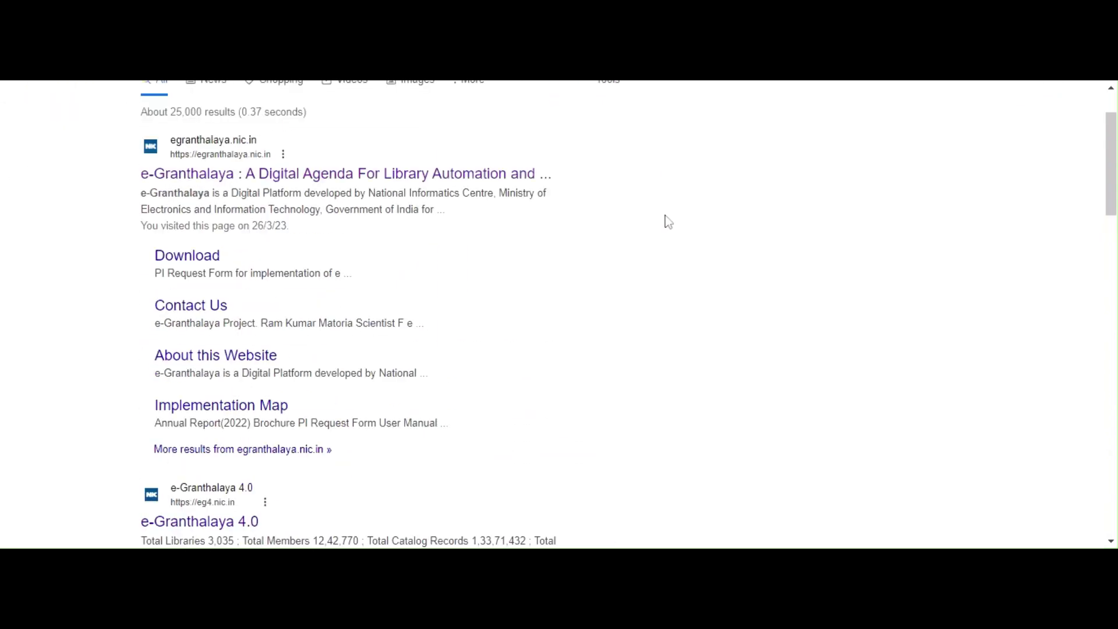
{"action": "scroll", "coordinate": [669, 221], "scroll_direction": "down", "scroll_amount": 3}
{"action": "scroll", "coordinate": [669, 222], "scroll_direction": "down", "scroll_amount": 3}
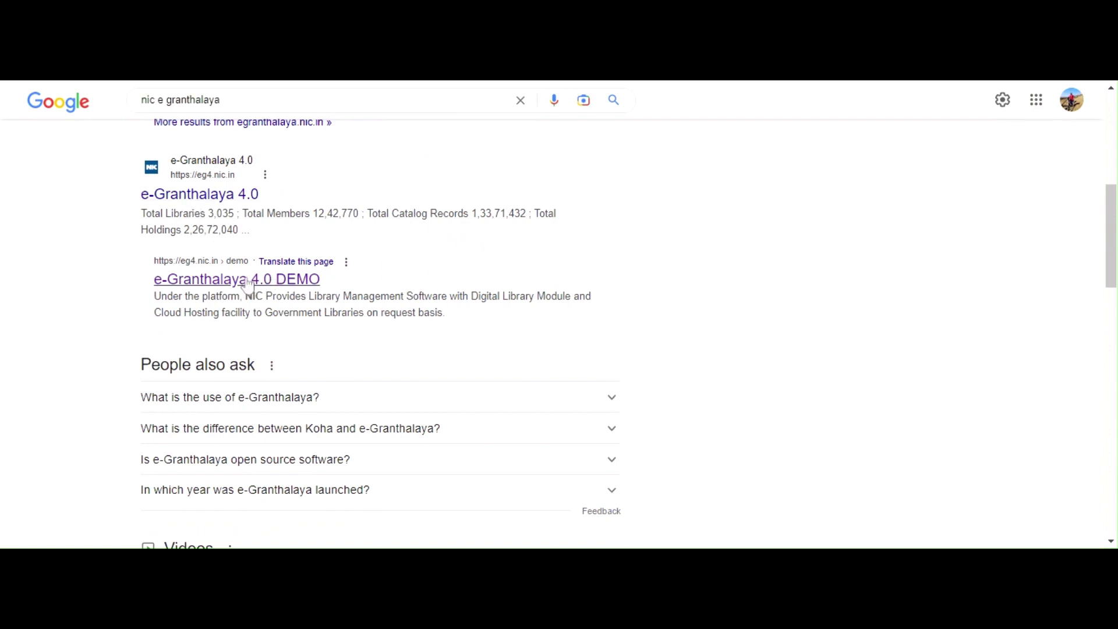
Open the e-Granthalaya 4.0 demo and log in as staff, entering the captcha code.
{"action": "left_click", "coordinate": [274, 283]}
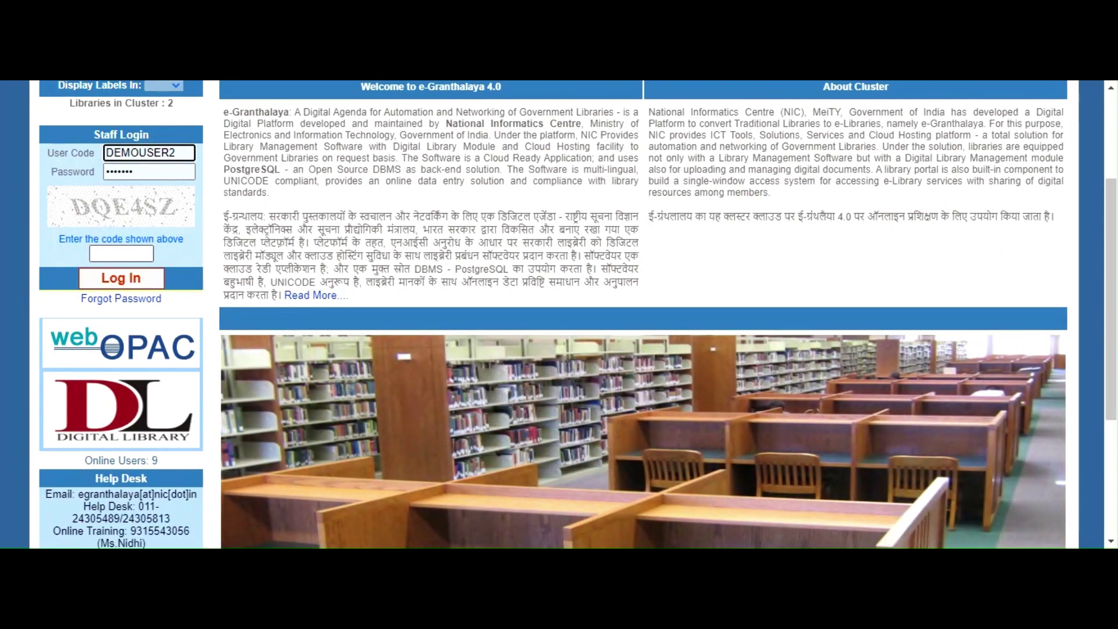
{"action": "left_click", "coordinate": [121, 254]}
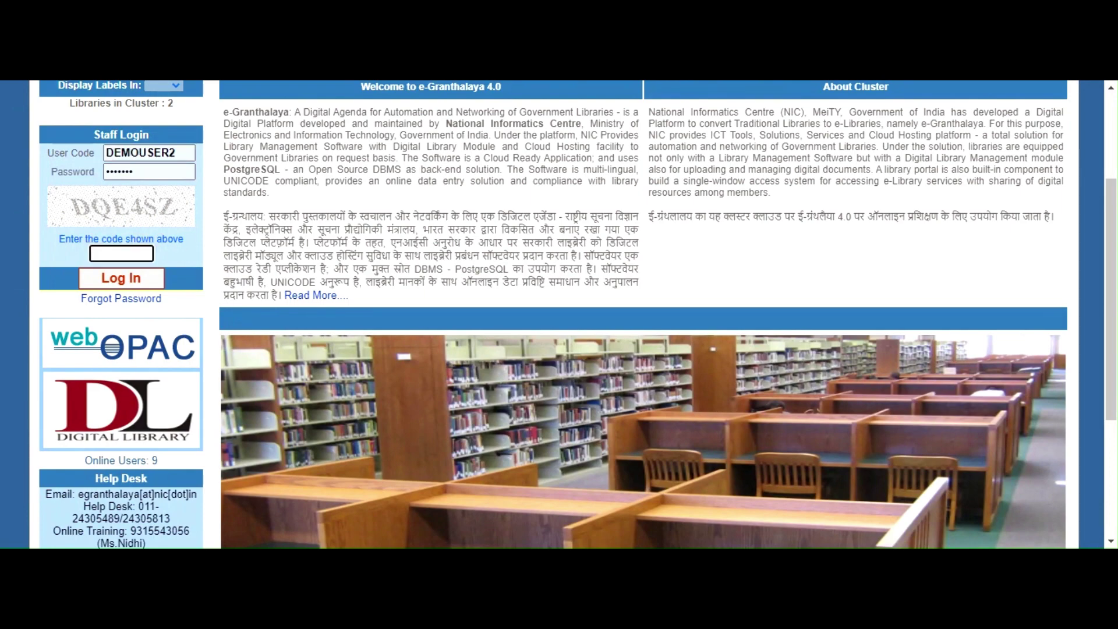
{"action": "type", "text": "DQE4Z"}
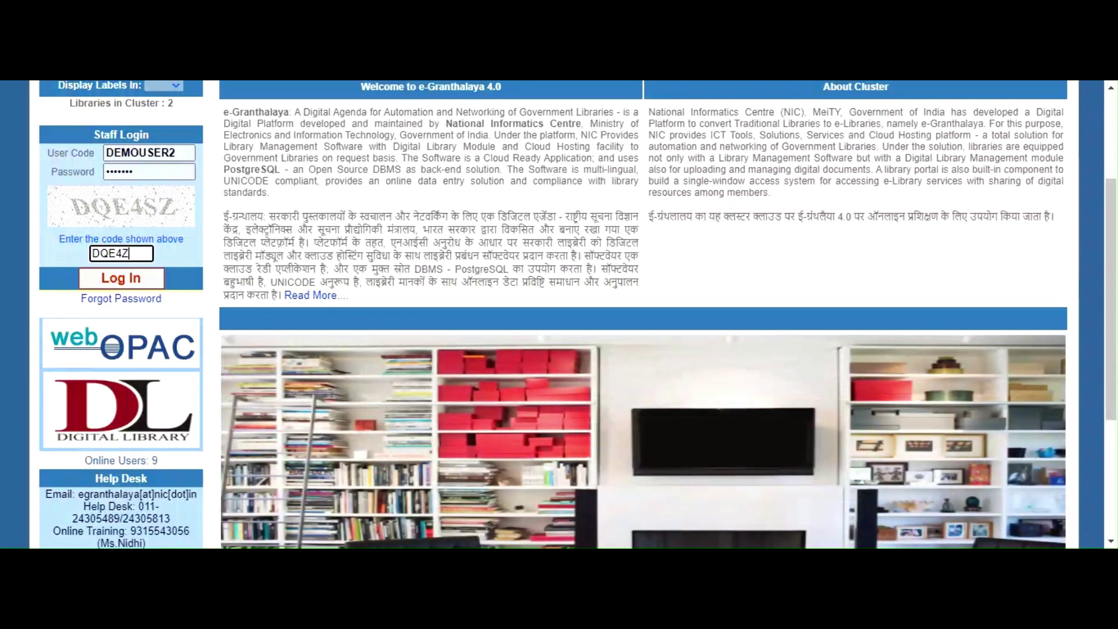
{"action": "key", "text": "BackSpace"}
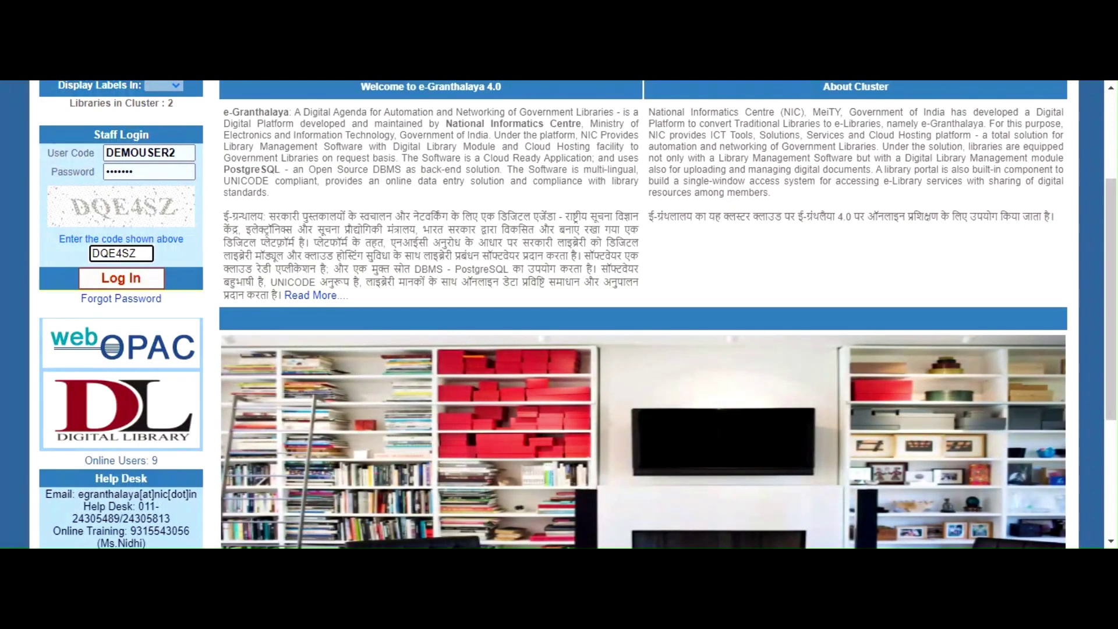
{"action": "type", "text": "SZ"}
{"action": "left_click", "coordinate": [148, 278]}
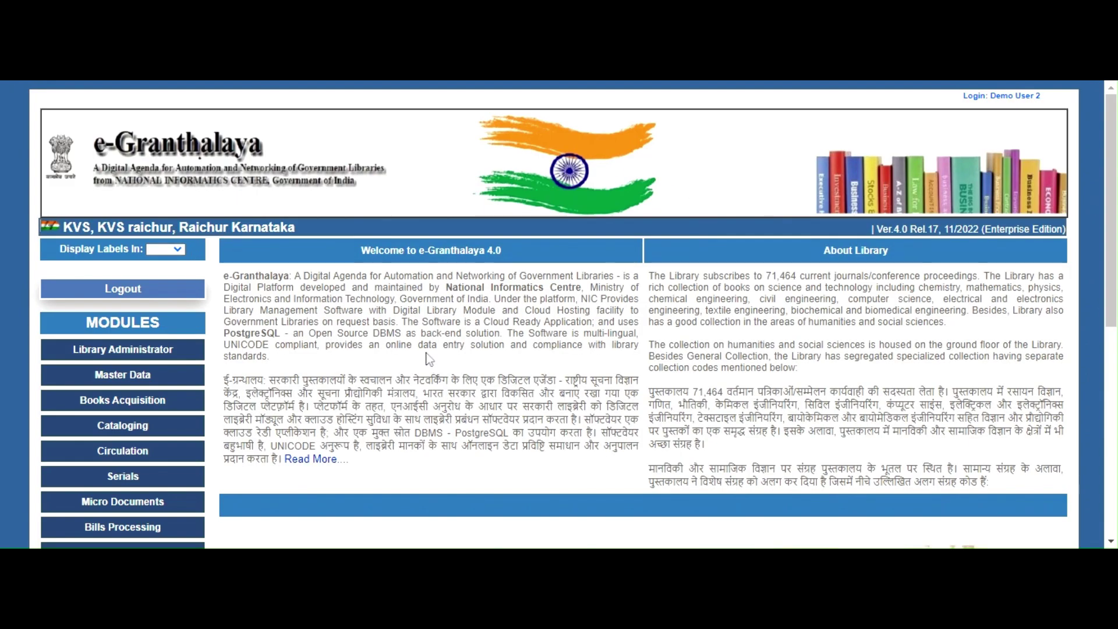
Expand Library Administrator in the sidebar to reveal Manage Library Users through System Data.
{"action": "scroll", "coordinate": [159, 270], "scroll_direction": "down", "scroll_amount": 1}
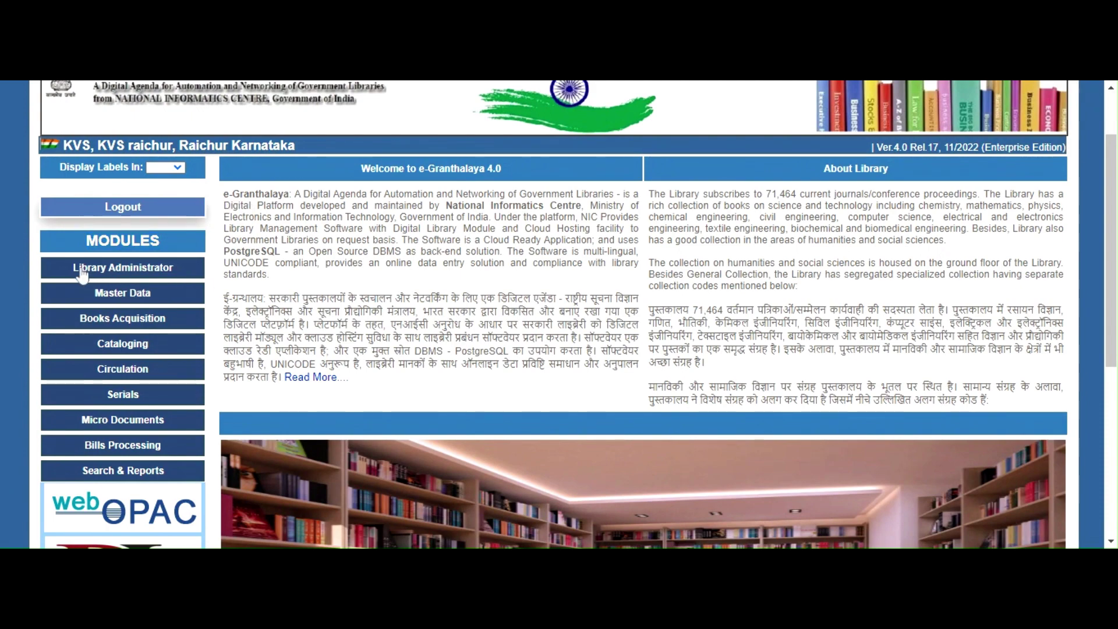
{"action": "left_click", "coordinate": [190, 274]}
{"action": "scroll", "coordinate": [173, 240], "scroll_direction": "down", "scroll_amount": 1}
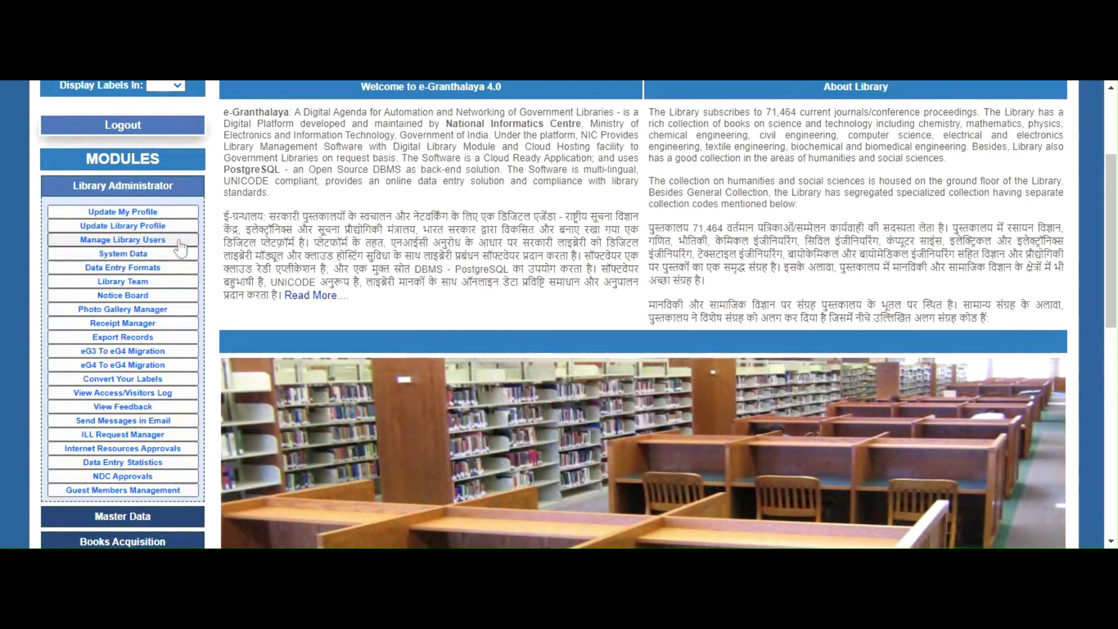
{"action": "scroll", "coordinate": [180, 247], "scroll_direction": "up", "scroll_amount": 3}
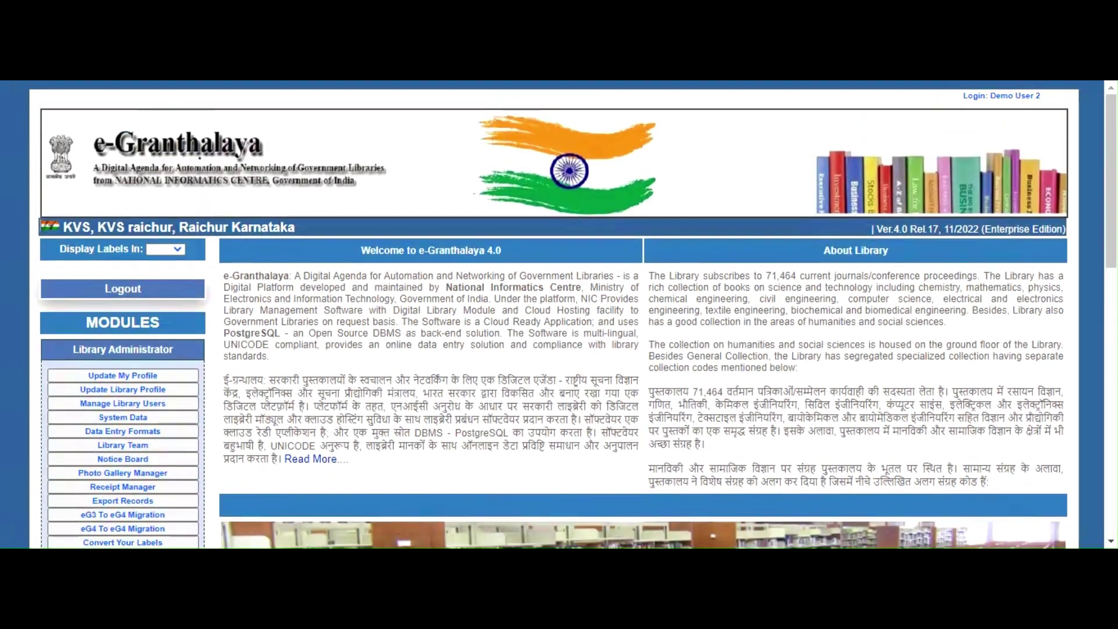
{"action": "scroll", "coordinate": [398, 275], "scroll_direction": "down", "scroll_amount": 3}
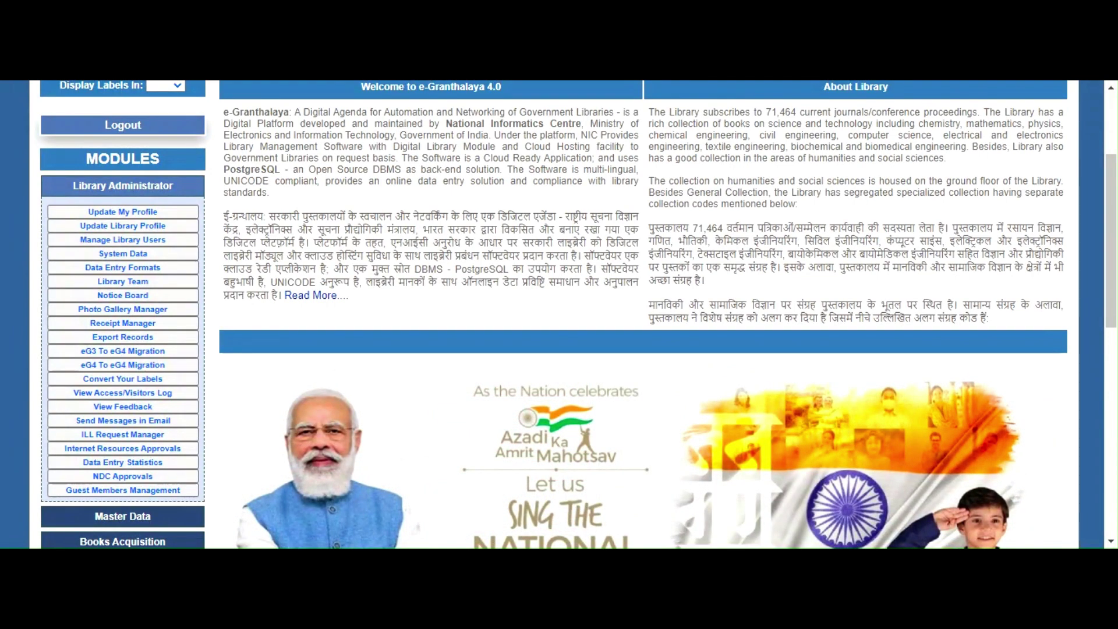
{"action": "scroll", "coordinate": [553, 315], "scroll_direction": "down", "scroll_amount": 4}
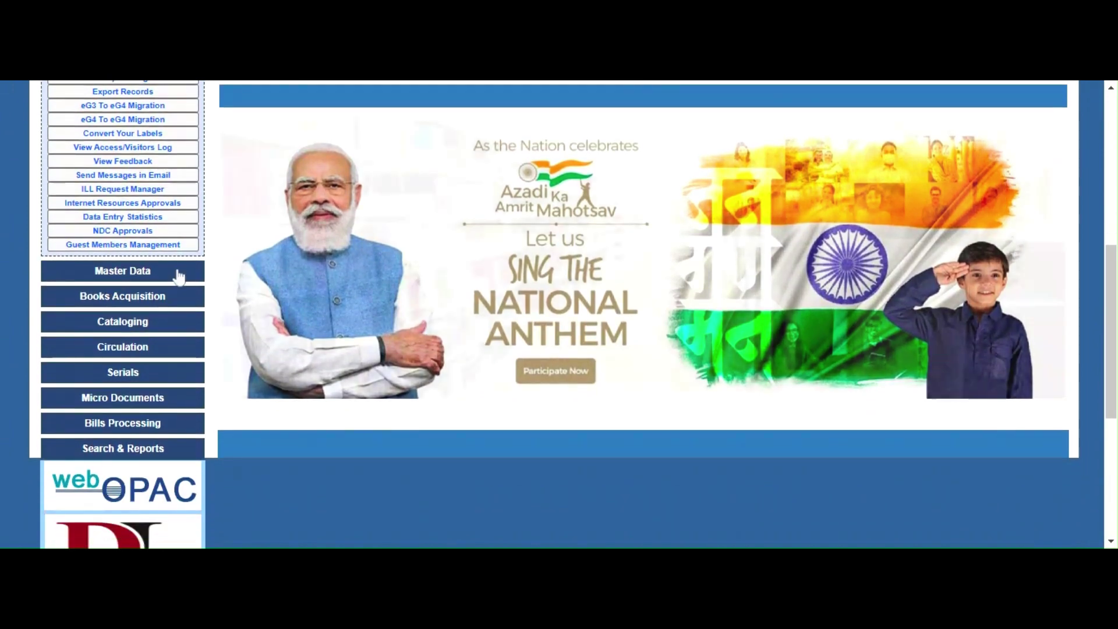
{"action": "left_click", "coordinate": [178, 273]}
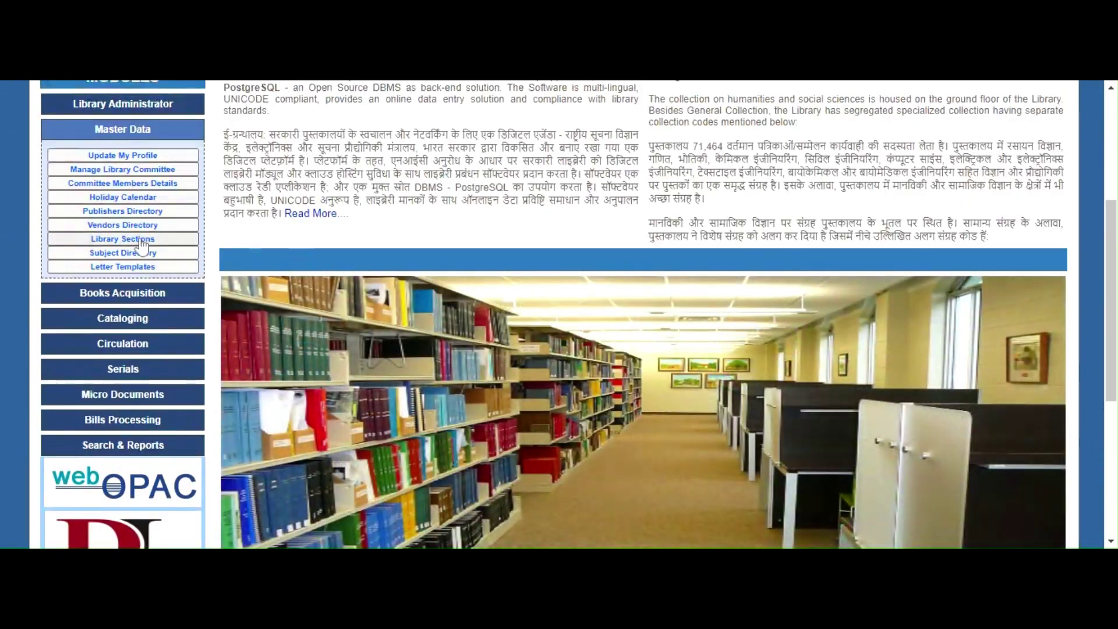
{"action": "scroll", "coordinate": [147, 244], "scroll_direction": "up", "scroll_amount": 2}
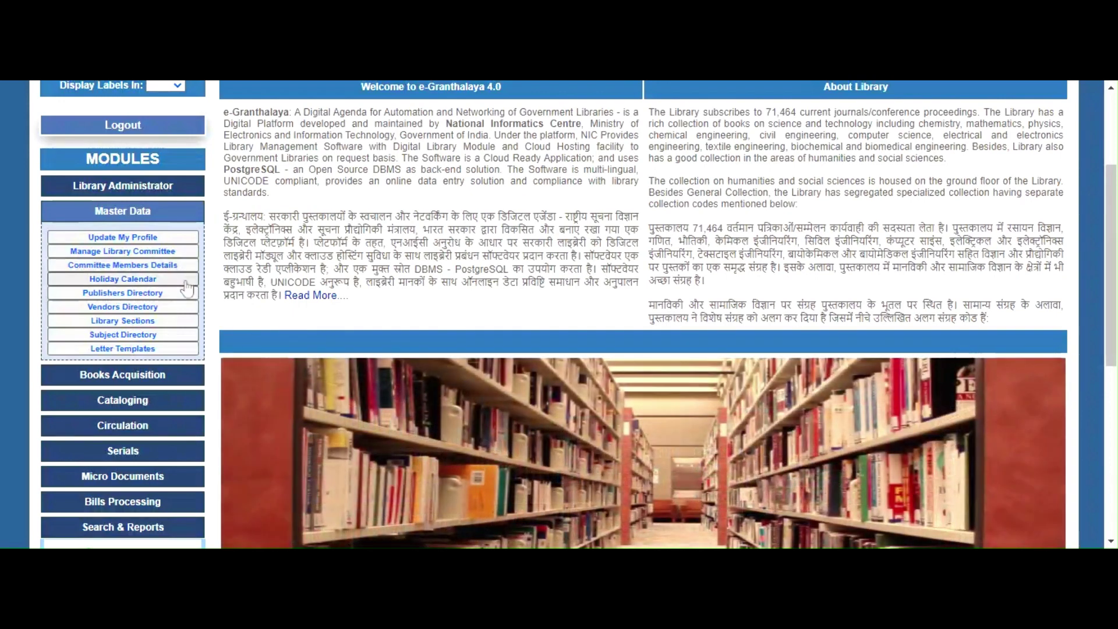
{"action": "scroll", "coordinate": [186, 287], "scroll_direction": "up", "scroll_amount": 2}
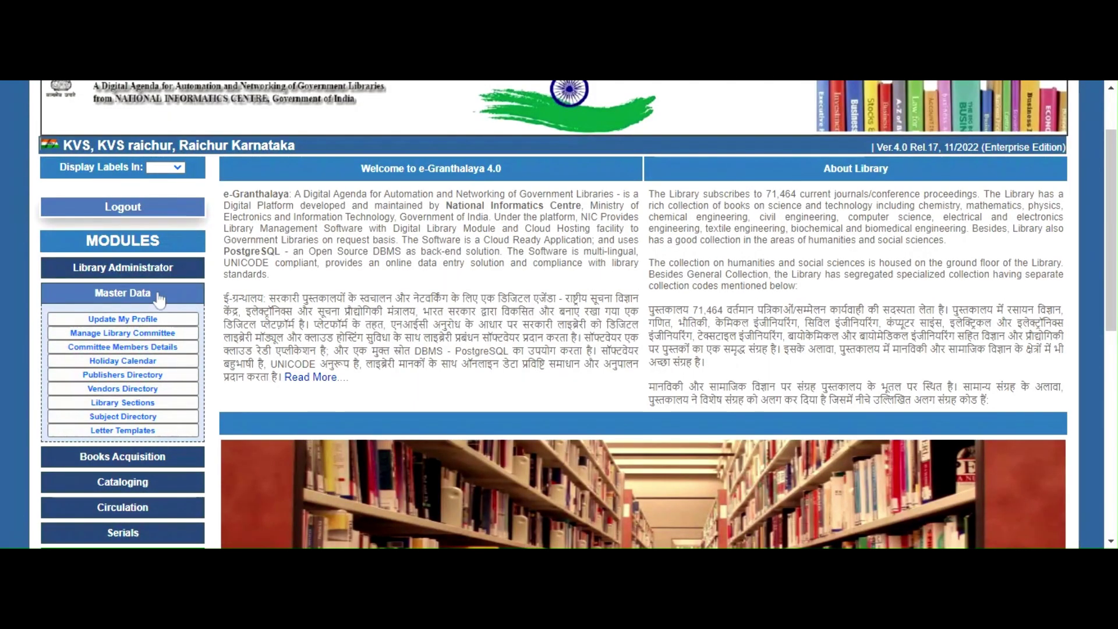
{"action": "left_click", "coordinate": [158, 294]}
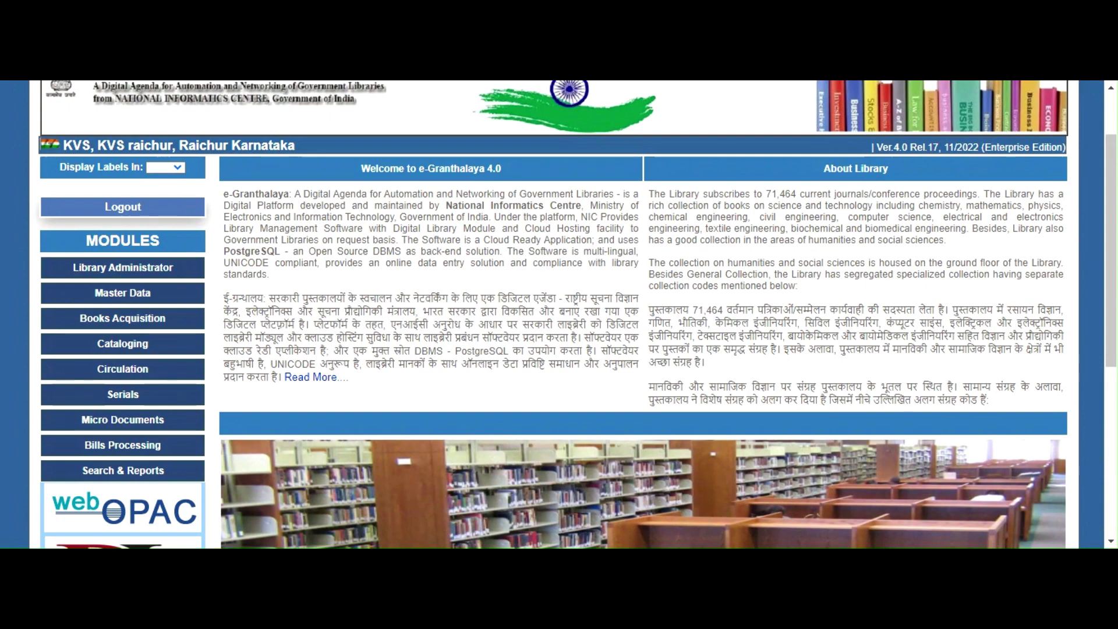
{"action": "left_click", "coordinate": [163, 326]}
{"action": "left_click", "coordinate": [169, 271]}
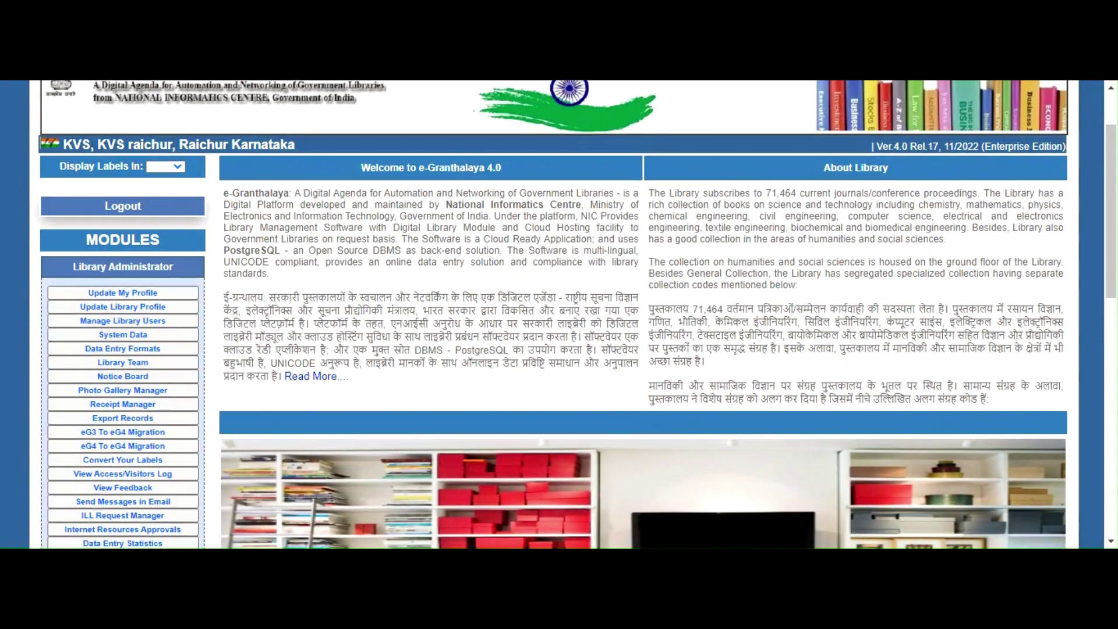
{"action": "scroll", "coordinate": [325, 296], "scroll_direction": "down", "scroll_amount": 3}
{"action": "scroll", "coordinate": [125, 314], "scroll_direction": "up", "scroll_amount": 2}
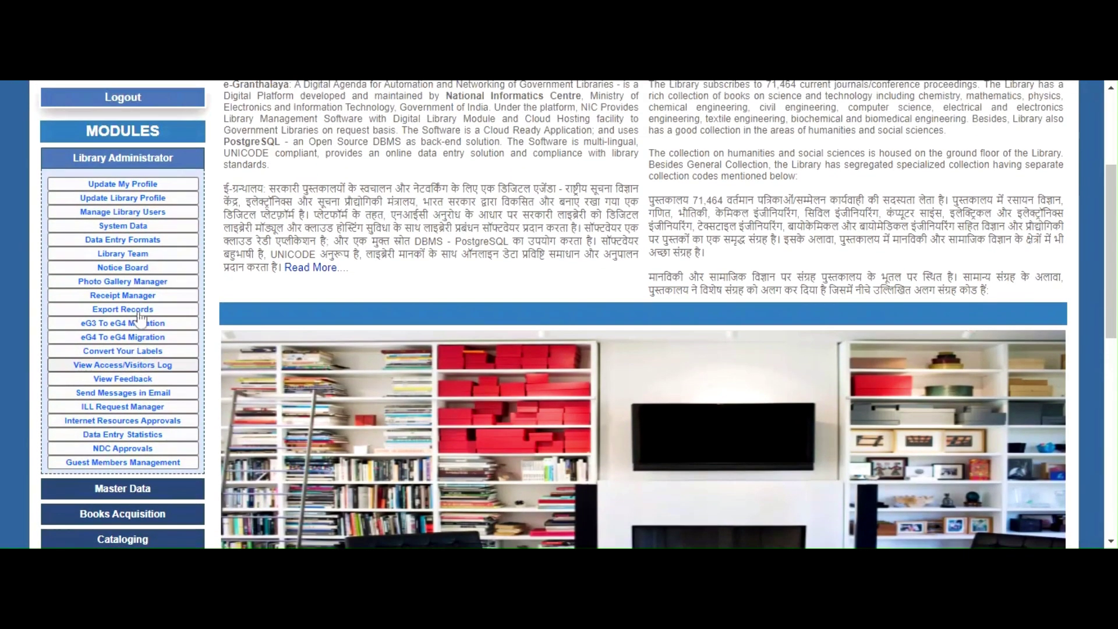
{"action": "left_click", "coordinate": [145, 188]}
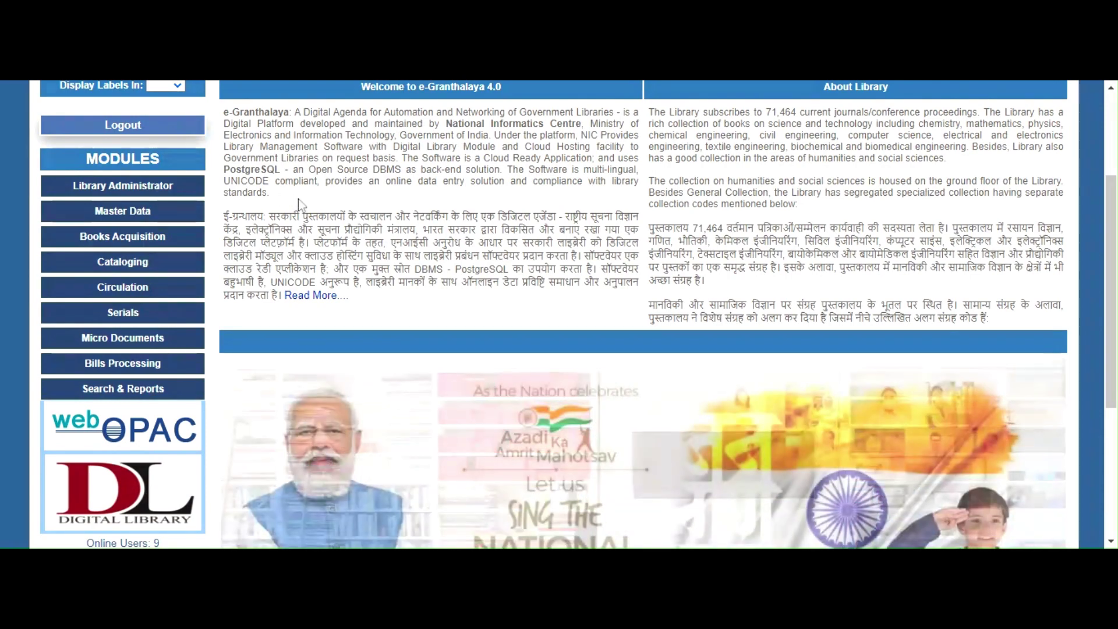
{"action": "scroll", "coordinate": [299, 201], "scroll_direction": "up", "scroll_amount": 1}
{"action": "scroll", "coordinate": [299, 202], "scroll_direction": "down", "scroll_amount": 1}
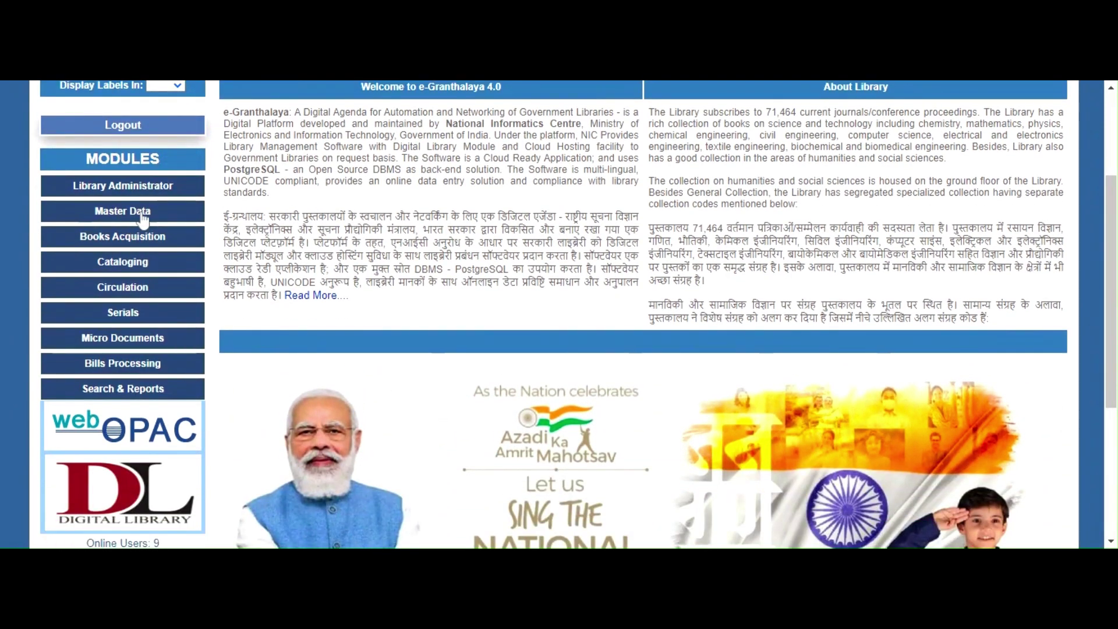
{"action": "scroll", "coordinate": [431, 256], "scroll_direction": "up", "scroll_amount": 1}
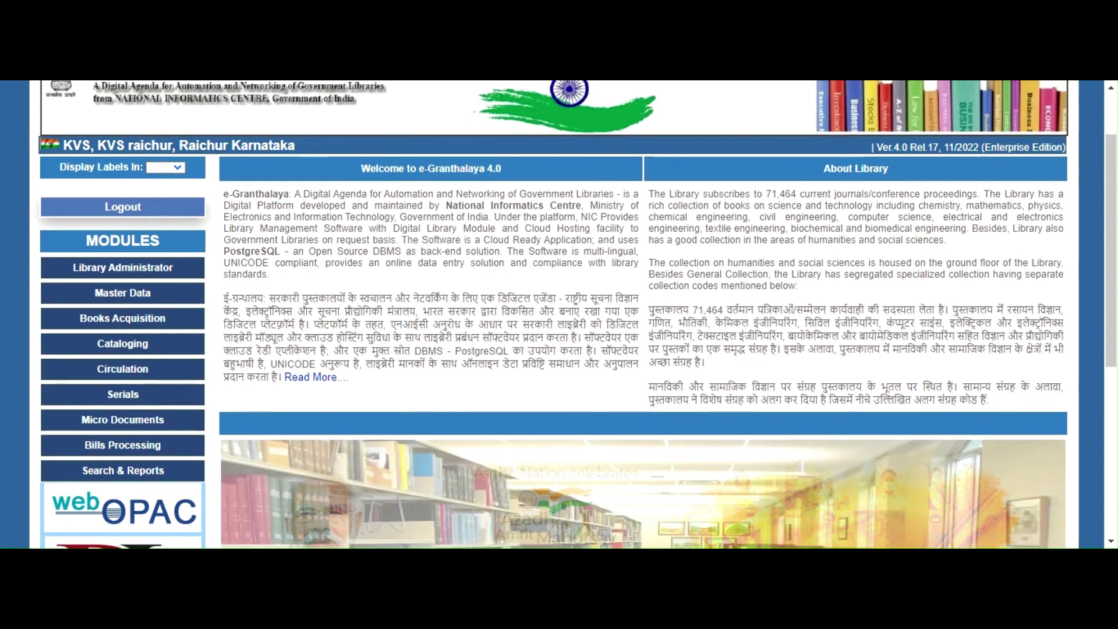
{"action": "left_click", "coordinate": [150, 275]}
{"action": "scroll", "coordinate": [150, 275], "scroll_direction": "down", "scroll_amount": 3}
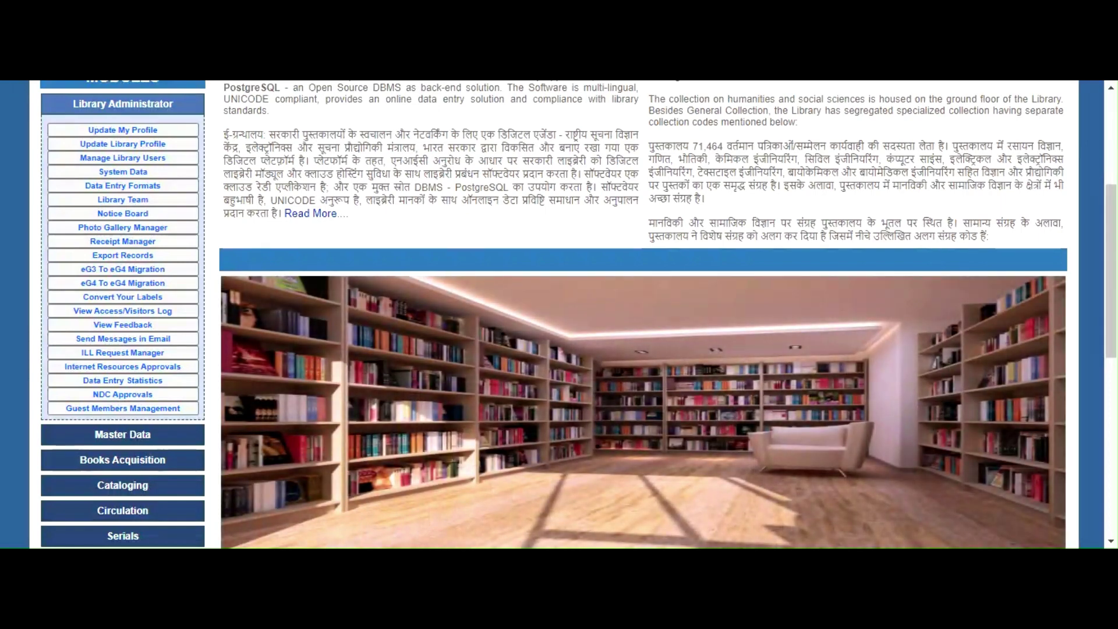
Collapse Library Administrator and expand Books Acquisition to show Add New Title, Manage Approval, Manage Orders, Accessioning.
{"action": "scroll", "coordinate": [138, 225], "scroll_direction": "up", "scroll_amount": 5}
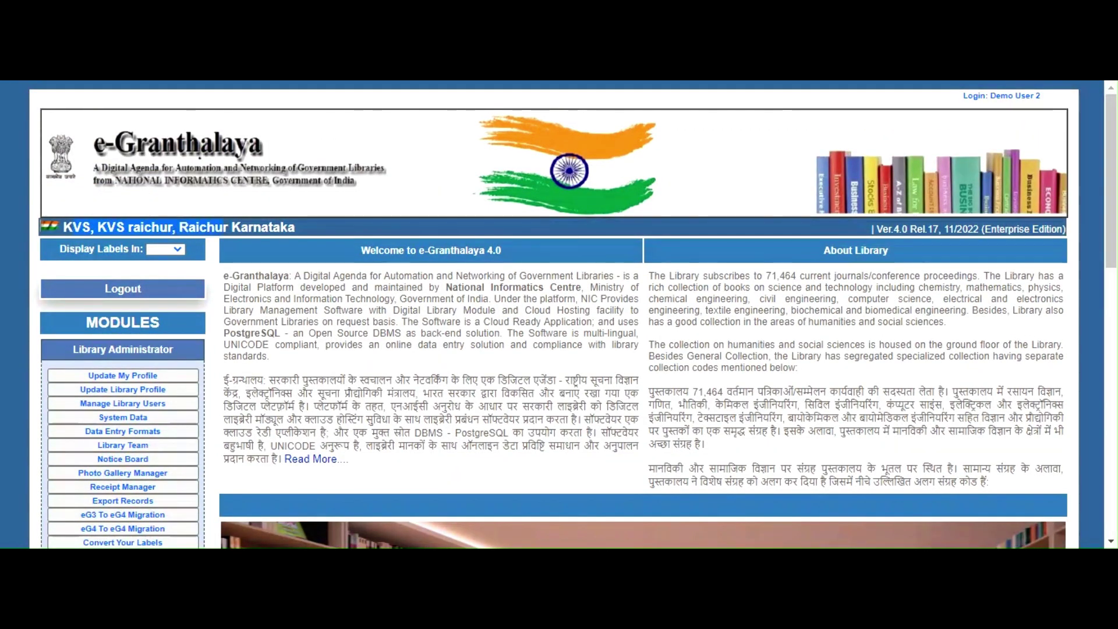
{"action": "scroll", "coordinate": [571, 315], "scroll_direction": "down", "scroll_amount": 2}
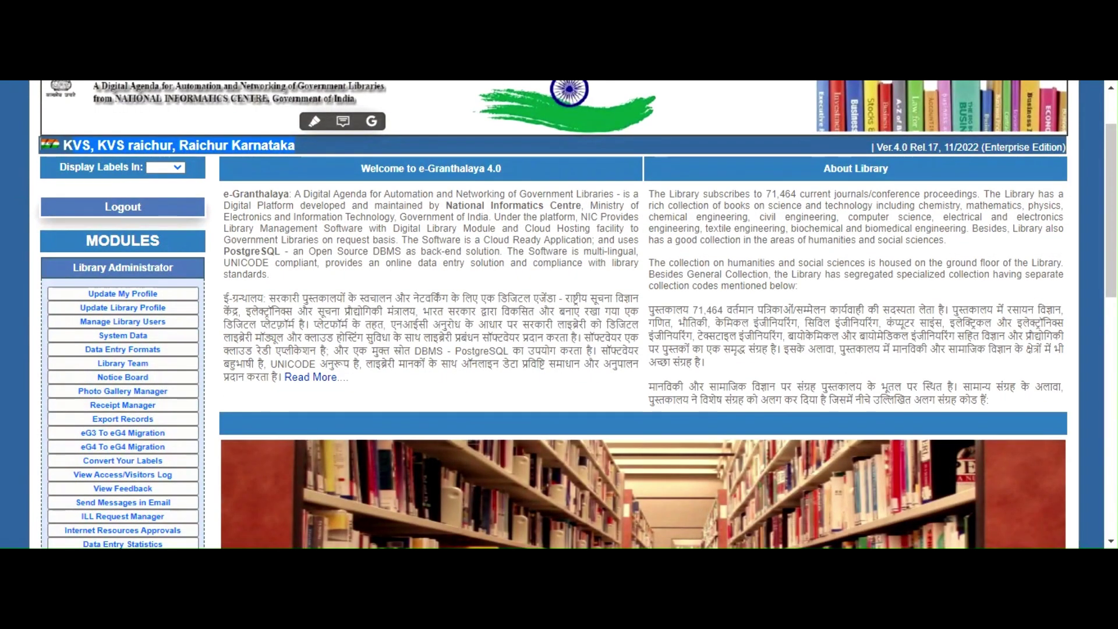
{"action": "scroll", "coordinate": [335, 270], "scroll_direction": "down", "scroll_amount": 5}
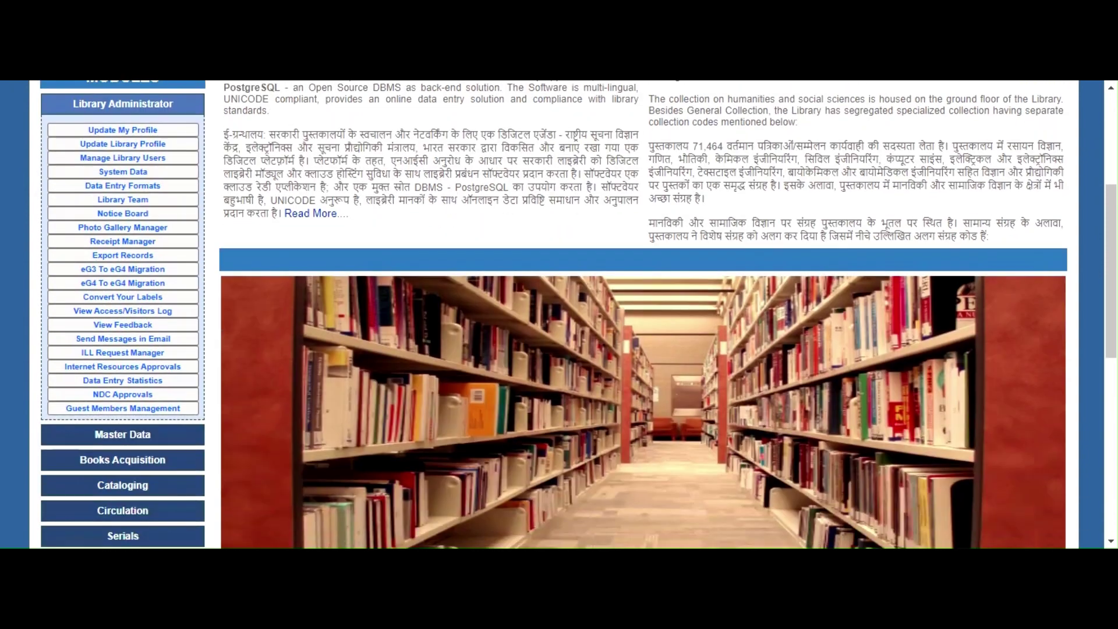
{"action": "scroll", "coordinate": [334, 270], "scroll_direction": "up", "scroll_amount": 4}
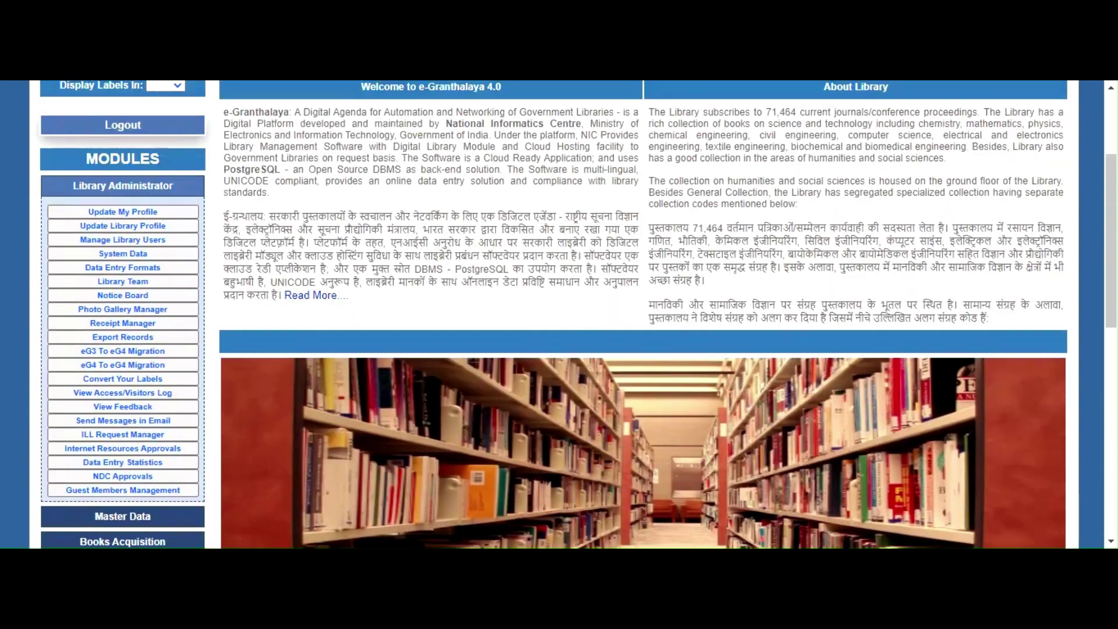
{"action": "left_click", "coordinate": [145, 186]}
{"action": "scroll", "coordinate": [140, 175], "scroll_direction": "down", "scroll_amount": 2}
{"action": "left_click", "coordinate": [136, 156]}
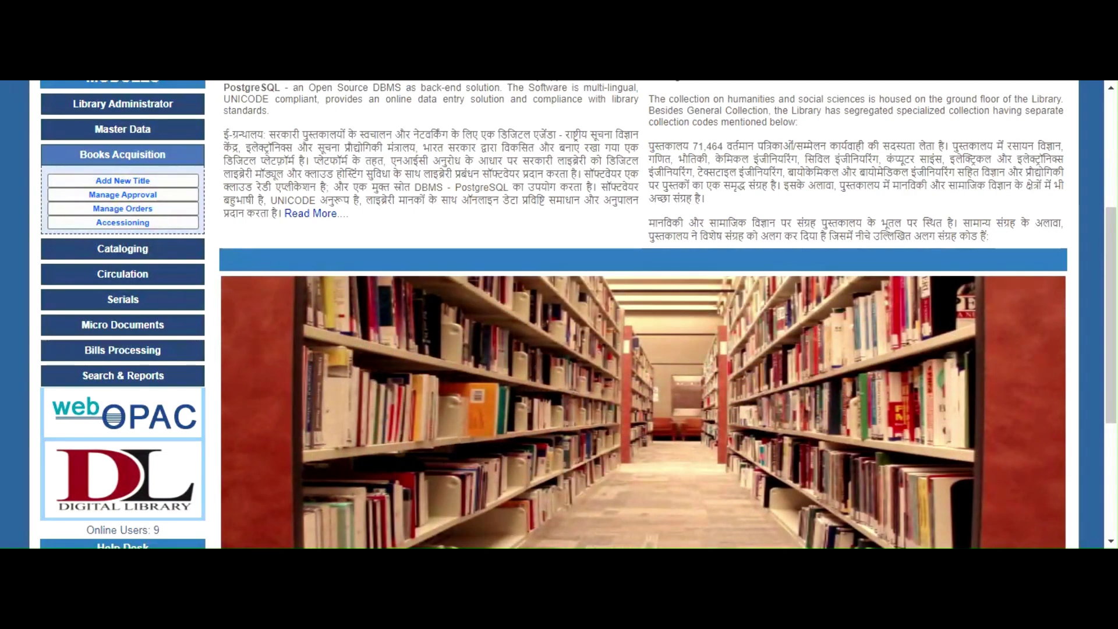
Expand the Cataloging module in the sidebar to reach Generate BarCode.
{"action": "left_click", "coordinate": [110, 249]}
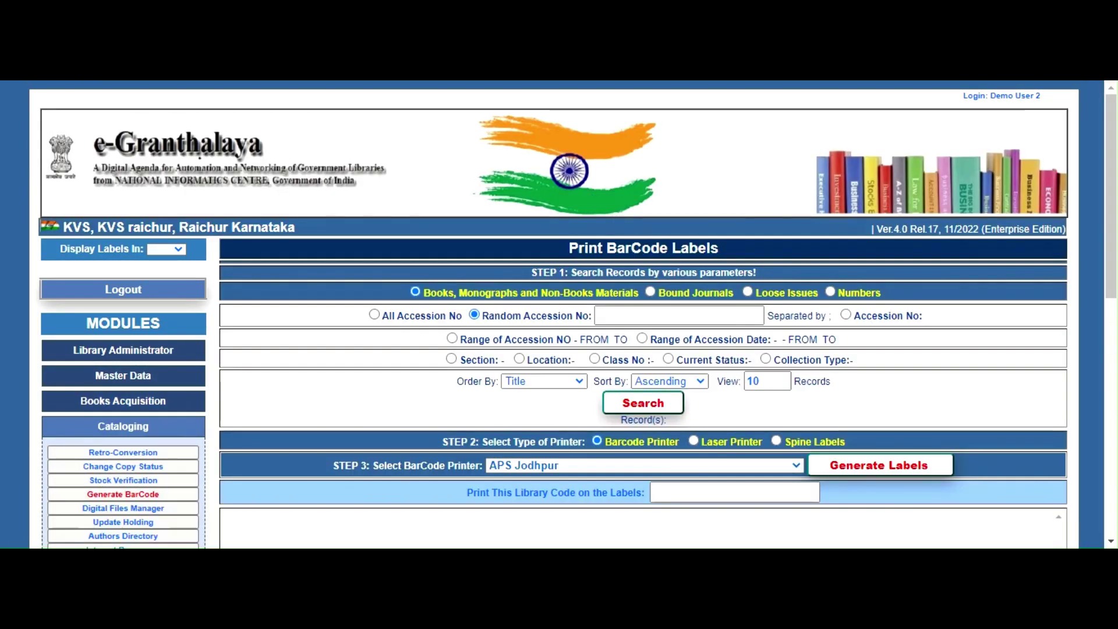
Search Print BarCode Labels by Random Accession No 5213.
{"action": "scroll", "coordinate": [593, 193], "scroll_direction": "down", "scroll_amount": 2}
{"action": "scroll", "coordinate": [593, 193], "scroll_direction": "up", "scroll_amount": 1}
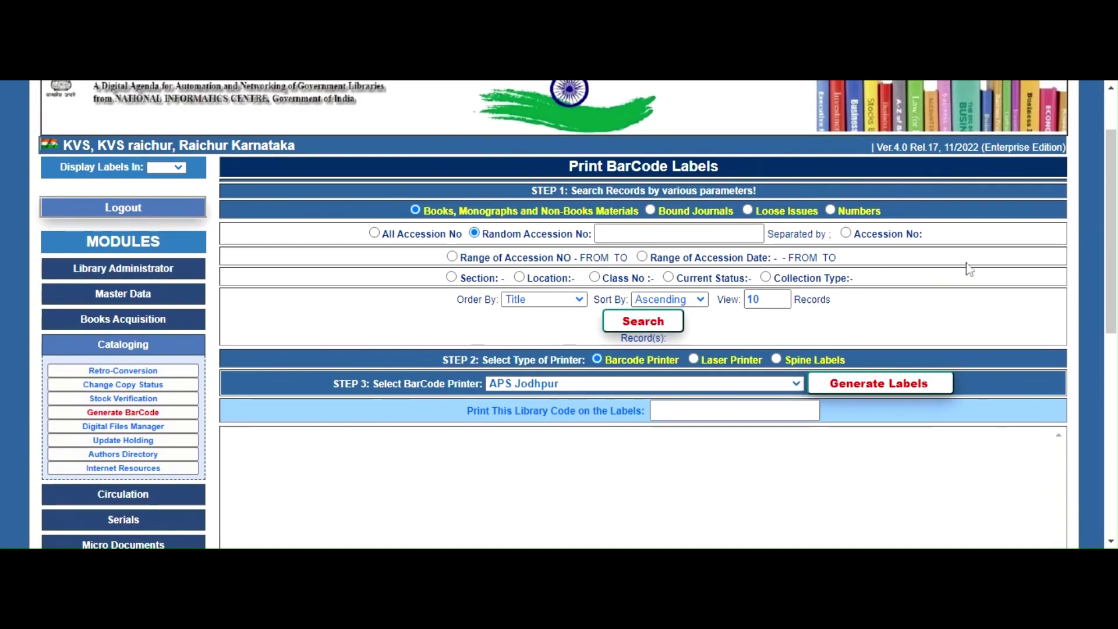
{"action": "left_click", "coordinate": [846, 232]}
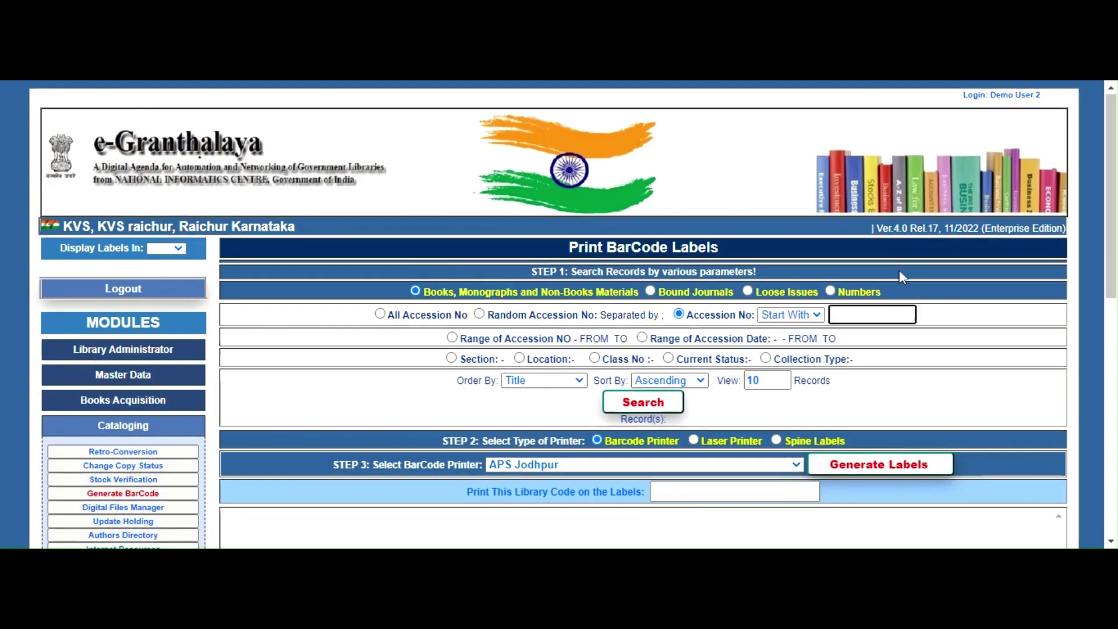
{"action": "scroll", "coordinate": [643, 349], "scroll_direction": "down", "scroll_amount": 2}
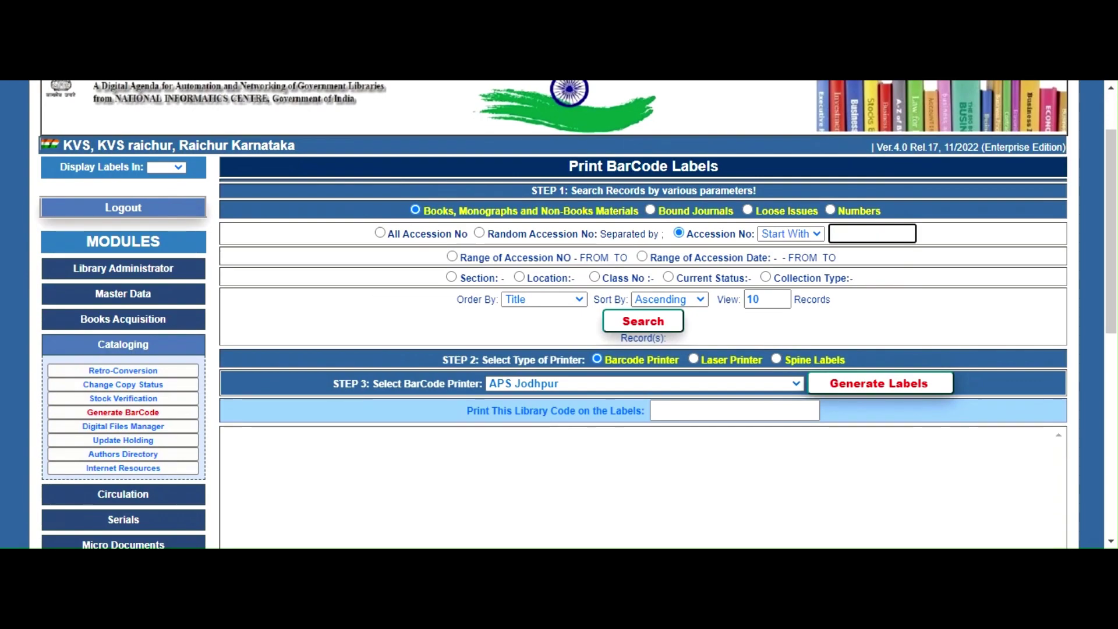
{"action": "left_click", "coordinate": [478, 233]}
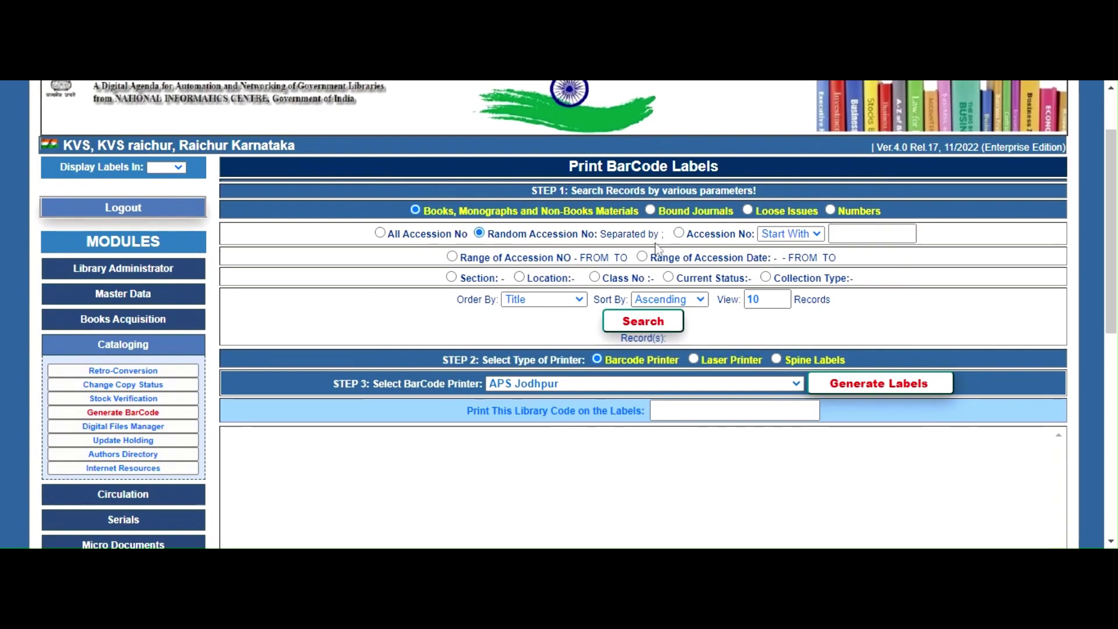
{"action": "type", "text": "5"}
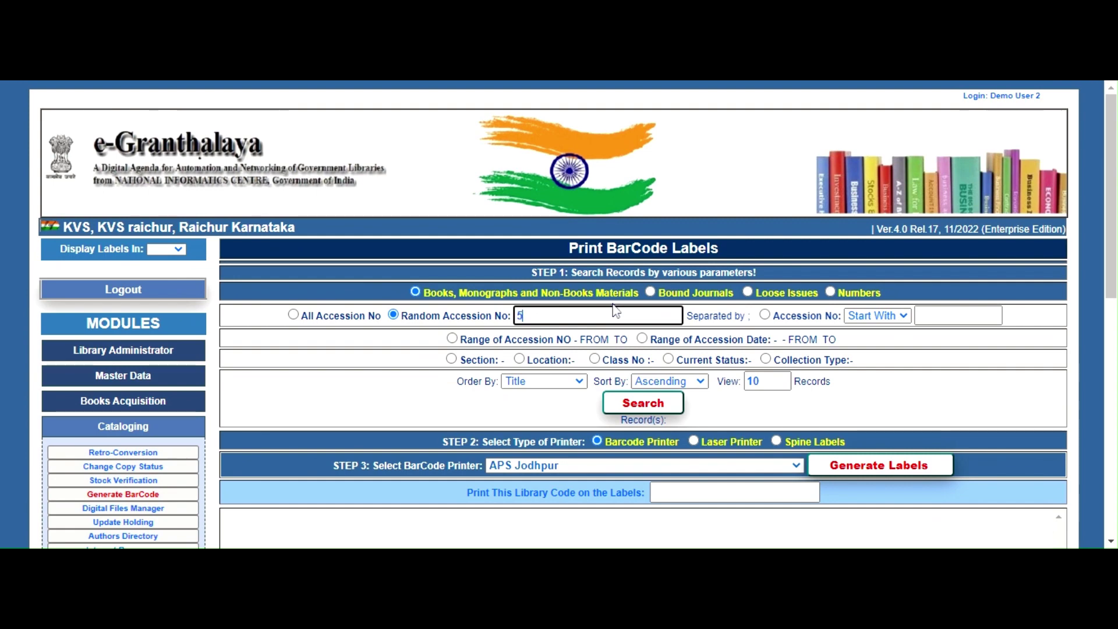
{"action": "type", "text": "213"}
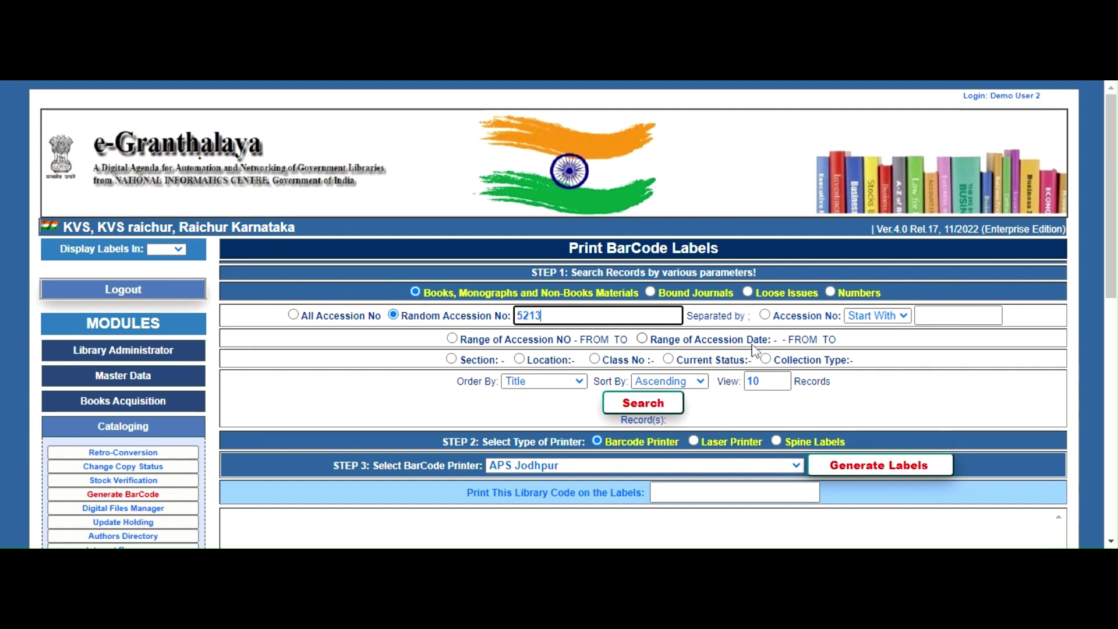
{"action": "left_click", "coordinate": [673, 412]}
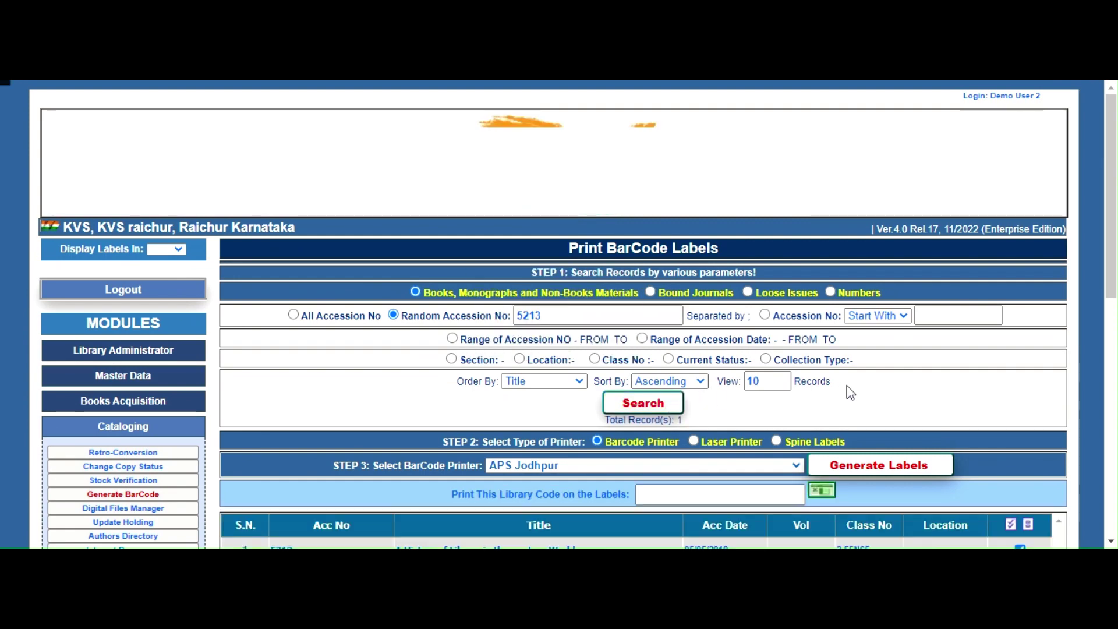
Highlight class number 2,55N65 for accession 5213 and choose Laser Printer for the labels.
{"action": "scroll", "coordinate": [850, 393], "scroll_direction": "down", "scroll_amount": 3}
{"action": "scroll", "coordinate": [641, 314], "scroll_direction": "down", "scroll_amount": 1}
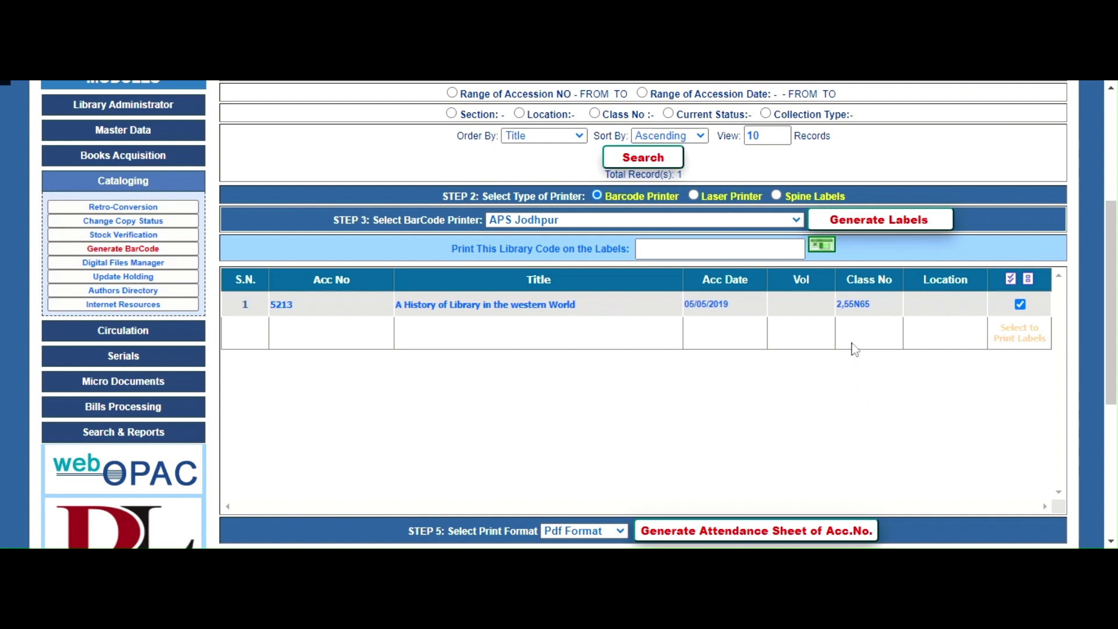
{"action": "left_click_drag", "start_coordinate": [870, 304], "coordinate": [836, 304]}
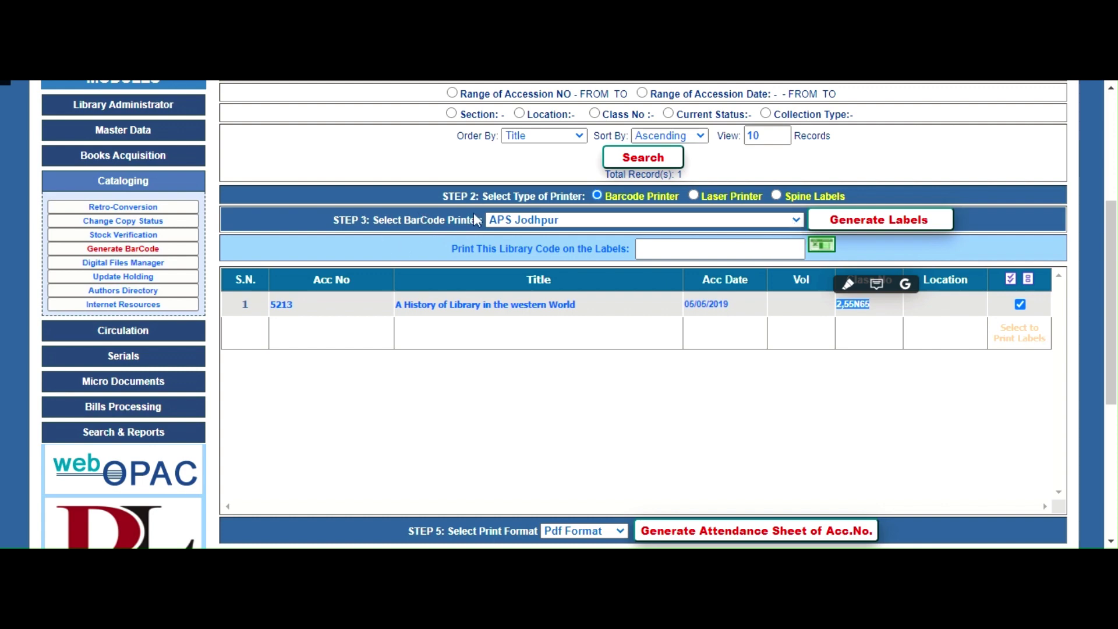
{"action": "left_click", "coordinate": [693, 196]}
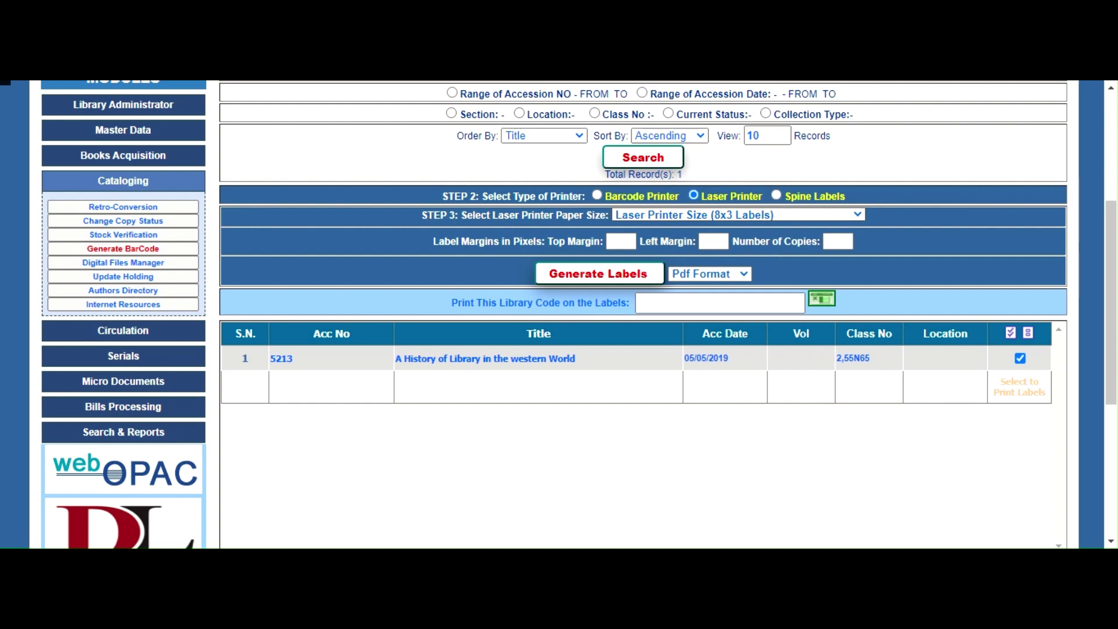
Choose the 13x5 Labels paper size and generate the labels in Html Format.
{"action": "left_click", "coordinate": [698, 235]}
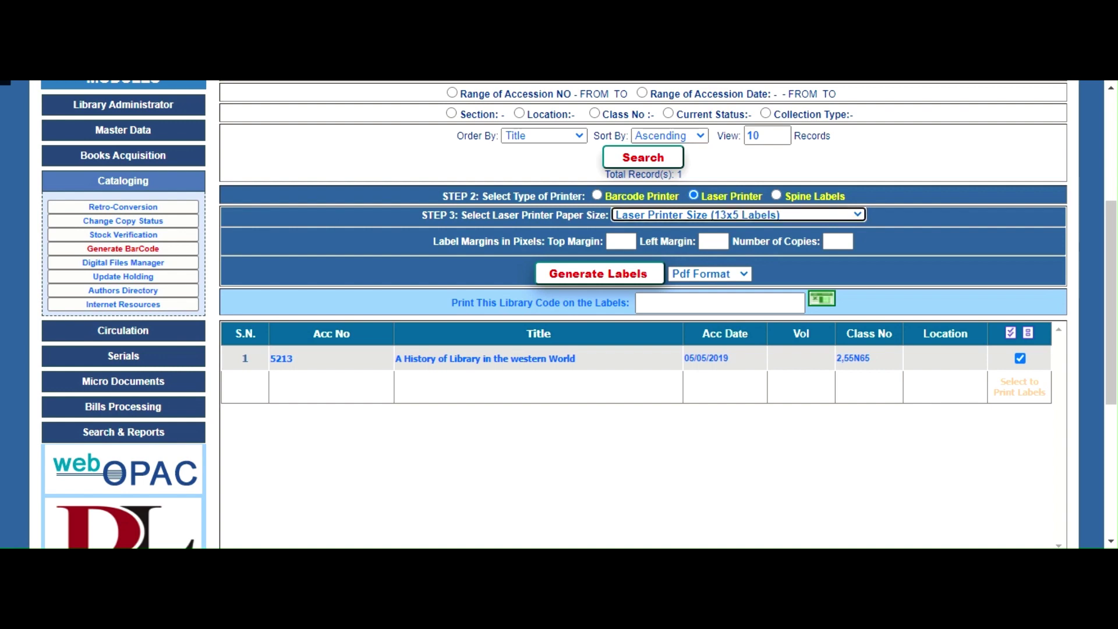
{"action": "left_click", "coordinate": [625, 275]}
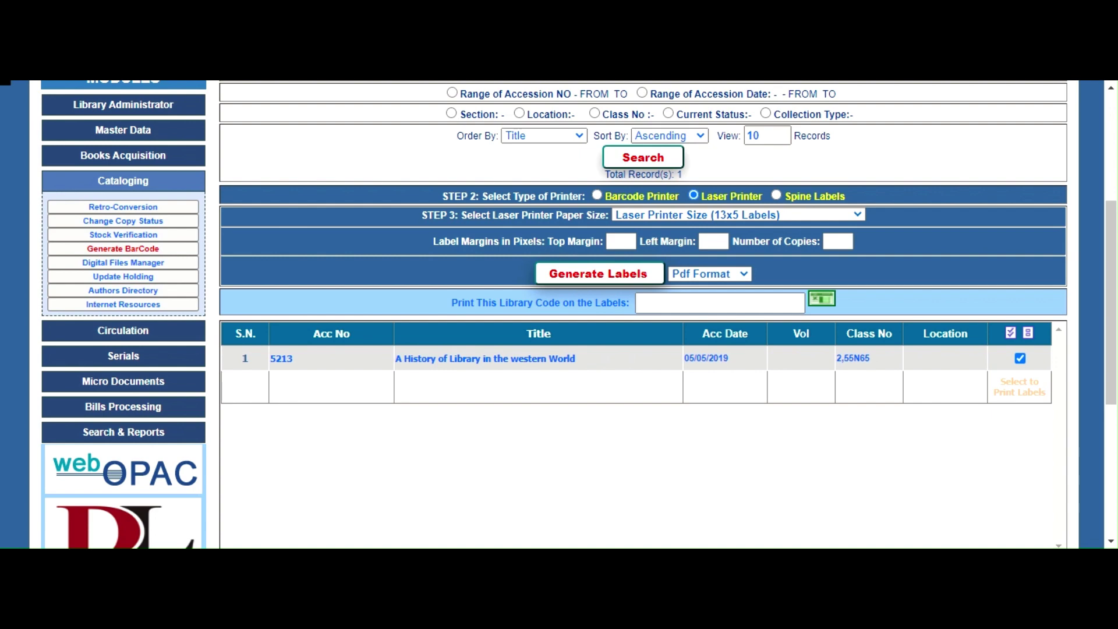
{"action": "left_click", "coordinate": [725, 289]}
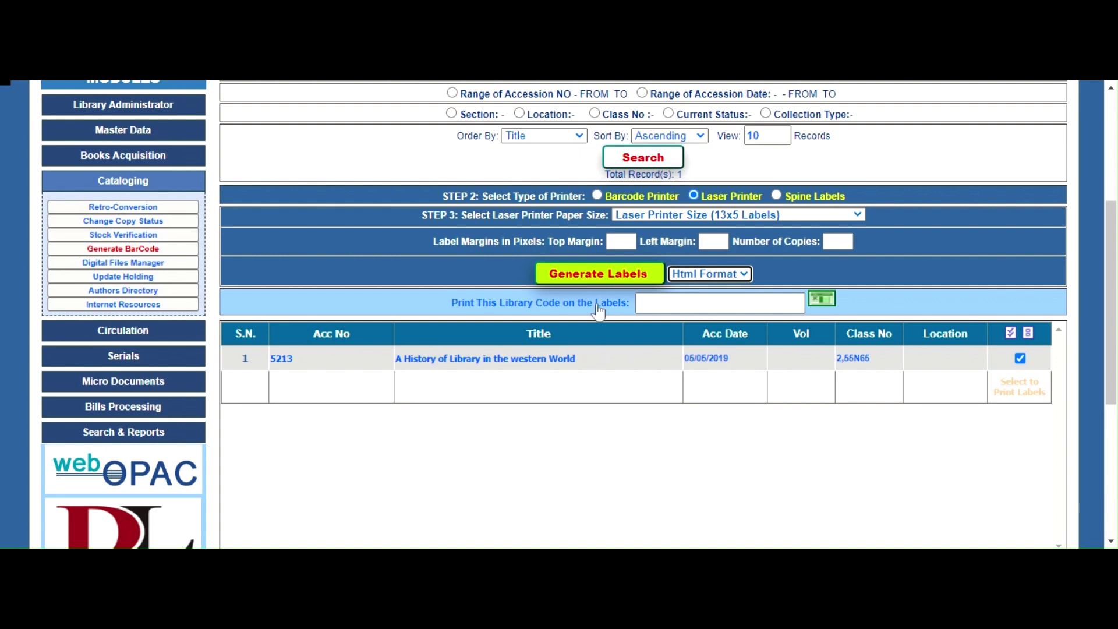
{"action": "left_click", "coordinate": [611, 283]}
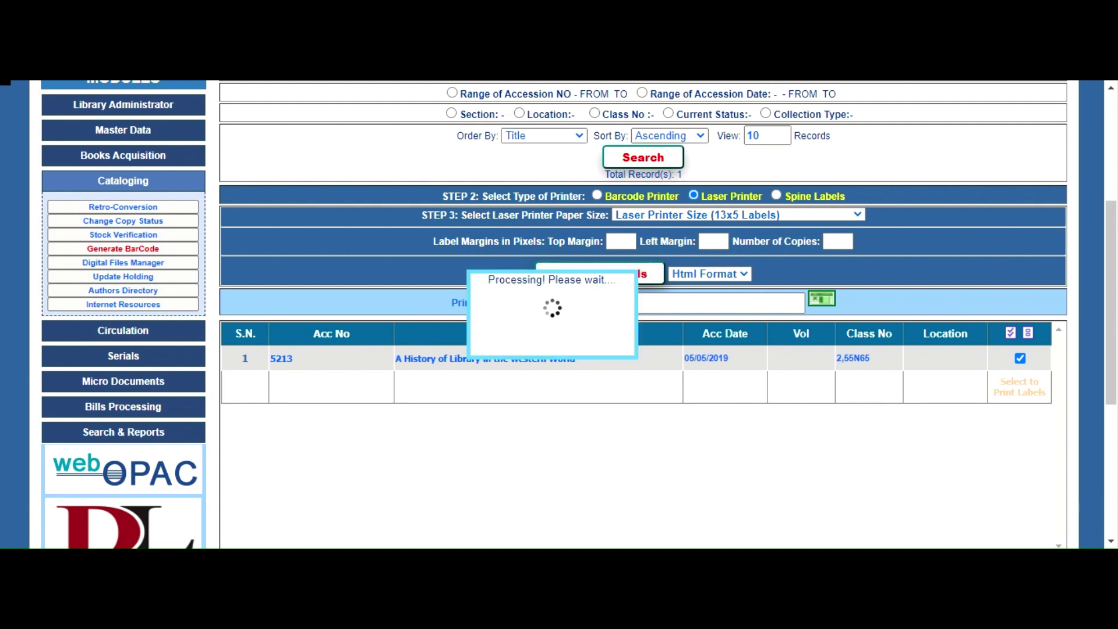
Toggle the printer type to Barcode and back to Laser Printer, then refocus the accession field.
{"action": "scroll", "coordinate": [884, 353], "scroll_direction": "down", "scroll_amount": 5}
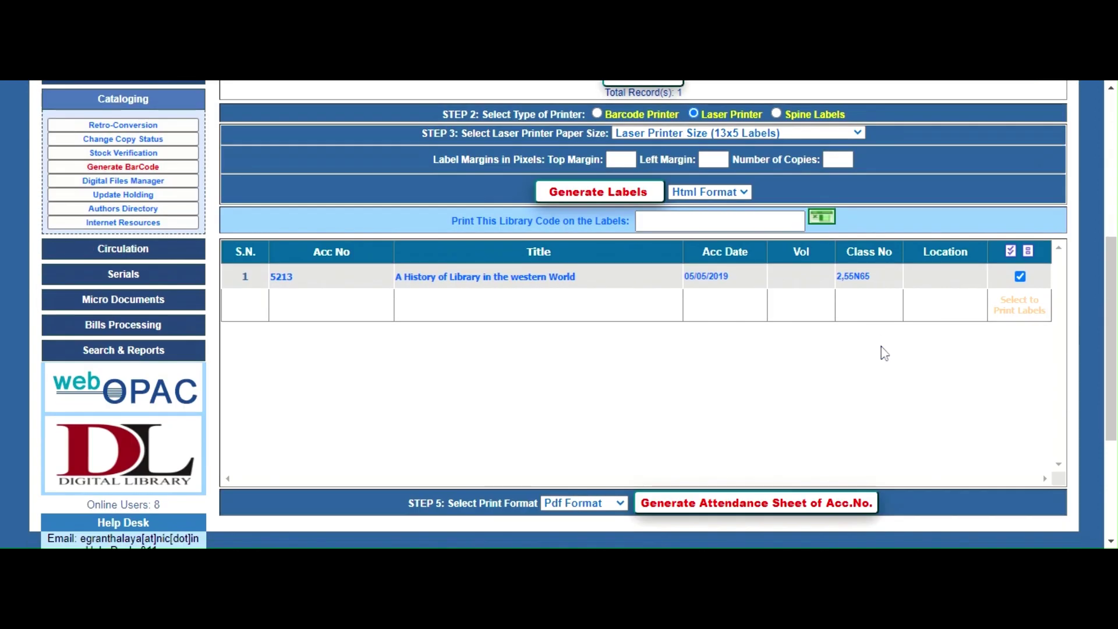
{"action": "scroll", "coordinate": [885, 354], "scroll_direction": "down", "scroll_amount": 2}
{"action": "scroll", "coordinate": [885, 354], "scroll_direction": "down", "scroll_amount": 1}
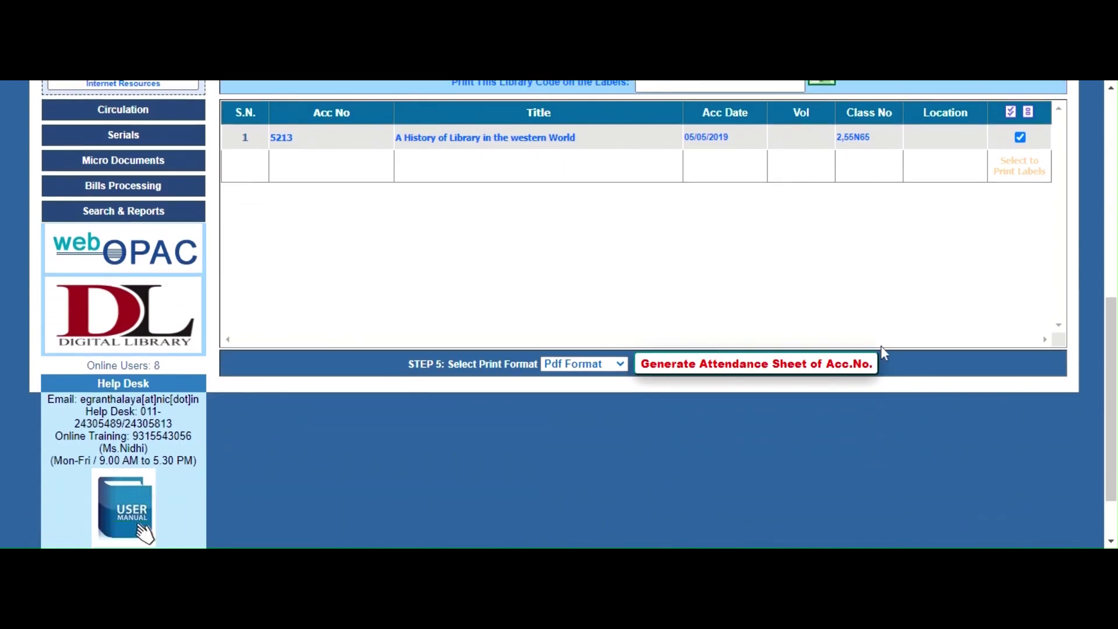
{"action": "scroll", "coordinate": [885, 353], "scroll_direction": "up", "scroll_amount": 10}
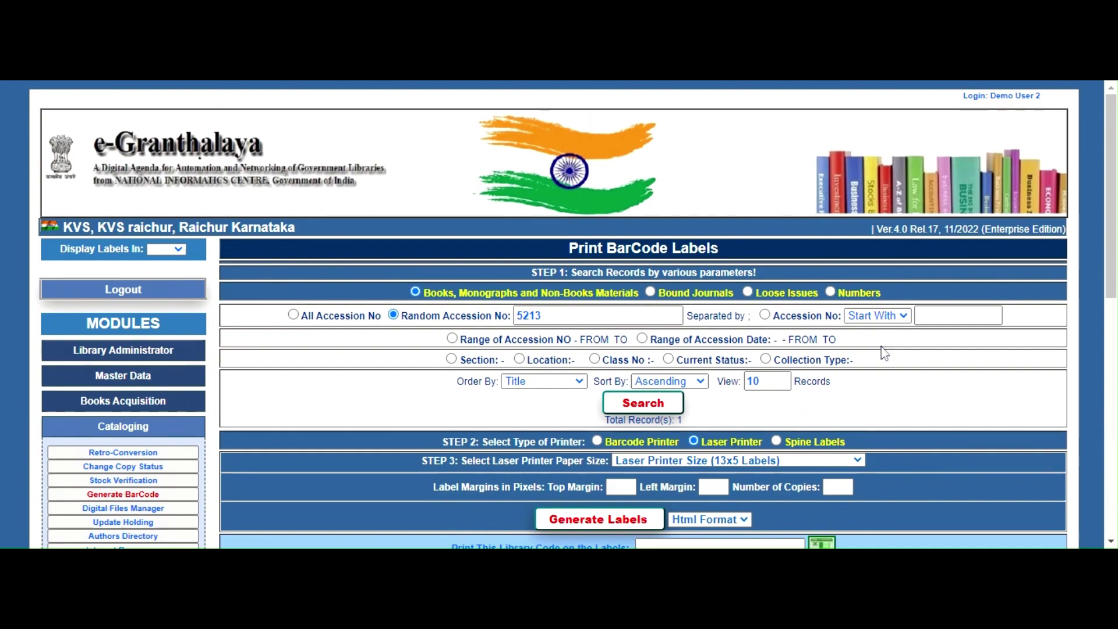
{"action": "scroll", "coordinate": [885, 353], "scroll_direction": "down", "scroll_amount": 7}
{"action": "scroll", "coordinate": [885, 353], "scroll_direction": "up", "scroll_amount": 2}
{"action": "scroll", "coordinate": [881, 347], "scroll_direction": "up", "scroll_amount": 4}
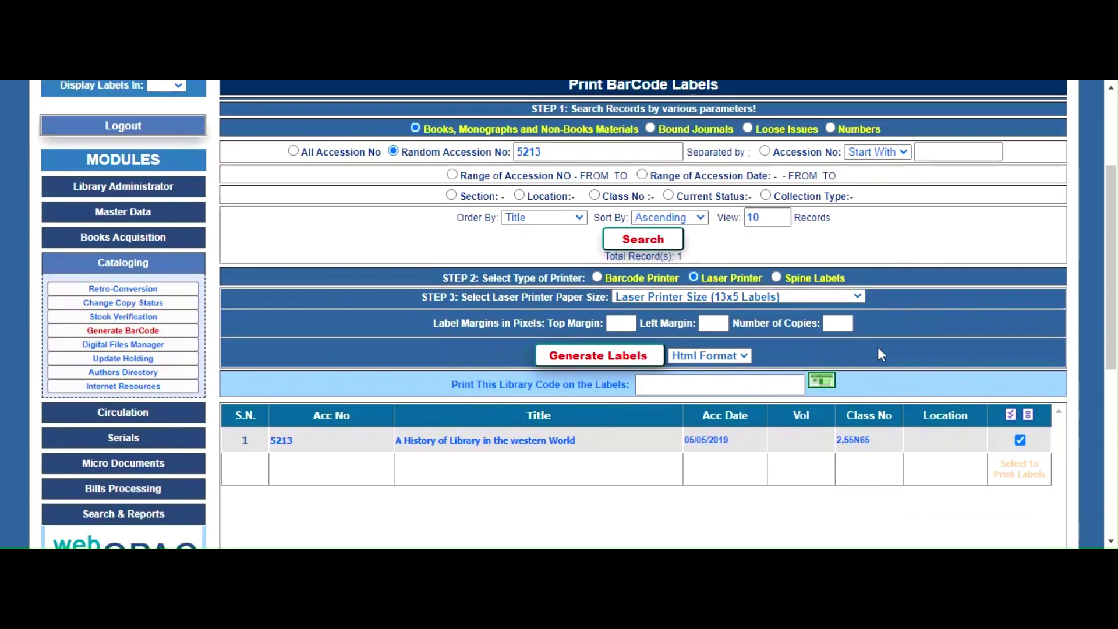
{"action": "left_click", "coordinate": [597, 278]}
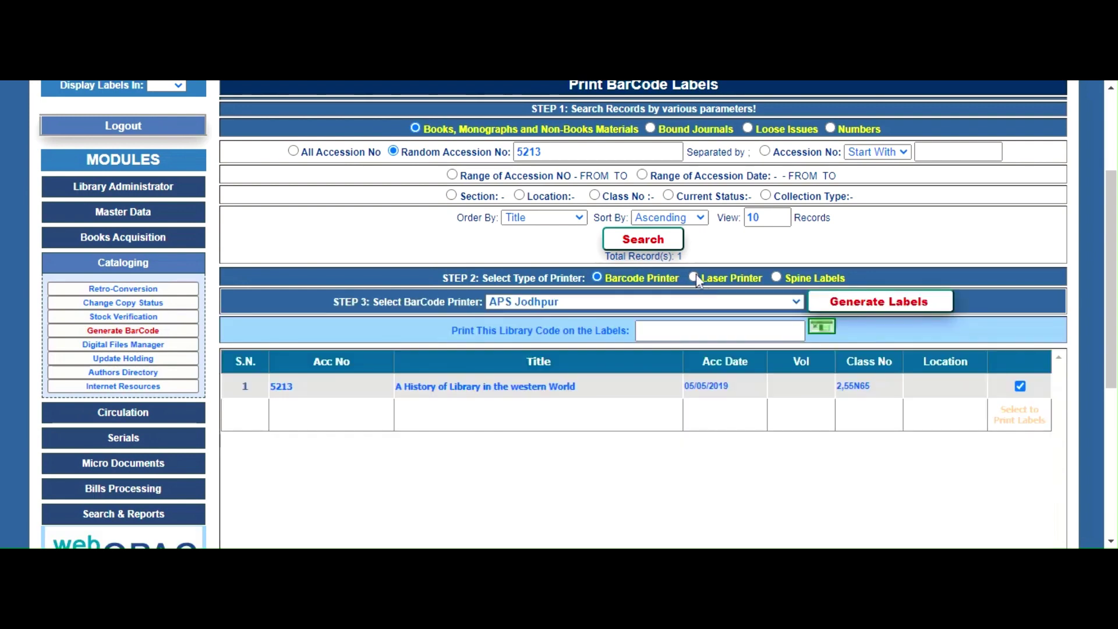
{"action": "left_click", "coordinate": [694, 278]}
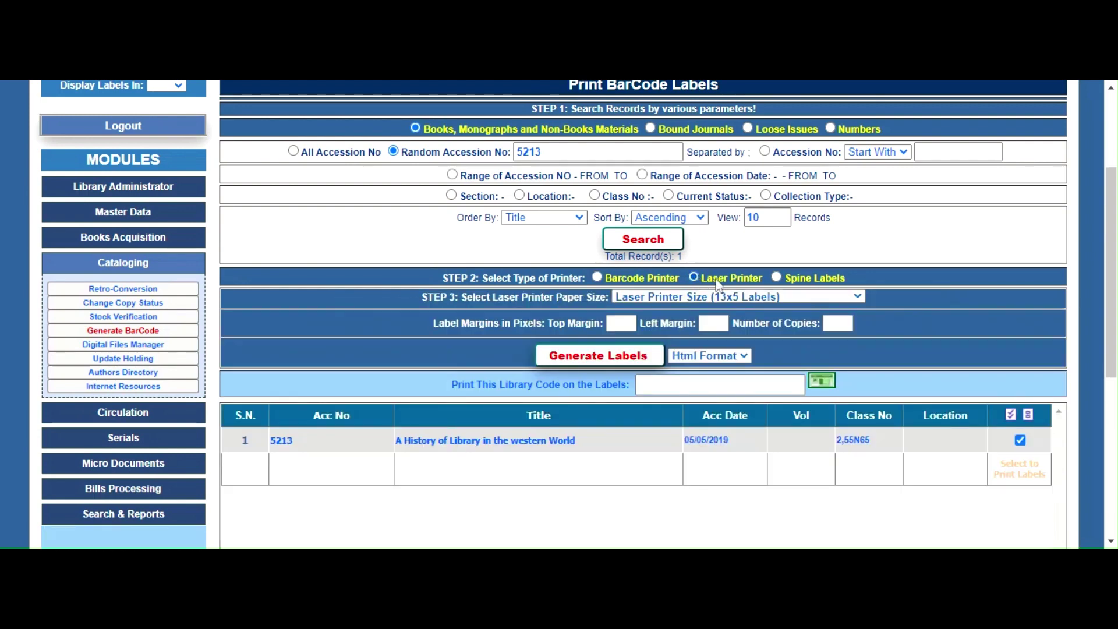
{"action": "scroll", "coordinate": [839, 297], "scroll_direction": "up", "scroll_amount": 3}
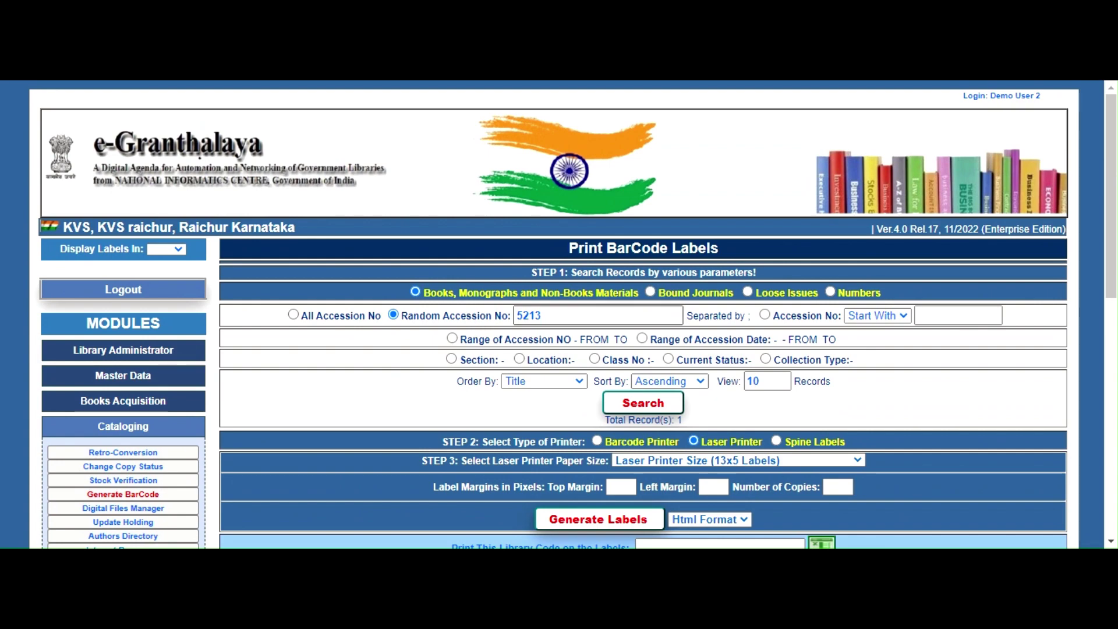
{"action": "left_click", "coordinate": [543, 316]}
{"action": "scroll", "coordinate": [643, 314], "scroll_direction": "down", "scroll_amount": 2}
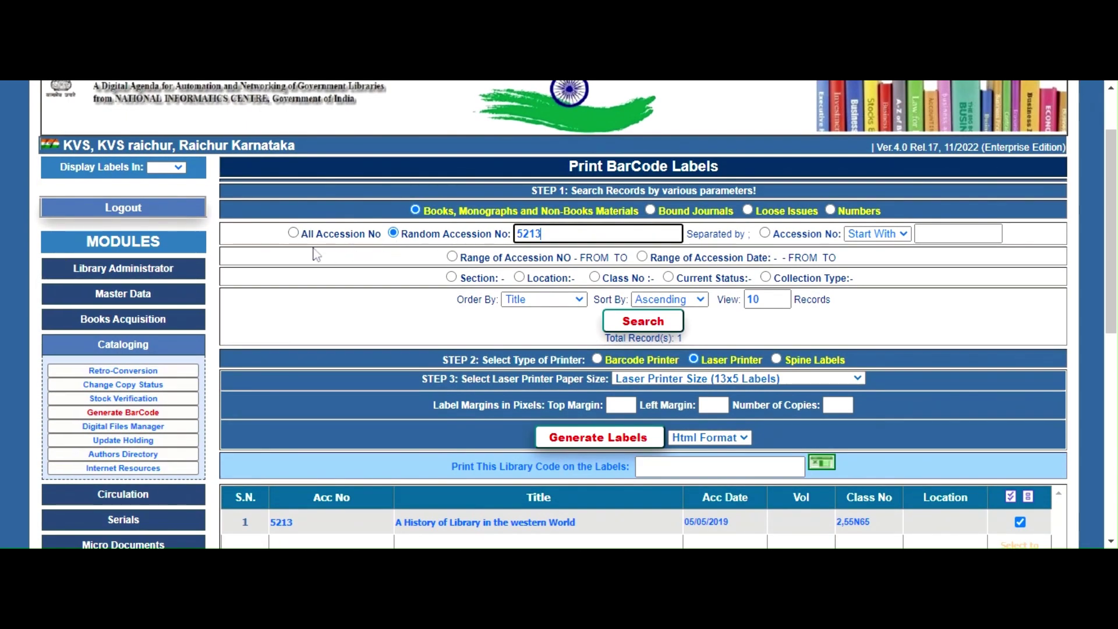
Search barcode labels across All Accession No, returning 1515 records.
{"action": "left_click", "coordinate": [293, 233]}
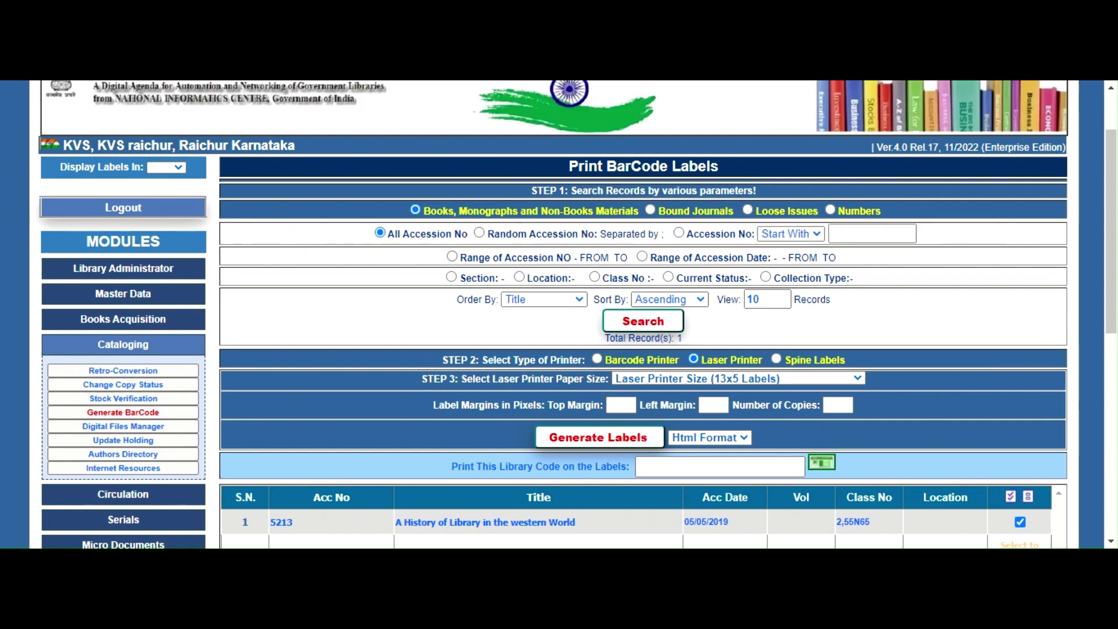
{"action": "scroll", "coordinate": [780, 365], "scroll_direction": "down", "scroll_amount": 4}
{"action": "scroll", "coordinate": [780, 360], "scroll_direction": "up", "scroll_amount": 4}
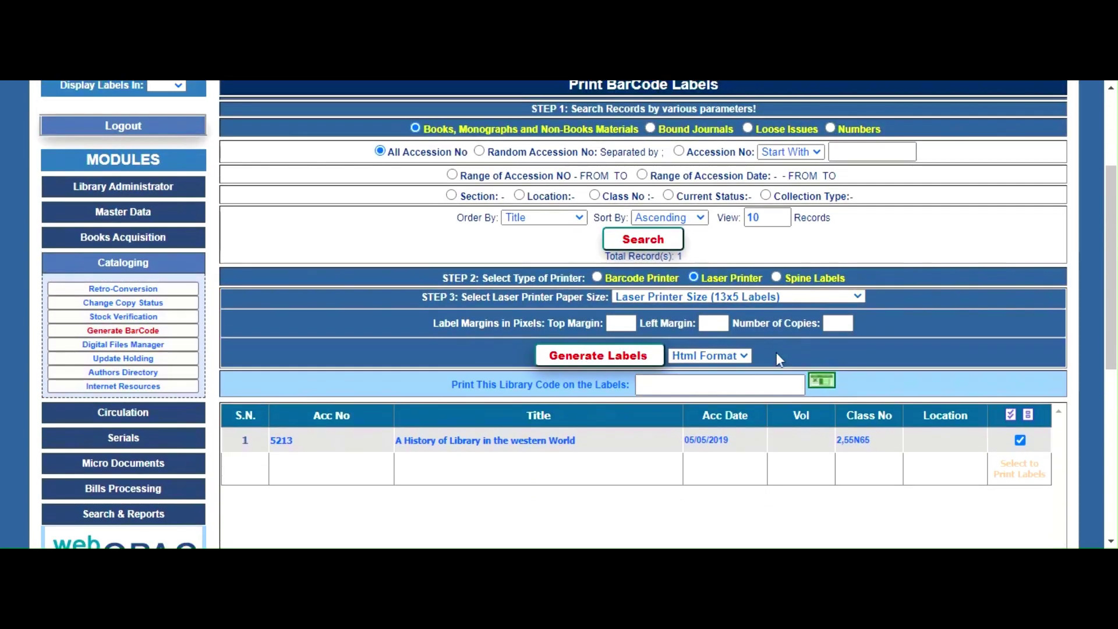
{"action": "left_click", "coordinate": [643, 321]}
{"action": "scroll", "coordinate": [840, 315], "scroll_direction": "down", "scroll_amount": 6}
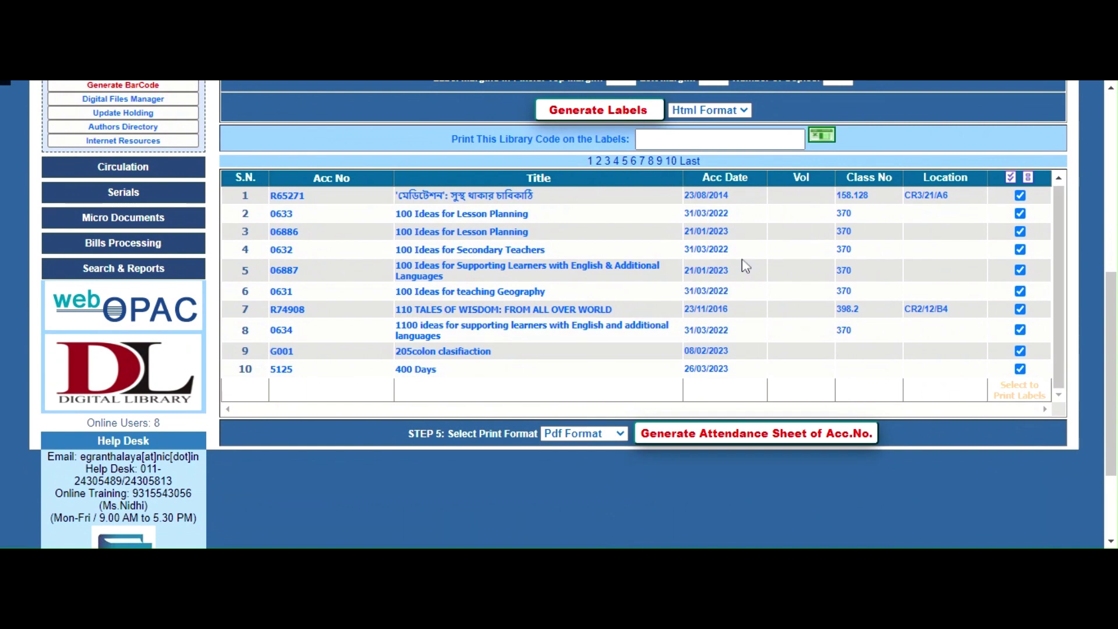
{"action": "scroll", "coordinate": [803, 434], "scroll_direction": "down", "scroll_amount": 2}
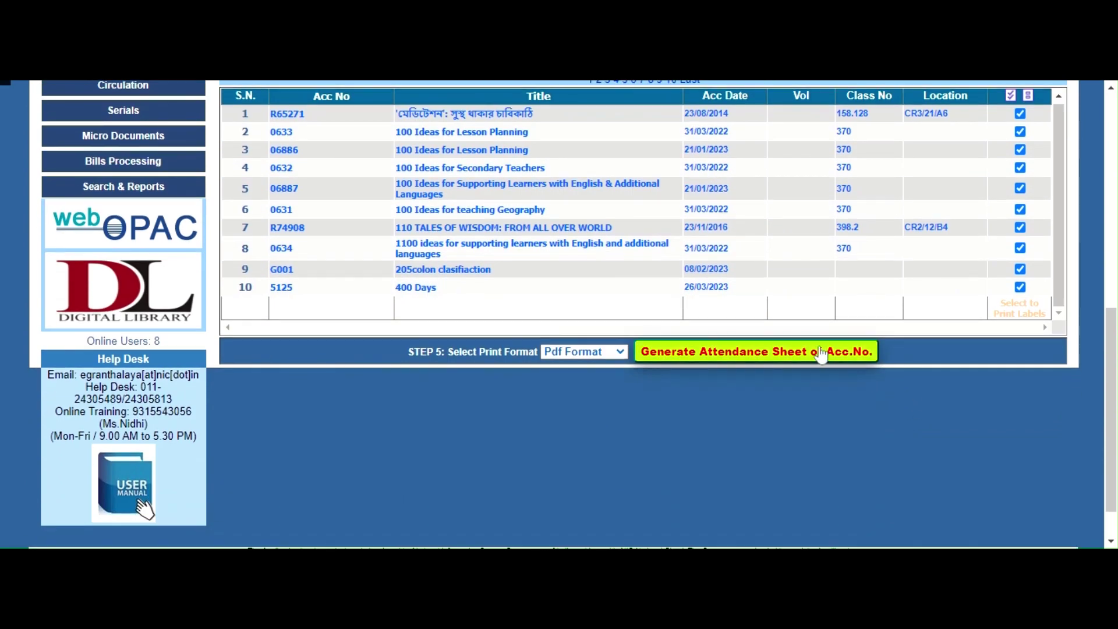
{"action": "scroll", "coordinate": [820, 354], "scroll_direction": "up", "scroll_amount": 5}
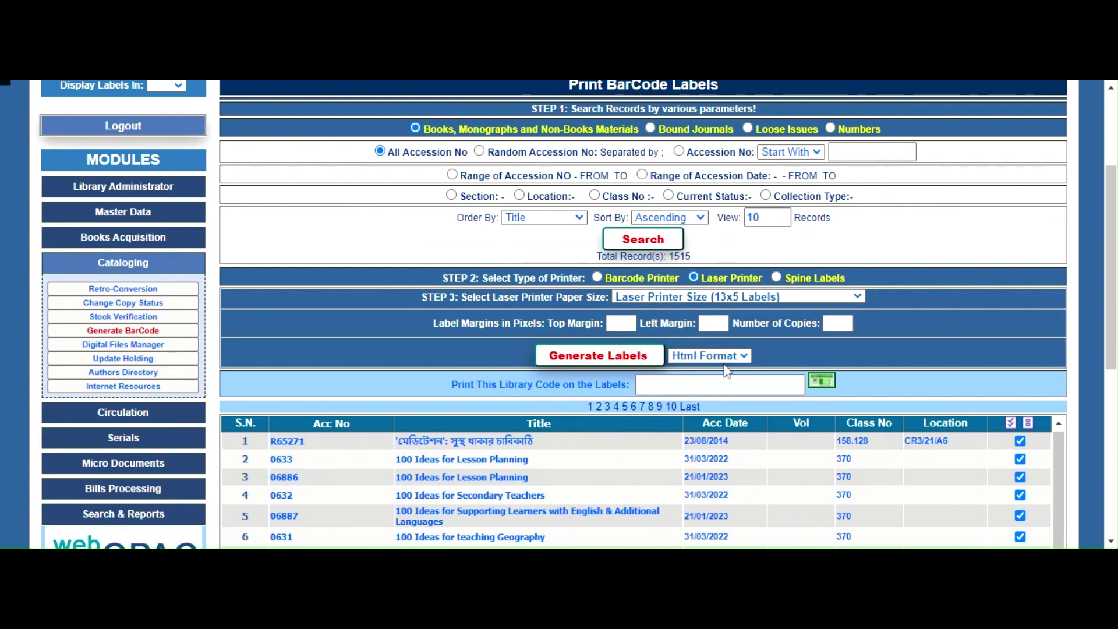
Set the label output format to Pdf Format.
{"action": "left_click", "coordinate": [715, 383]}
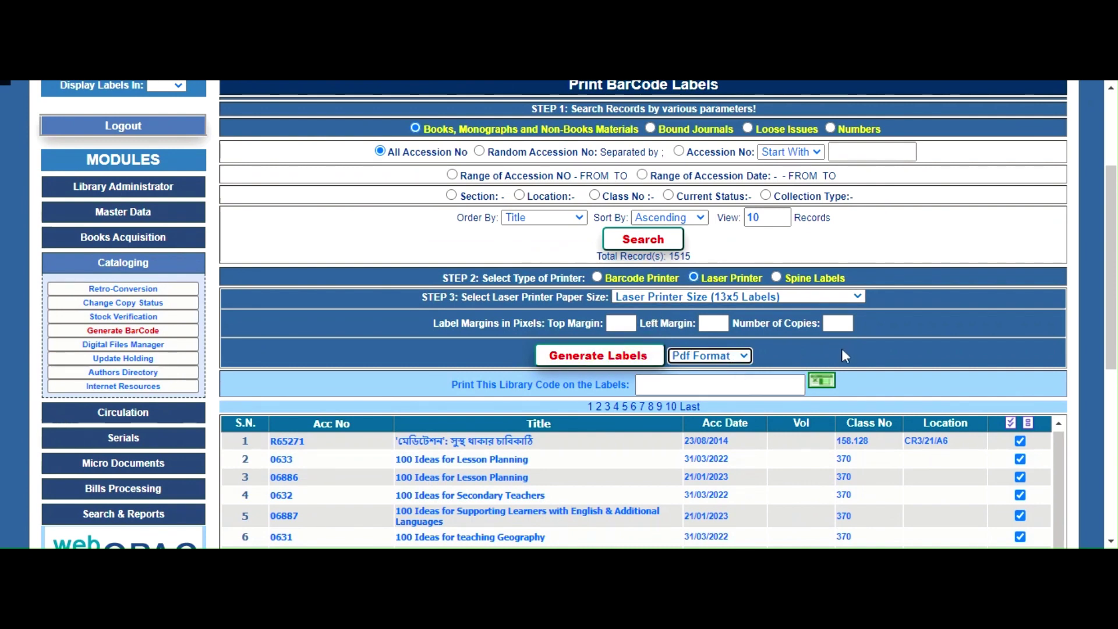
{"action": "scroll", "coordinate": [855, 348], "scroll_direction": "down", "scroll_amount": 2}
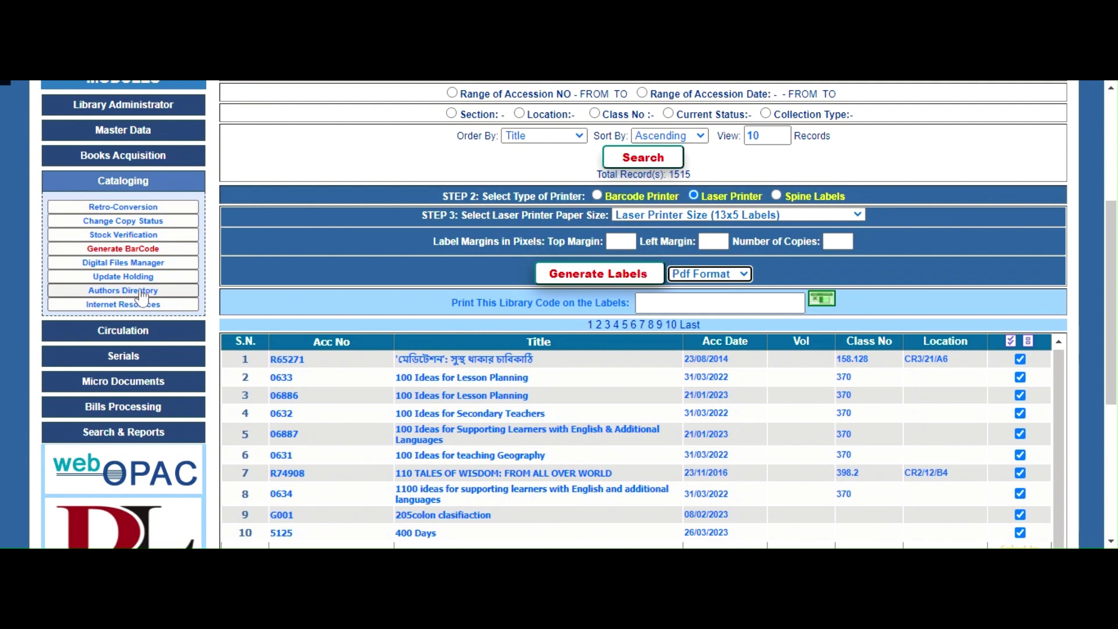
{"action": "scroll", "coordinate": [141, 296], "scroll_direction": "up", "scroll_amount": 2}
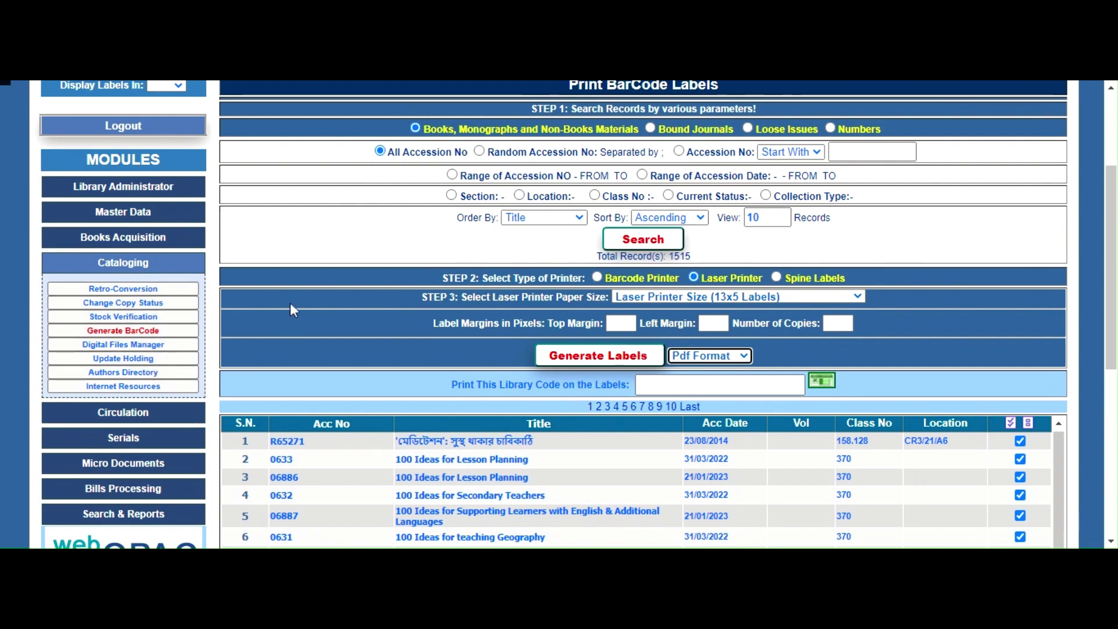
In Retro-Conversion, load catalogue record 4990, '400 Days' by Manipal Technologies Limited, 2023.
{"action": "left_click", "coordinate": [154, 302]}
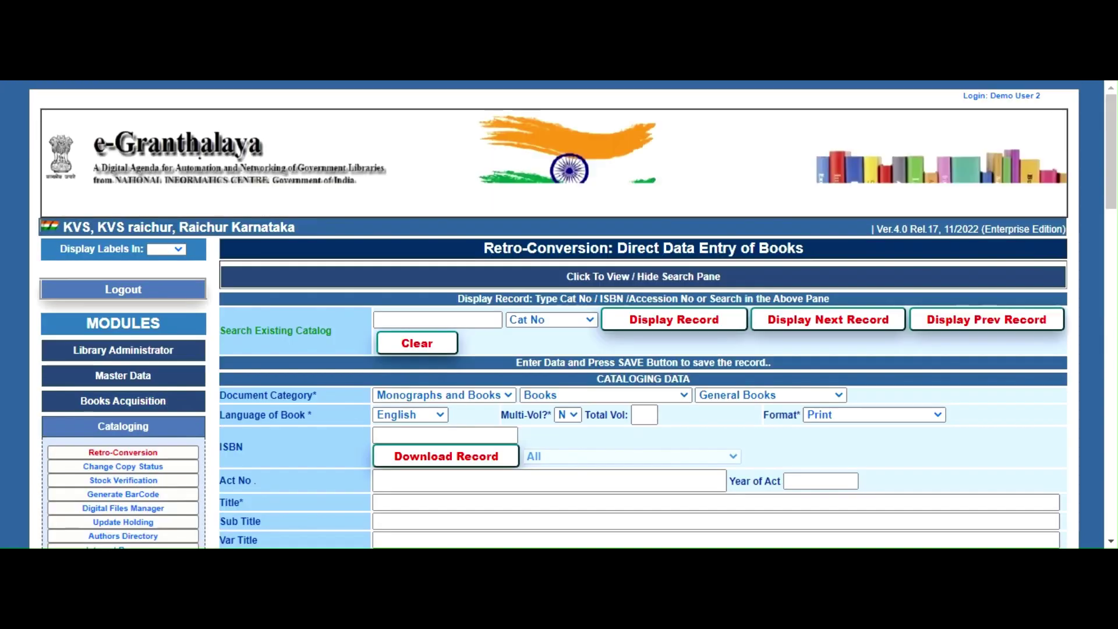
{"action": "scroll", "coordinate": [428, 287], "scroll_direction": "down", "scroll_amount": 5}
{"action": "scroll", "coordinate": [428, 287], "scroll_direction": "down", "scroll_amount": 7}
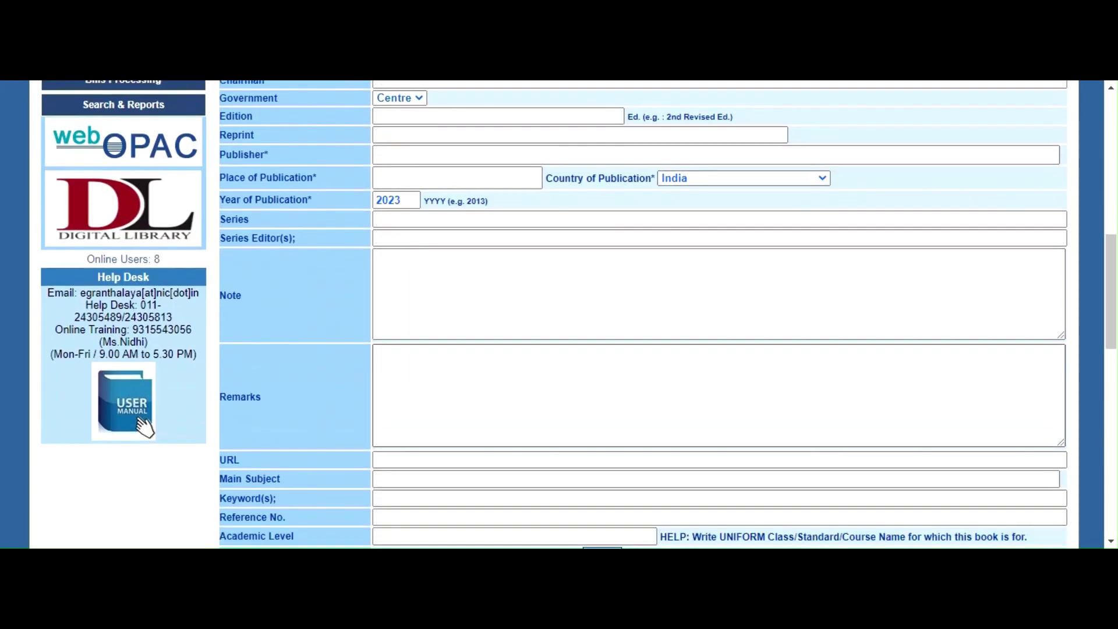
{"action": "scroll", "coordinate": [428, 287], "scroll_direction": "up", "scroll_amount": 11}
{"action": "scroll", "coordinate": [459, 302], "scroll_direction": "up", "scroll_amount": 3}
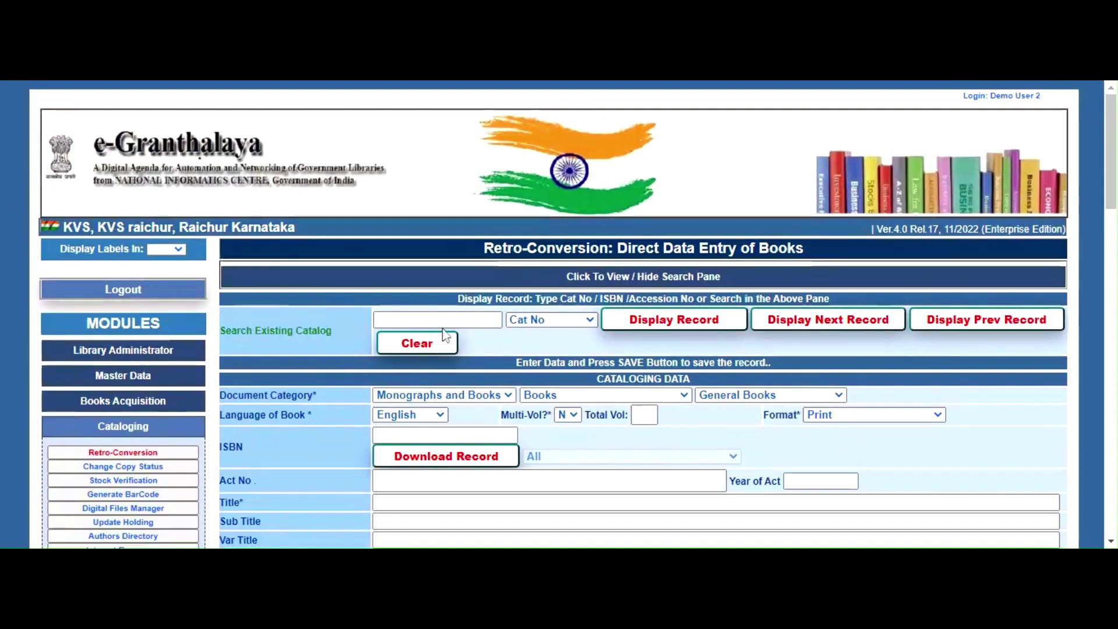
{"action": "left_click", "coordinate": [442, 320]}
{"action": "type", "text": "49"}
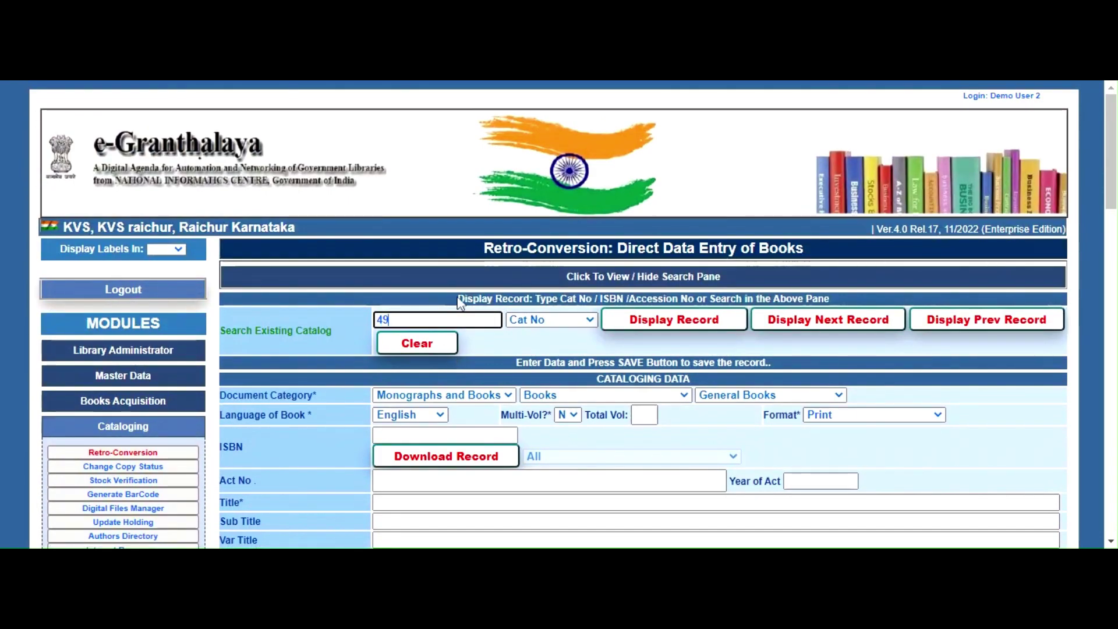
{"action": "type", "text": "90"}
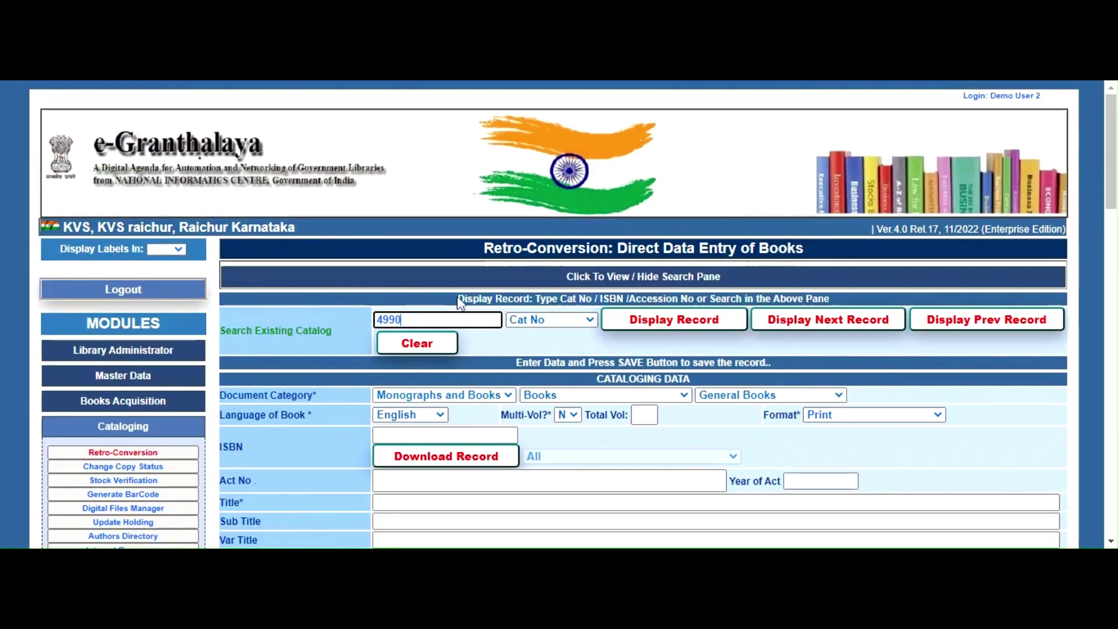
{"action": "left_click", "coordinate": [653, 321]}
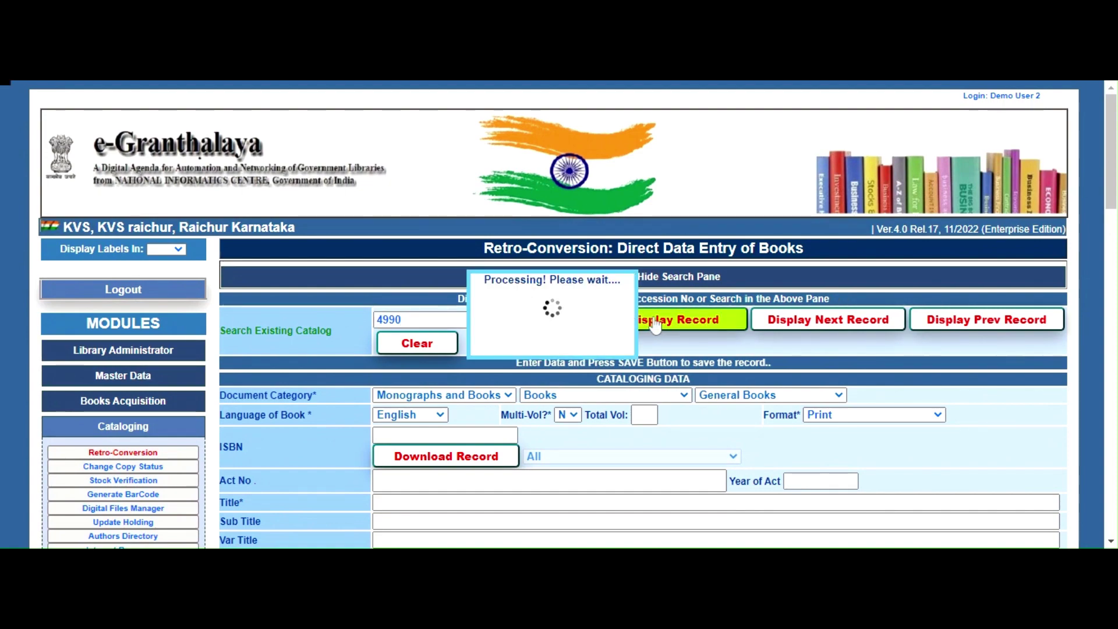
{"action": "scroll", "coordinate": [655, 325], "scroll_direction": "down", "scroll_amount": 5}
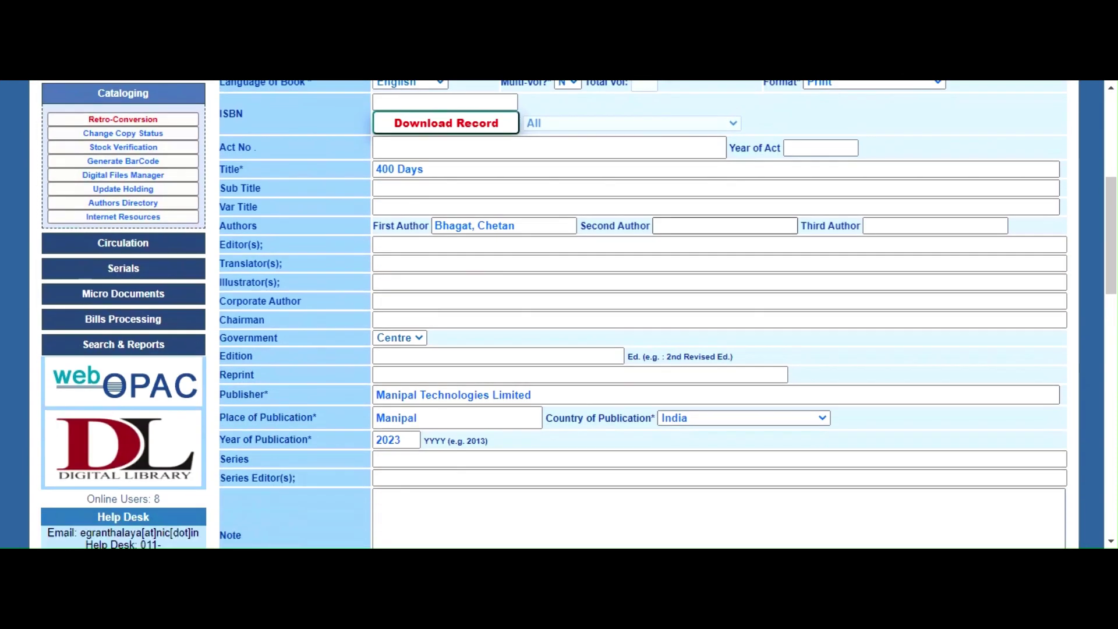
{"action": "scroll", "coordinate": [643, 314], "scroll_direction": "down", "scroll_amount": 1}
{"action": "scroll", "coordinate": [642, 314], "scroll_direction": "up", "scroll_amount": 4}
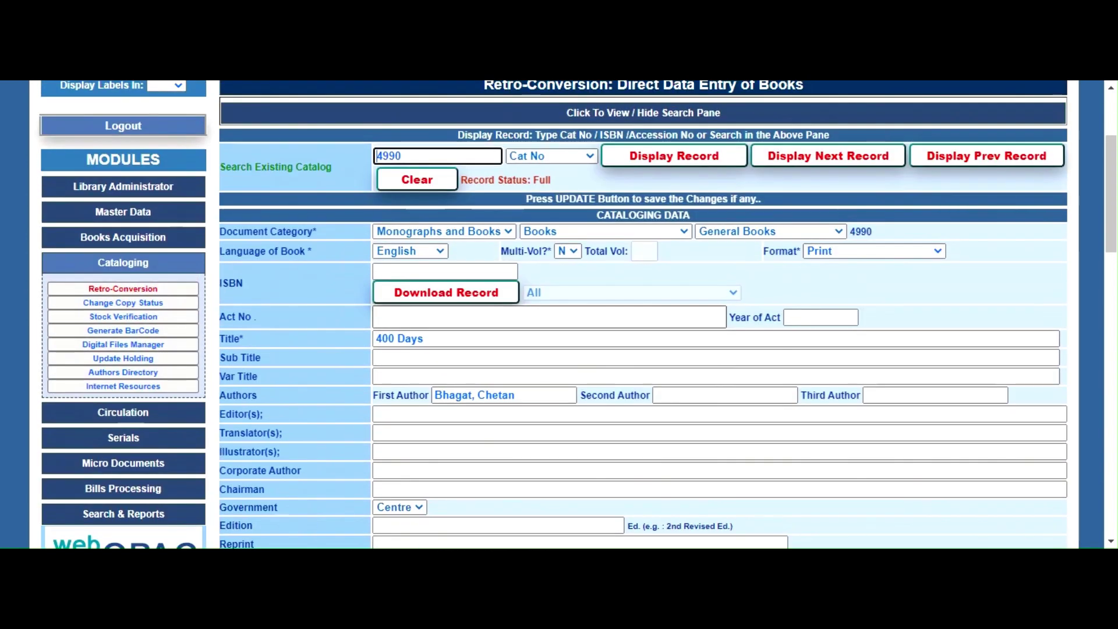
{"action": "scroll", "coordinate": [643, 314], "scroll_direction": "down", "scroll_amount": 1}
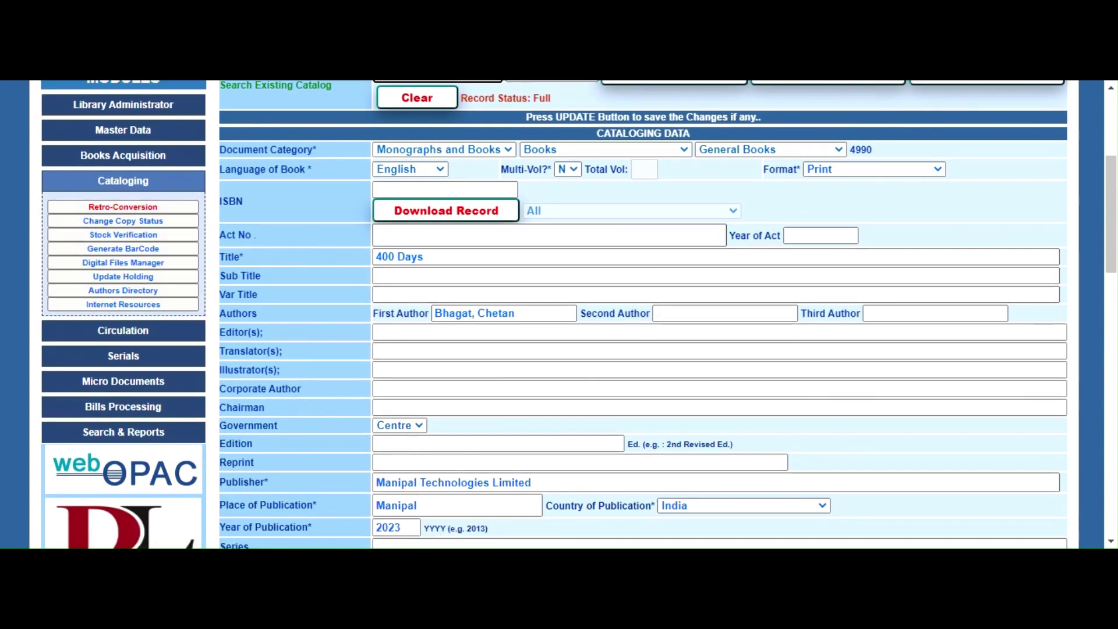
{"action": "left_click_drag", "start_coordinate": [429, 257], "coordinate": [344, 255]}
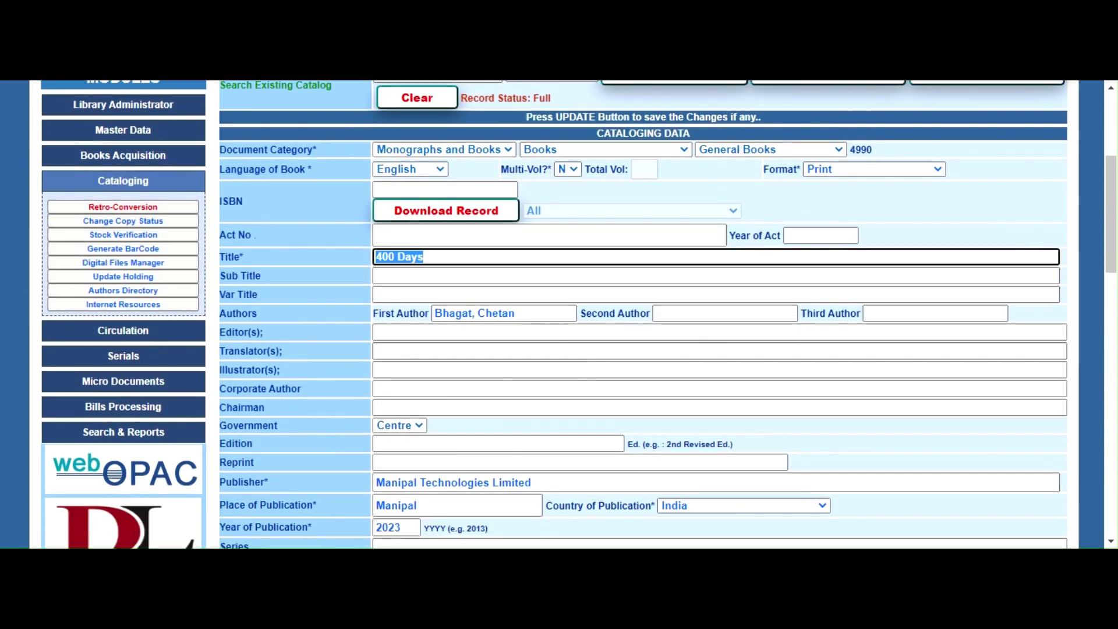
{"action": "scroll", "coordinate": [144, 510], "scroll_direction": "down", "scroll_amount": 1}
{"action": "scroll", "coordinate": [144, 509], "scroll_direction": "down", "scroll_amount": 2}
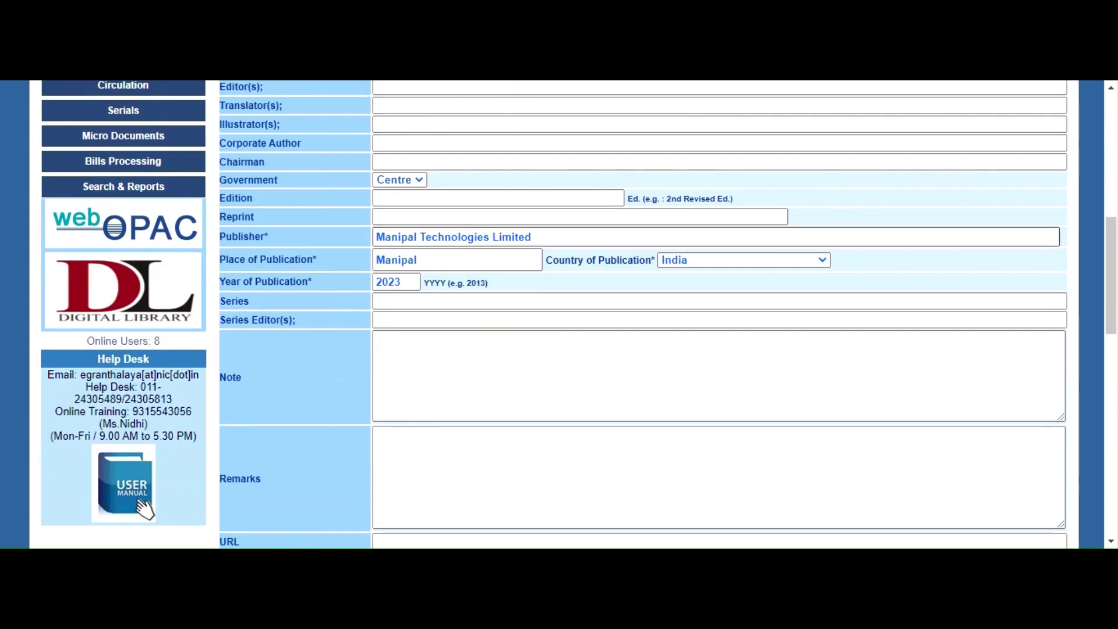
{"action": "scroll", "coordinate": [468, 279], "scroll_direction": "down", "scroll_amount": 6}
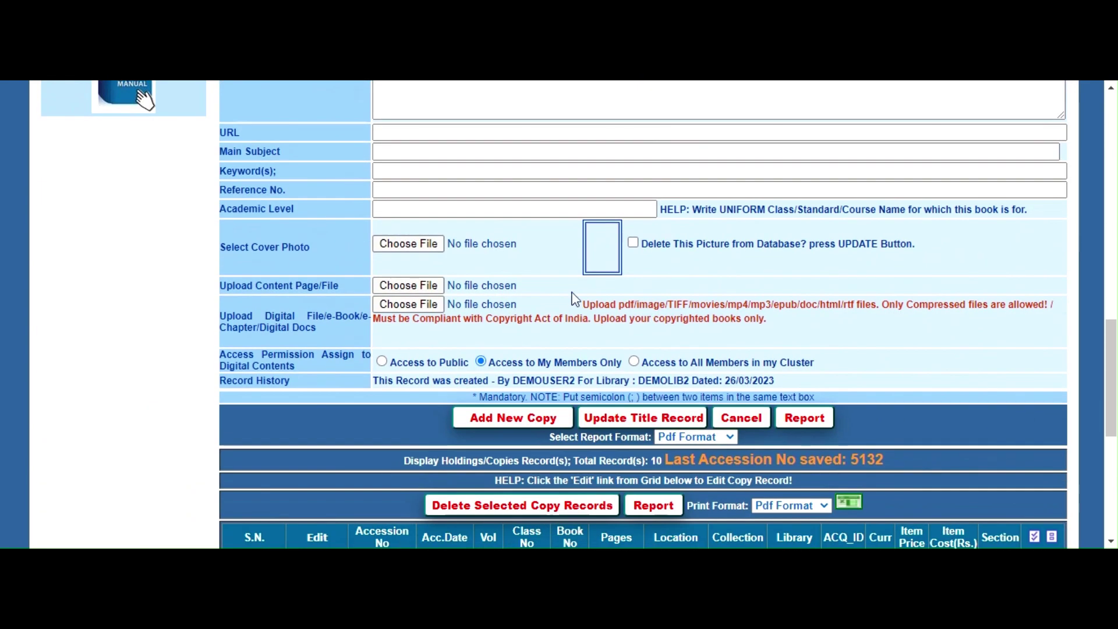
{"action": "scroll", "coordinate": [674, 305], "scroll_direction": "up", "scroll_amount": 4}
{"action": "scroll", "coordinate": [384, 245], "scroll_direction": "down", "scroll_amount": 4}
{"action": "scroll", "coordinate": [791, 336], "scroll_direction": "down", "scroll_amount": 3}
{"action": "scroll", "coordinate": [787, 337], "scroll_direction": "down", "scroll_amount": 3}
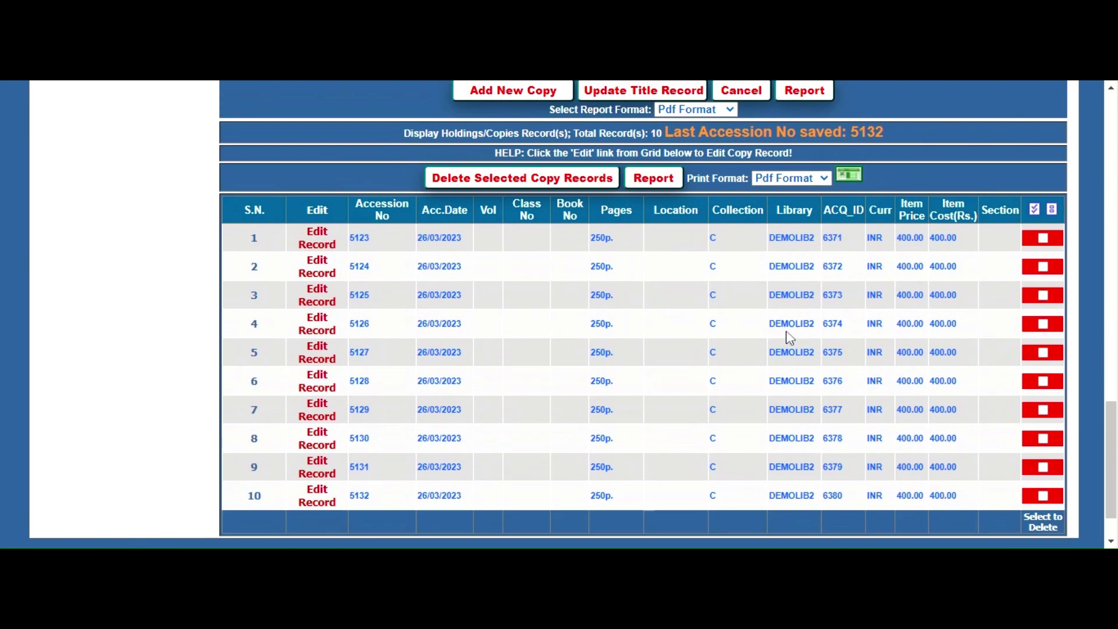
{"action": "scroll", "coordinate": [786, 339], "scroll_direction": "up", "scroll_amount": 3}
{"action": "scroll", "coordinate": [786, 340], "scroll_direction": "up", "scroll_amount": 1}
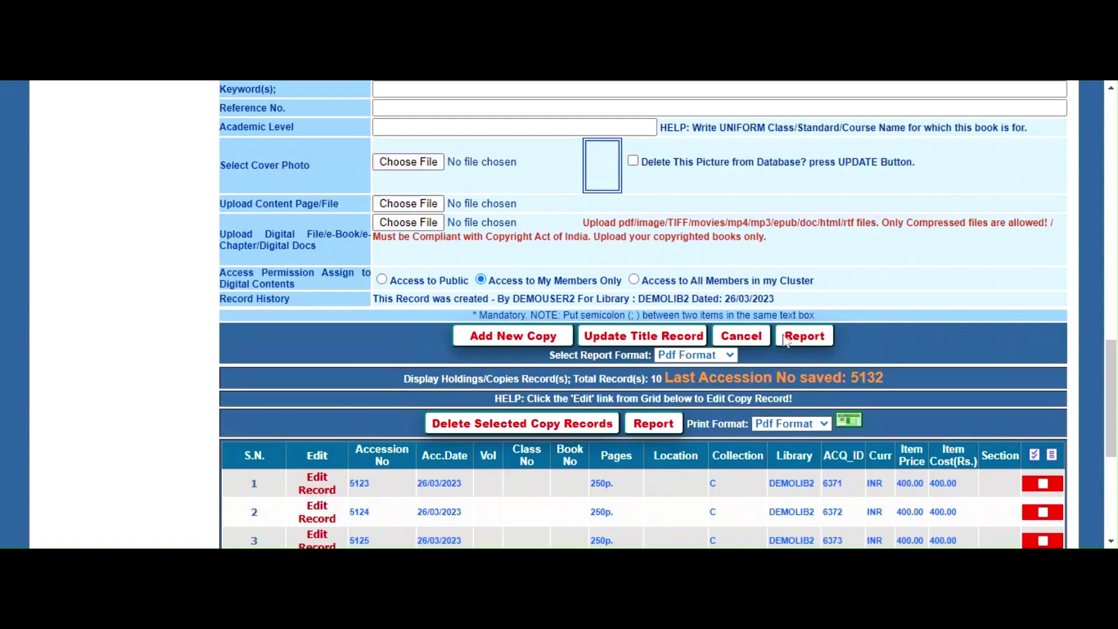
{"action": "scroll", "coordinate": [803, 333], "scroll_direction": "down", "scroll_amount": 5}
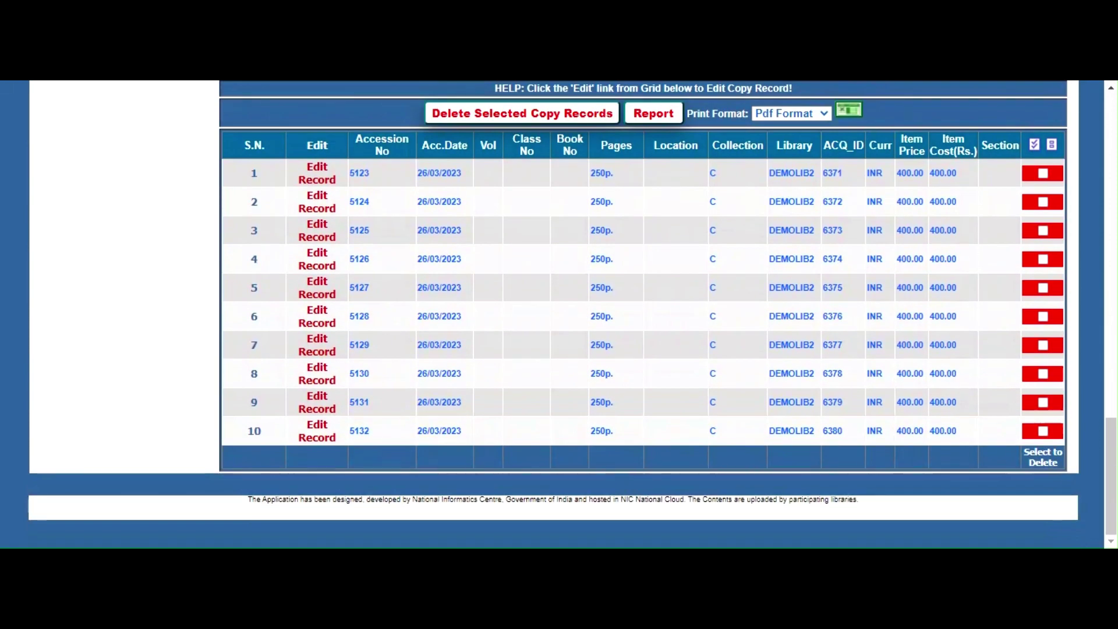
{"action": "scroll", "coordinate": [558, 312], "scroll_direction": "up", "scroll_amount": 3}
{"action": "scroll", "coordinate": [628, 329], "scroll_direction": "up", "scroll_amount": 1}
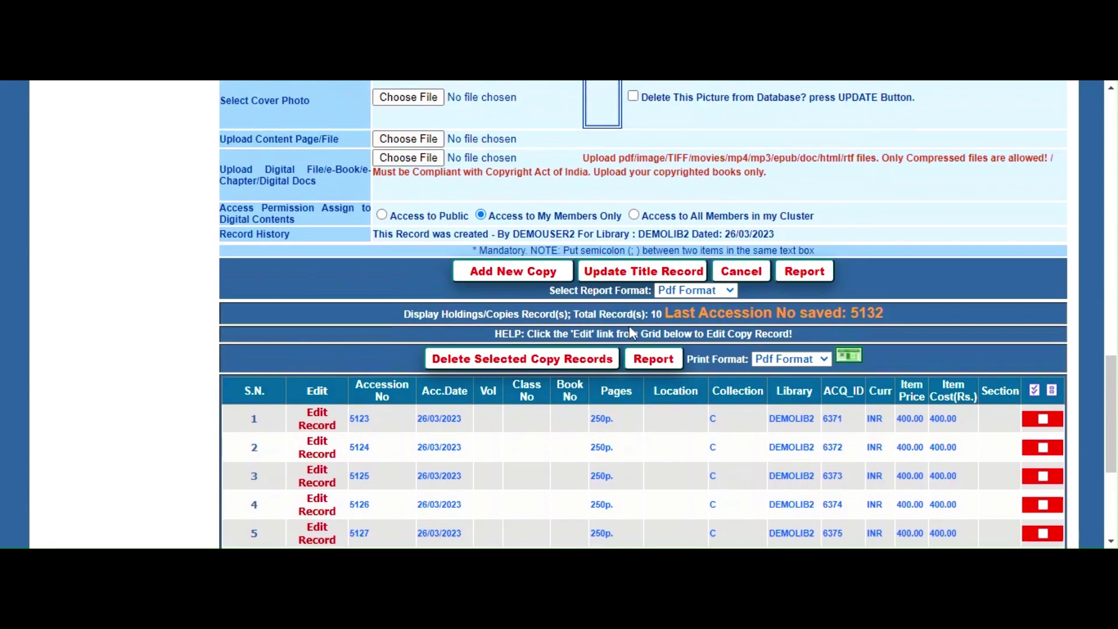
{"action": "scroll", "coordinate": [629, 329], "scroll_direction": "up", "scroll_amount": 12}
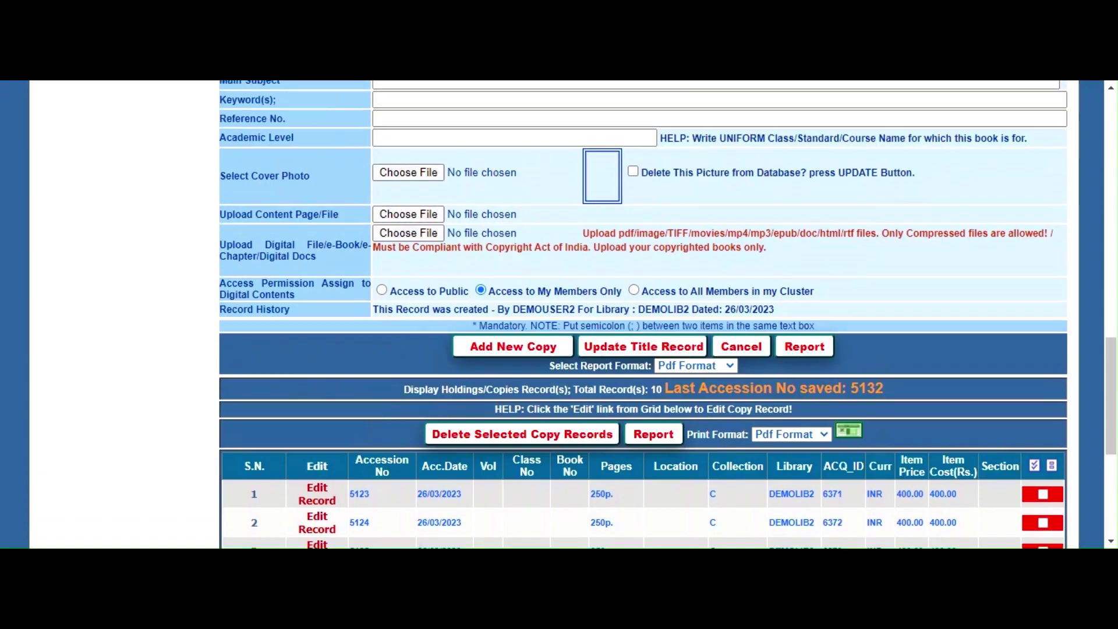
{"action": "scroll", "coordinate": [614, 305], "scroll_direction": "up", "scroll_amount": 2}
{"action": "scroll", "coordinate": [614, 305], "scroll_direction": "down", "scroll_amount": 1}
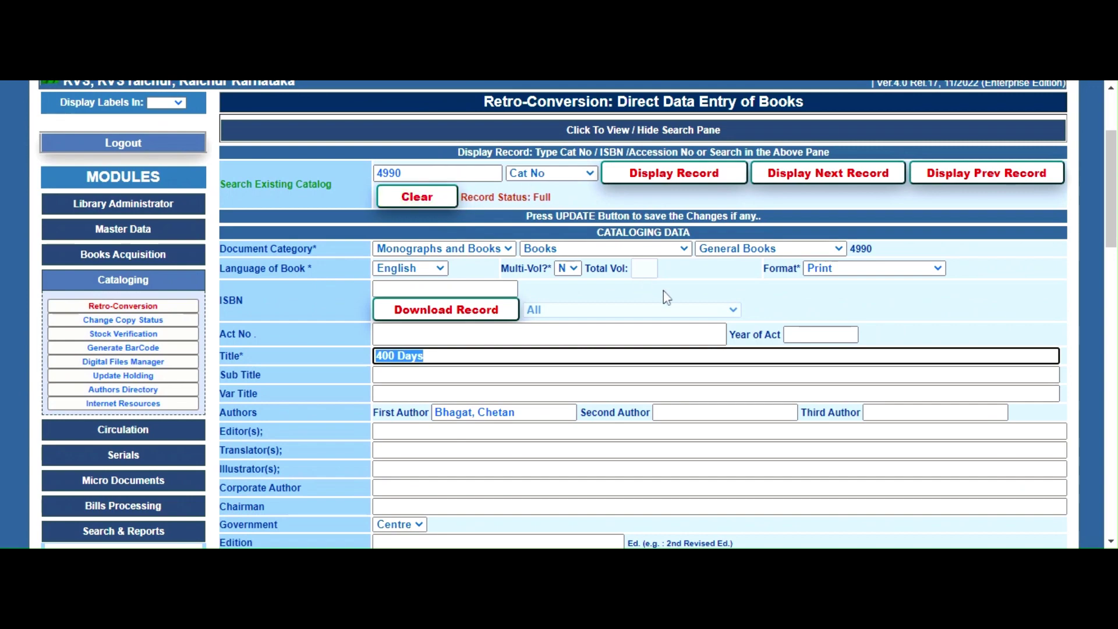
{"action": "scroll", "coordinate": [667, 297], "scroll_direction": "down", "scroll_amount": 15}
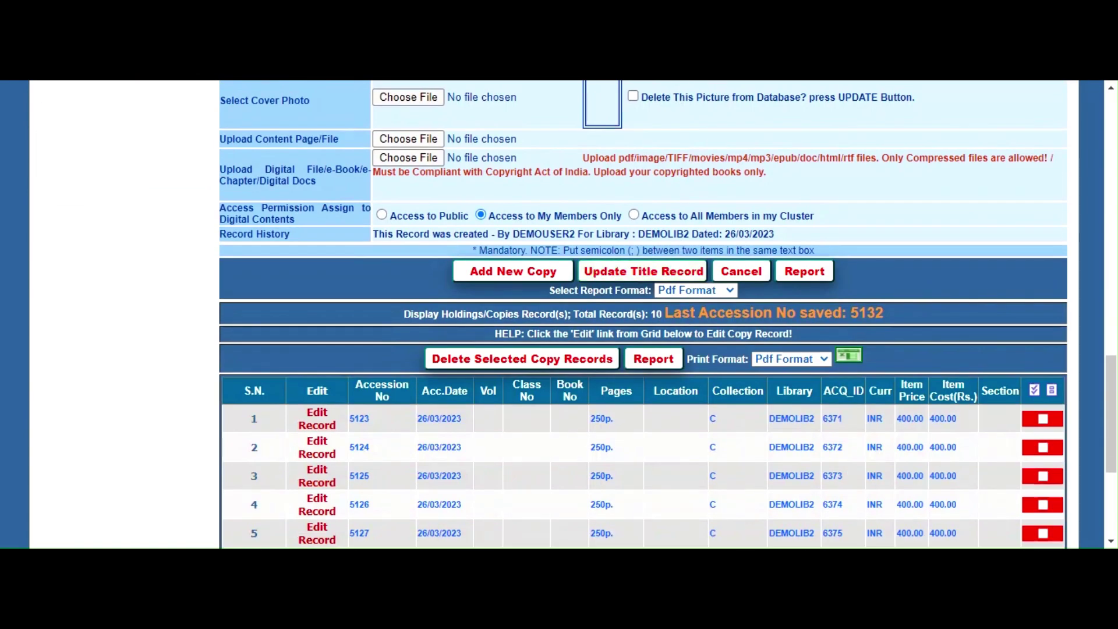
{"action": "scroll", "coordinate": [462, 350], "scroll_direction": "down", "scroll_amount": 5}
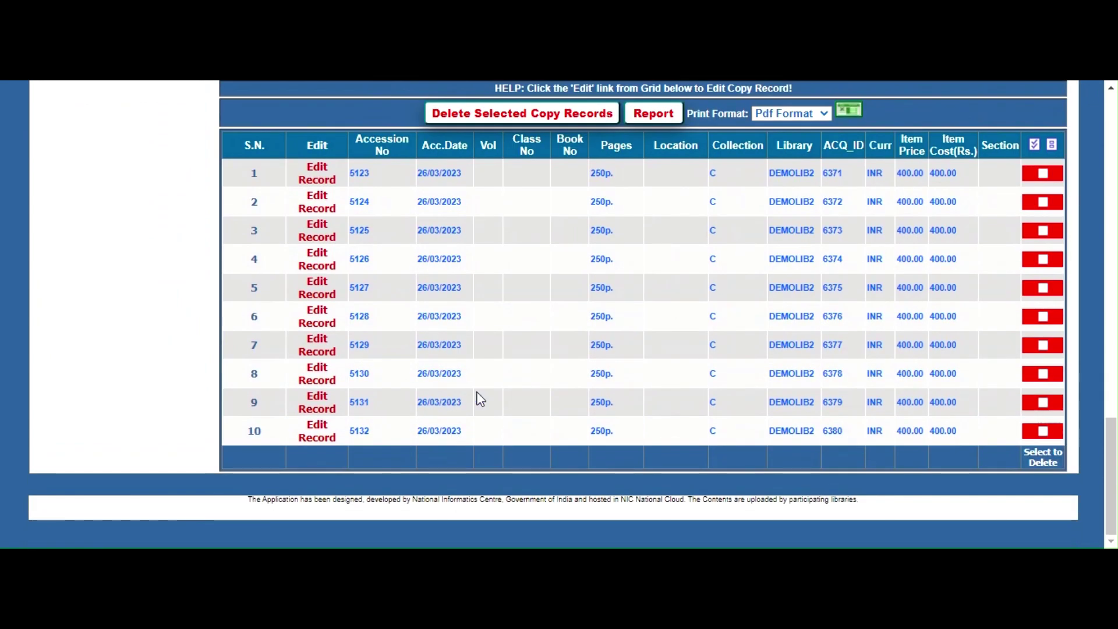
Add another copy of 400 Days and save it as accession number 5133.
{"action": "scroll", "coordinate": [479, 399], "scroll_direction": "up", "scroll_amount": 4}
{"action": "left_click", "coordinate": [520, 278]}
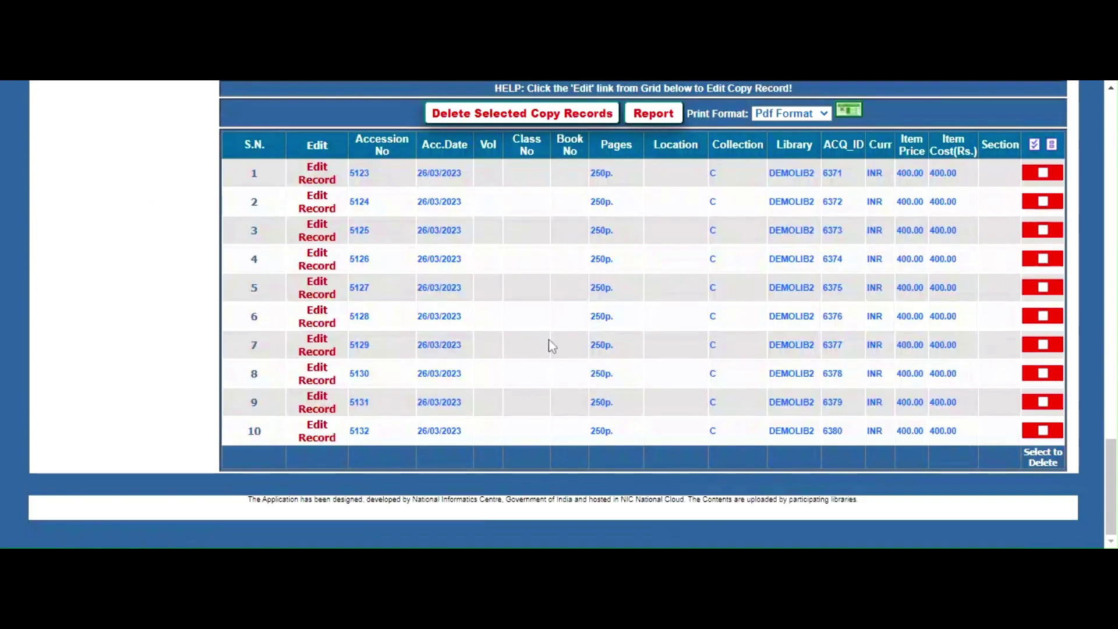
{"action": "scroll", "coordinate": [572, 384], "scroll_direction": "up", "scroll_amount": 2}
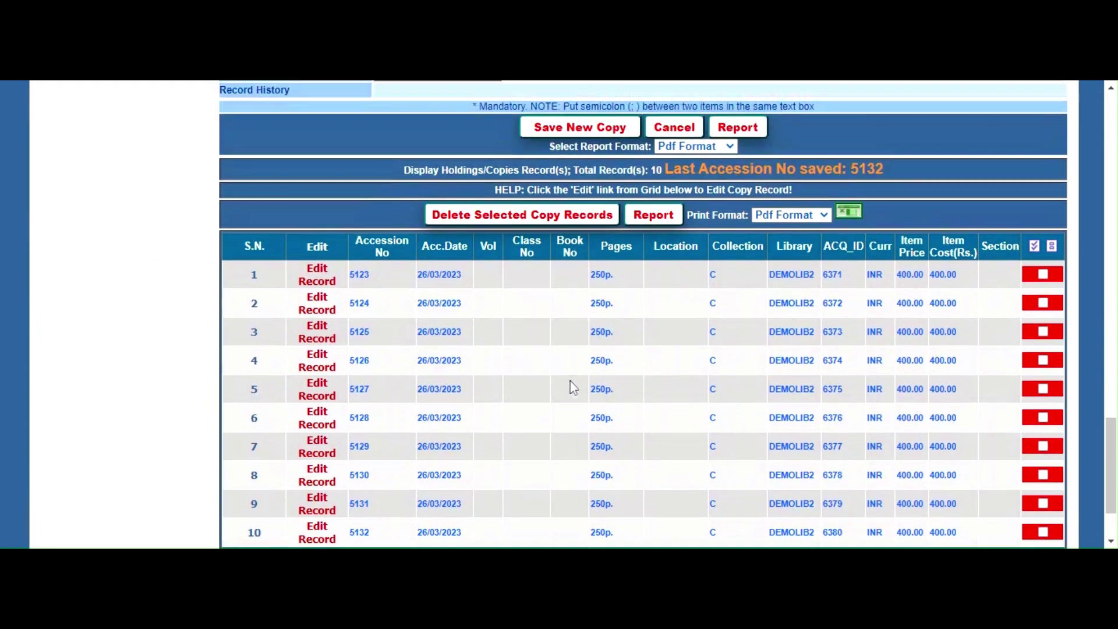
{"action": "scroll", "coordinate": [572, 388], "scroll_direction": "up", "scroll_amount": 4}
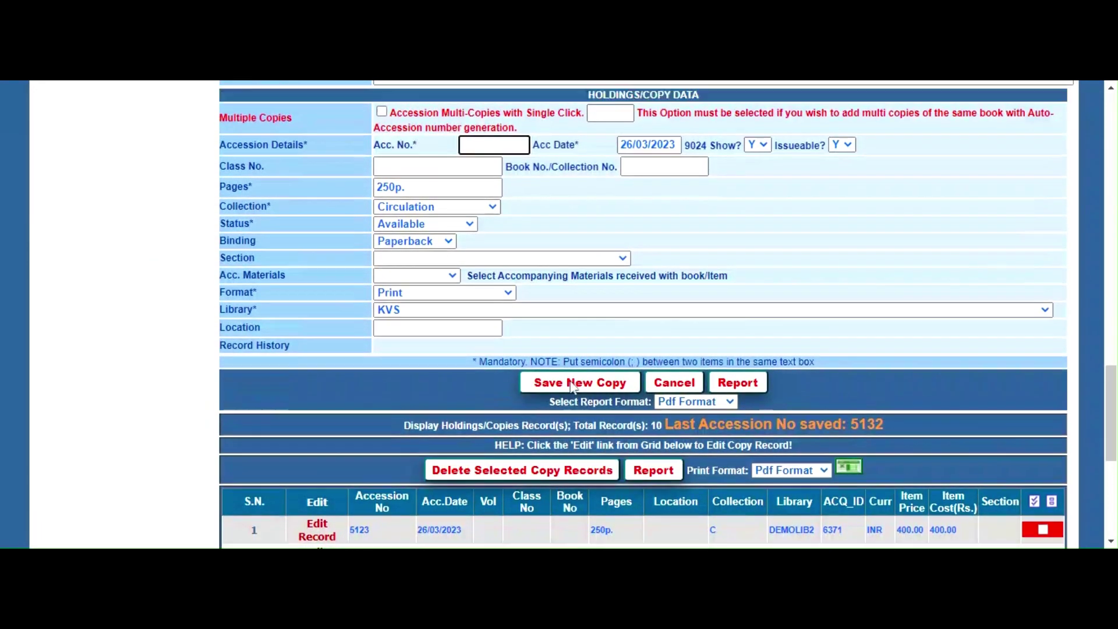
{"action": "scroll", "coordinate": [571, 387], "scroll_direction": "up", "scroll_amount": 1}
{"action": "scroll", "coordinate": [421, 424], "scroll_direction": "down", "scroll_amount": 7}
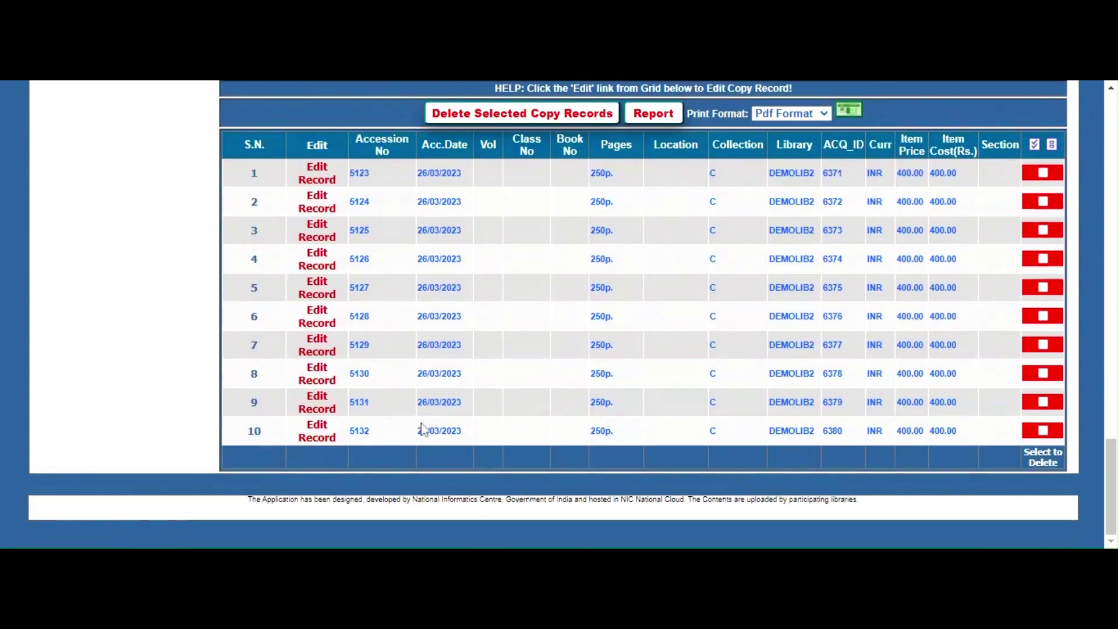
{"action": "scroll", "coordinate": [533, 421], "scroll_direction": "up", "scroll_amount": 5}
{"action": "scroll", "coordinate": [533, 420], "scroll_direction": "up", "scroll_amount": 4}
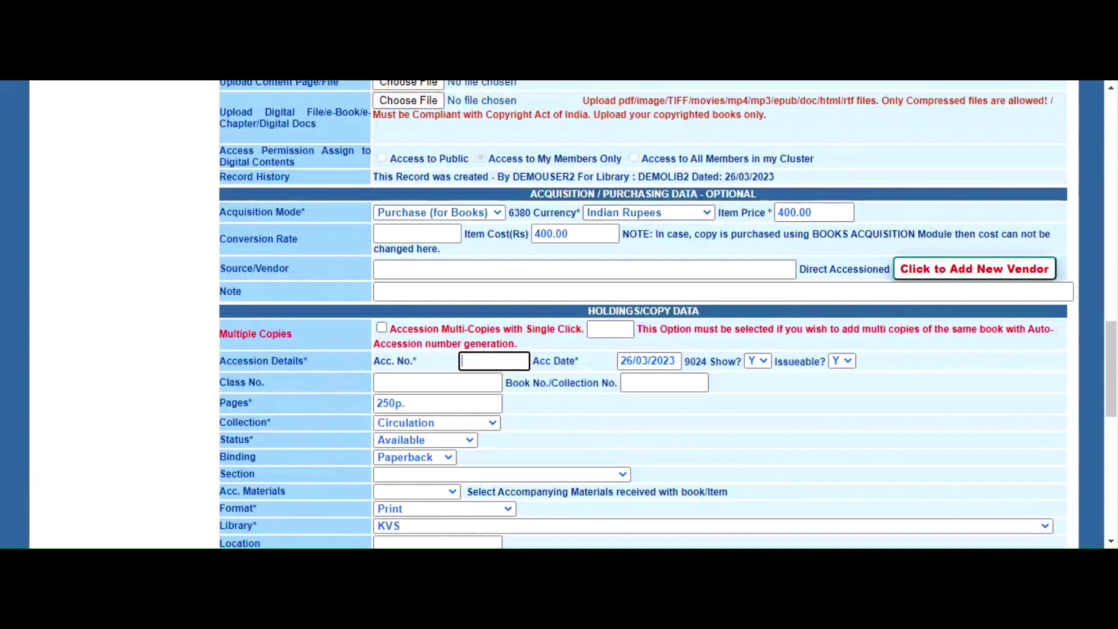
{"action": "type", "text": "133"}
{"action": "scroll", "coordinate": [540, 391], "scroll_direction": "down", "scroll_amount": 1}
{"action": "scroll", "coordinate": [540, 390], "scroll_direction": "down", "scroll_amount": 6}
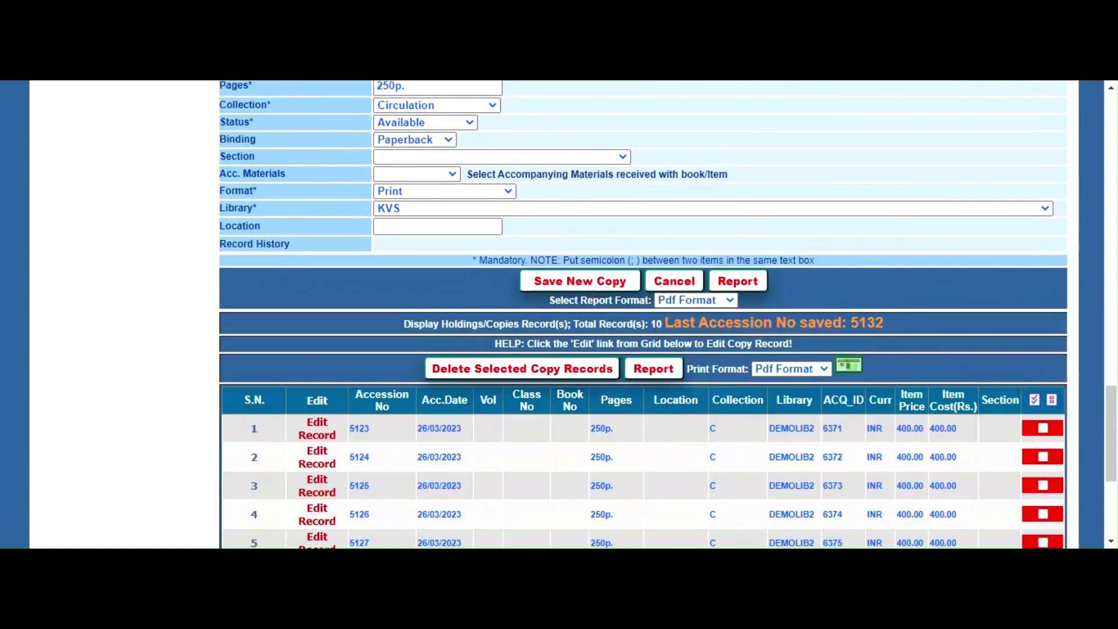
{"action": "left_click", "coordinate": [592, 194]}
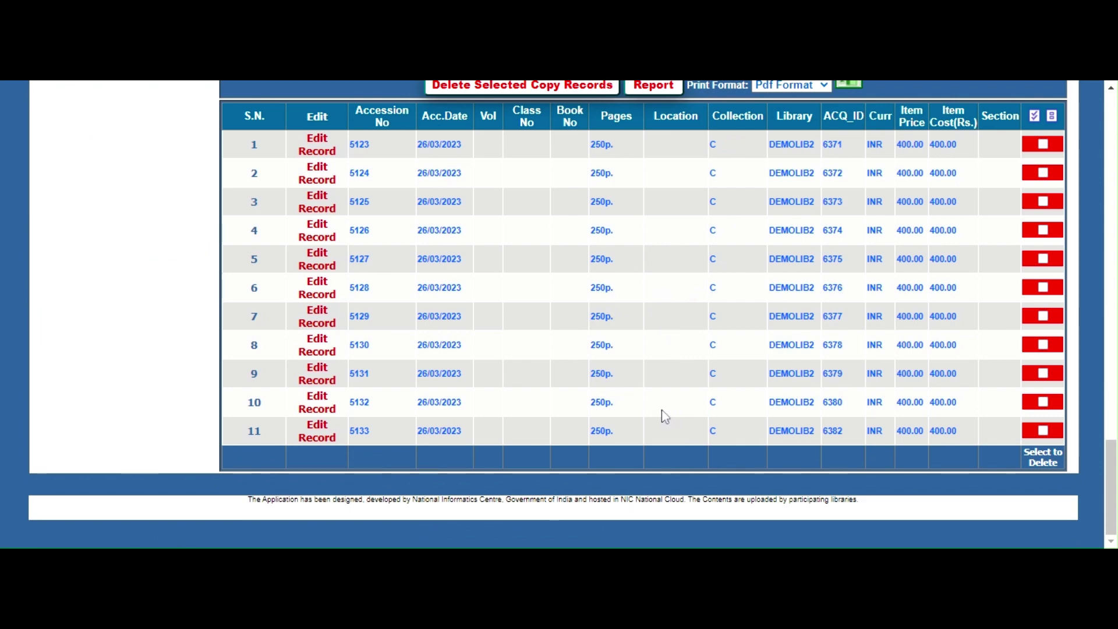
Scroll back up to the top of the Retro-Conversion form.
{"action": "scroll", "coordinate": [661, 410], "scroll_direction": "up", "scroll_amount": 1}
{"action": "scroll", "coordinate": [673, 405], "scroll_direction": "up", "scroll_amount": 5}
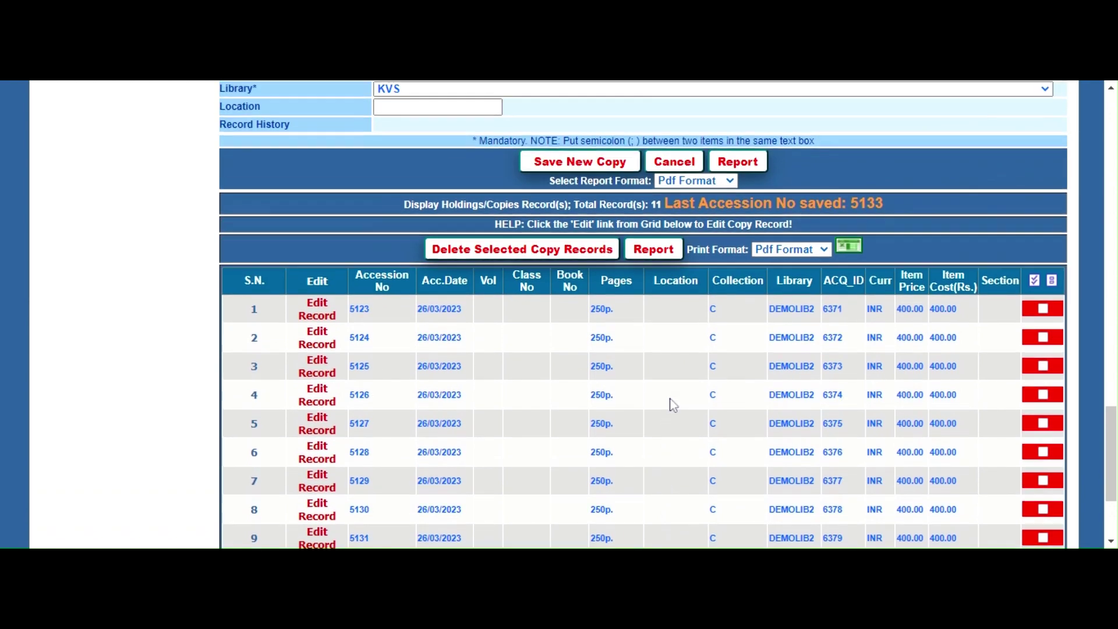
{"action": "scroll", "coordinate": [672, 404], "scroll_direction": "down", "scroll_amount": 6}
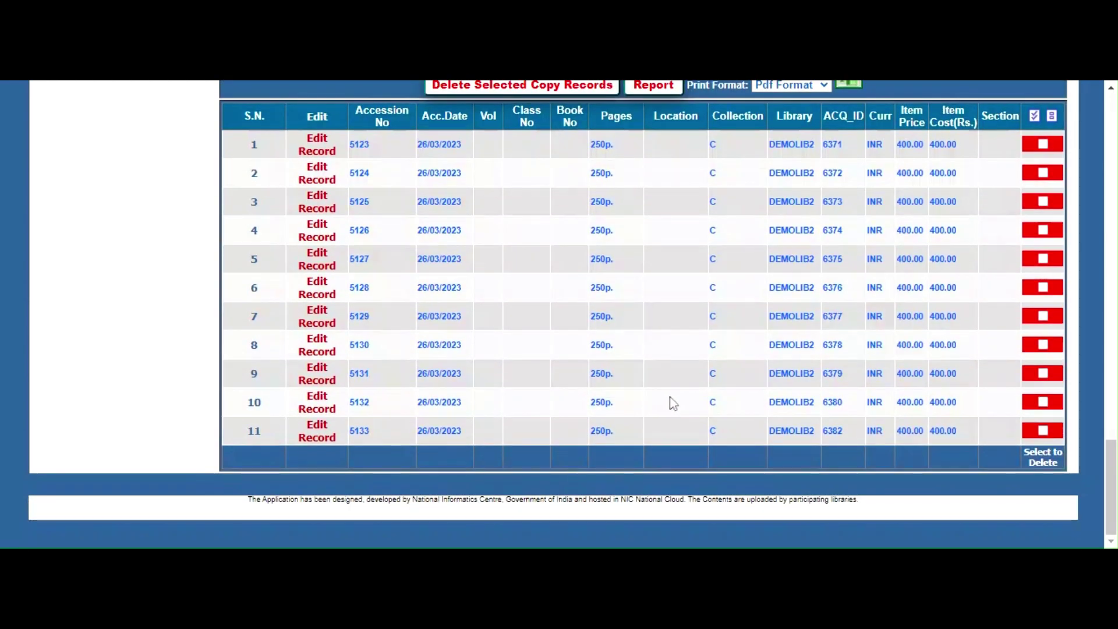
{"action": "scroll", "coordinate": [673, 403], "scroll_direction": "up", "scroll_amount": 1}
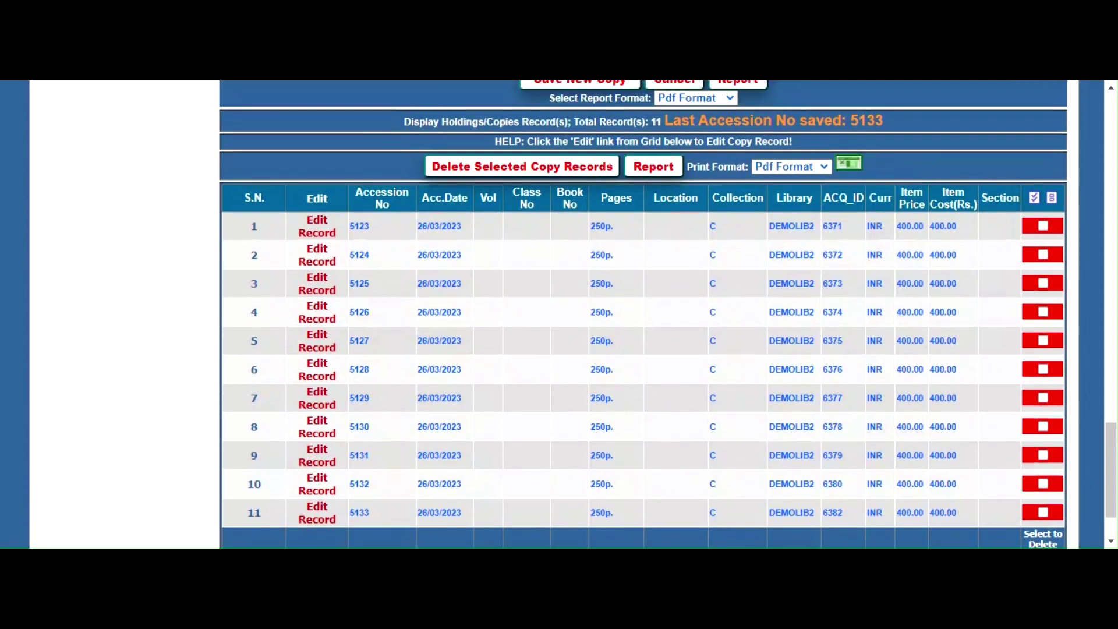
{"action": "scroll", "coordinate": [672, 397], "scroll_direction": "down", "scroll_amount": 1}
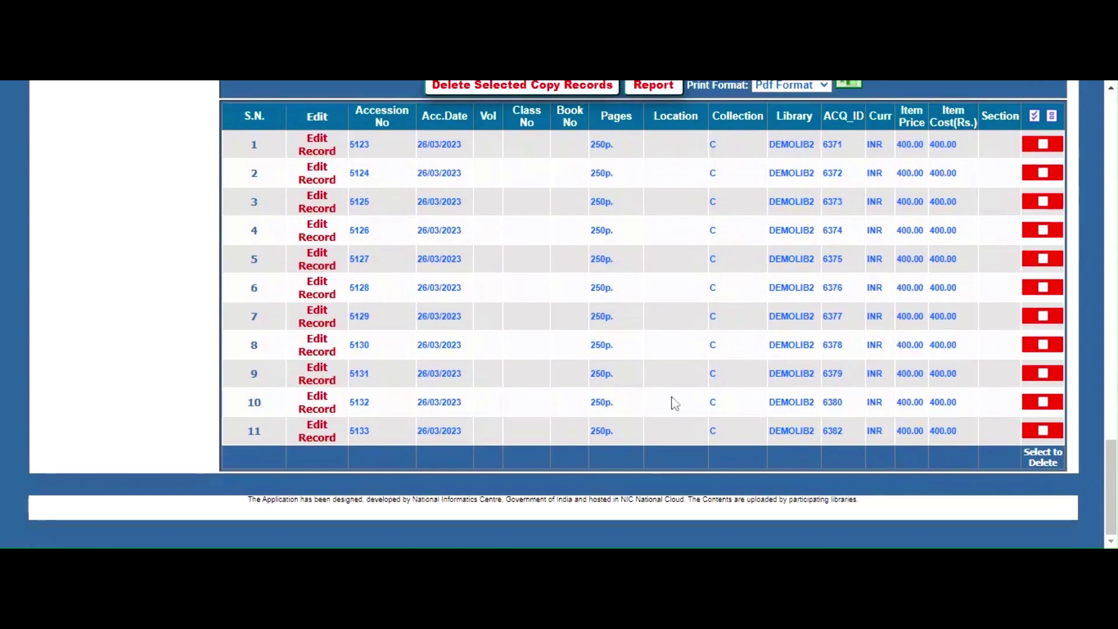
{"action": "scroll", "coordinate": [672, 397], "scroll_direction": "up", "scroll_amount": 7}
{"action": "scroll", "coordinate": [673, 402], "scroll_direction": "up", "scroll_amount": 10}
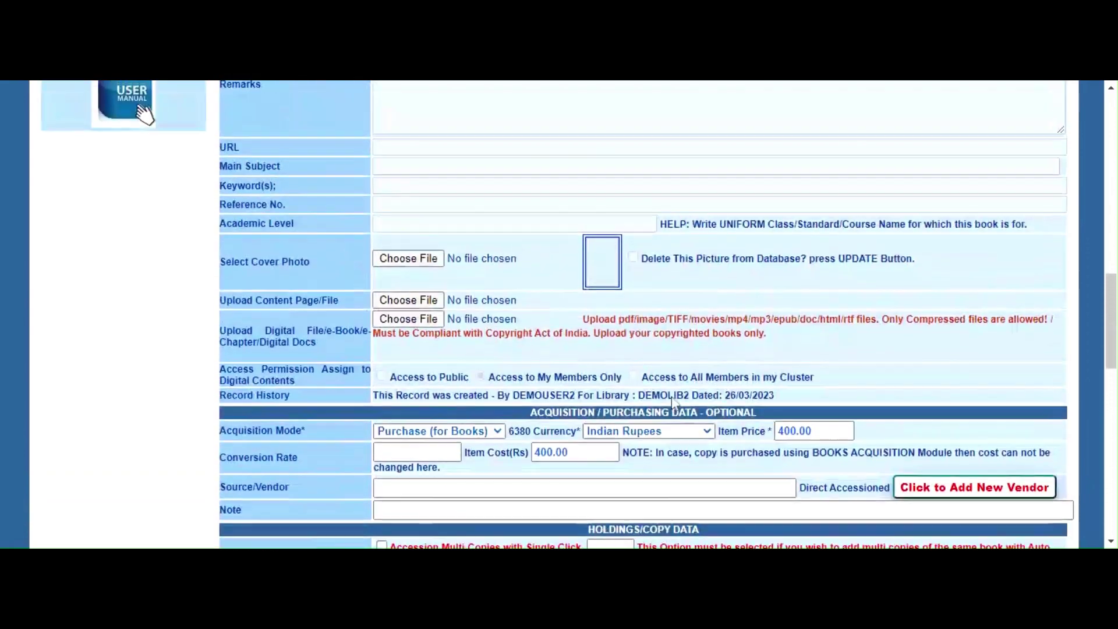
{"action": "scroll", "coordinate": [673, 403], "scroll_direction": "up", "scroll_amount": 3}
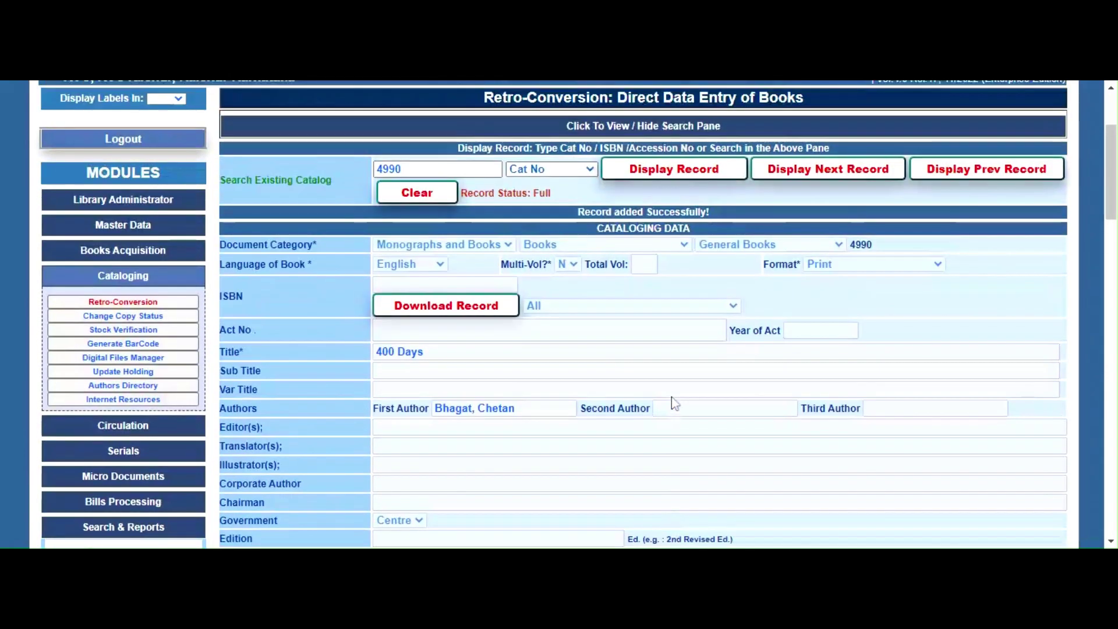
{"action": "scroll", "coordinate": [672, 397], "scroll_direction": "down", "scroll_amount": 15}
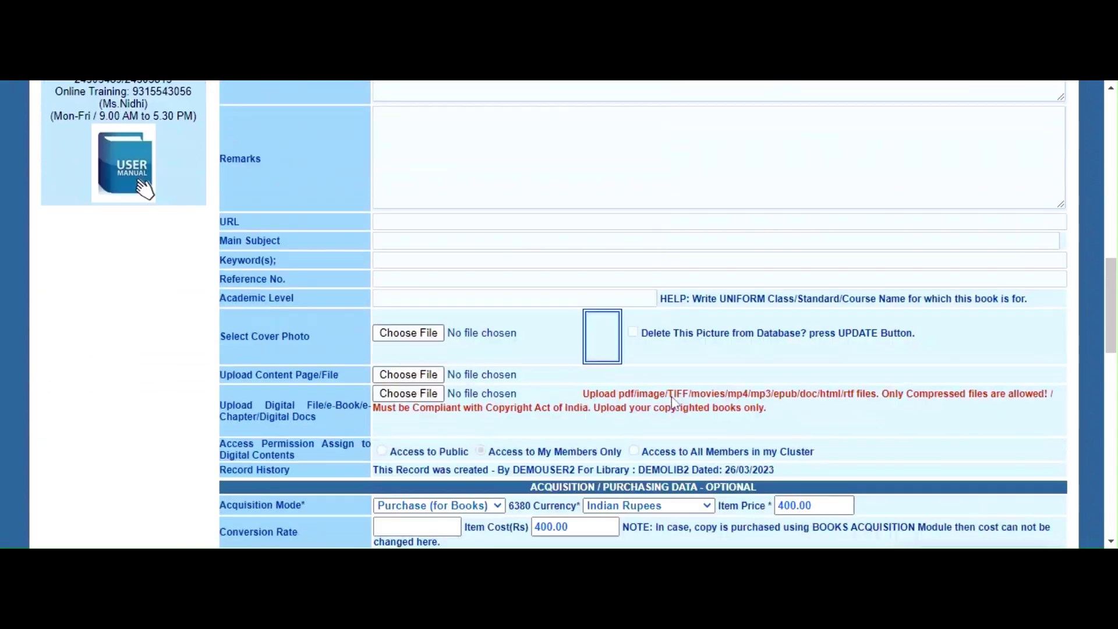
{"action": "scroll", "coordinate": [672, 397], "scroll_direction": "down", "scroll_amount": 8}
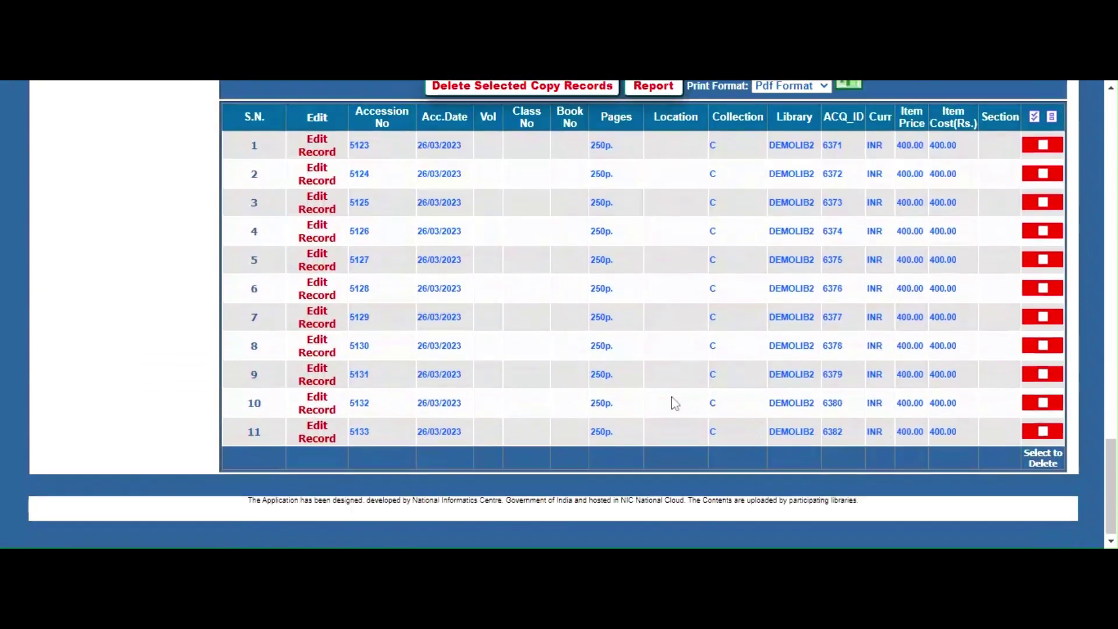
{"action": "scroll", "coordinate": [672, 397], "scroll_direction": "up", "scroll_amount": 10}
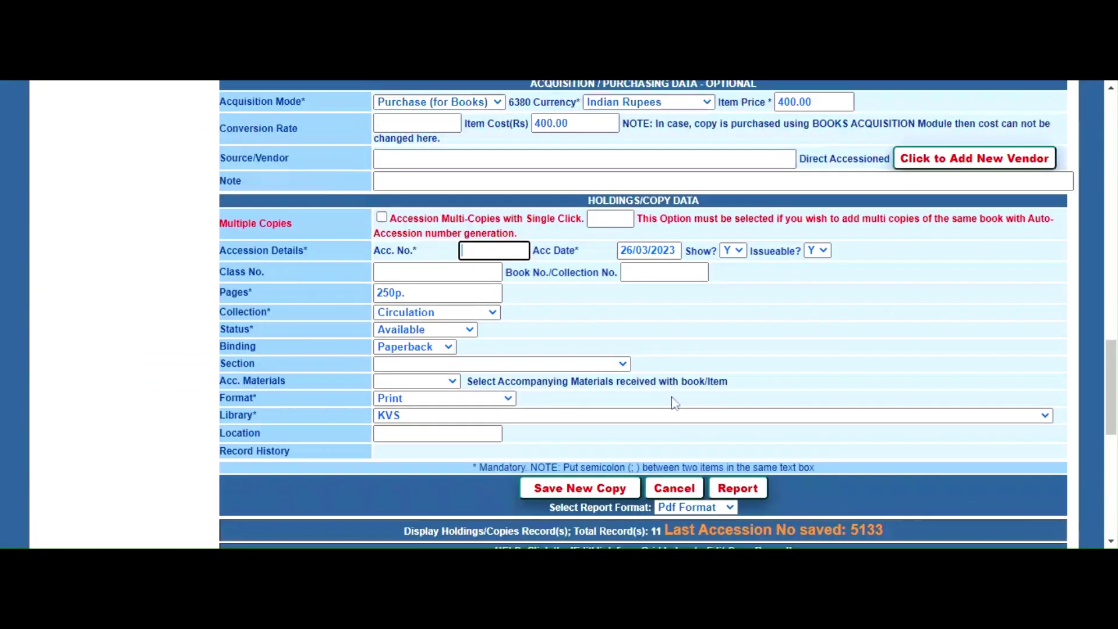
{"action": "scroll", "coordinate": [672, 397], "scroll_direction": "up", "scroll_amount": 8}
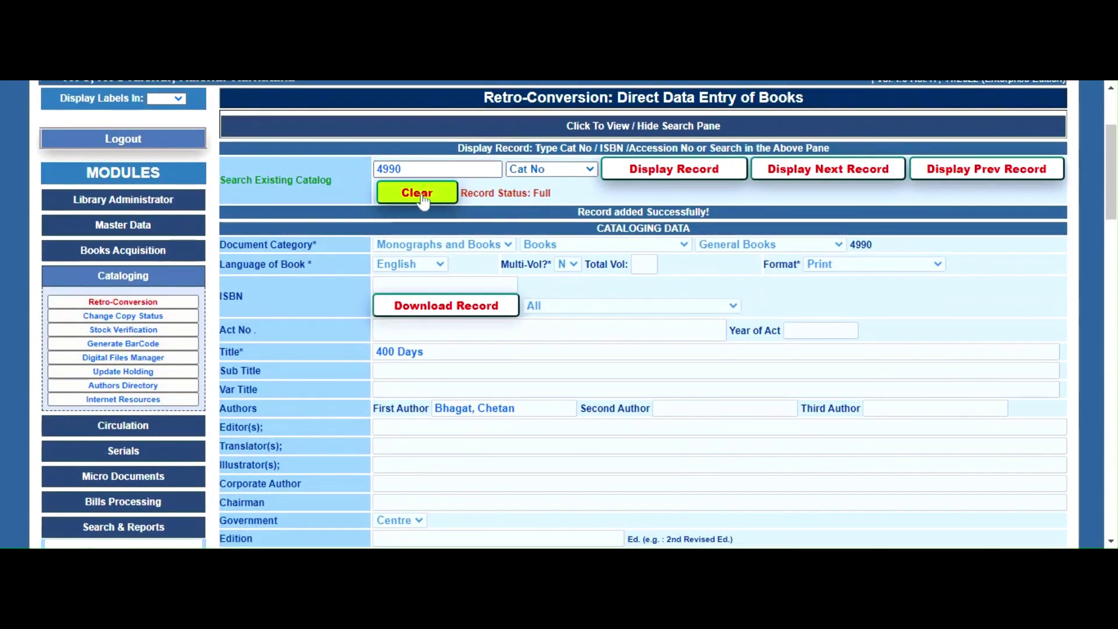
Clear the Retro-Conversion form so the title, author and publisher fields are blank.
{"action": "left_click", "coordinate": [423, 198]}
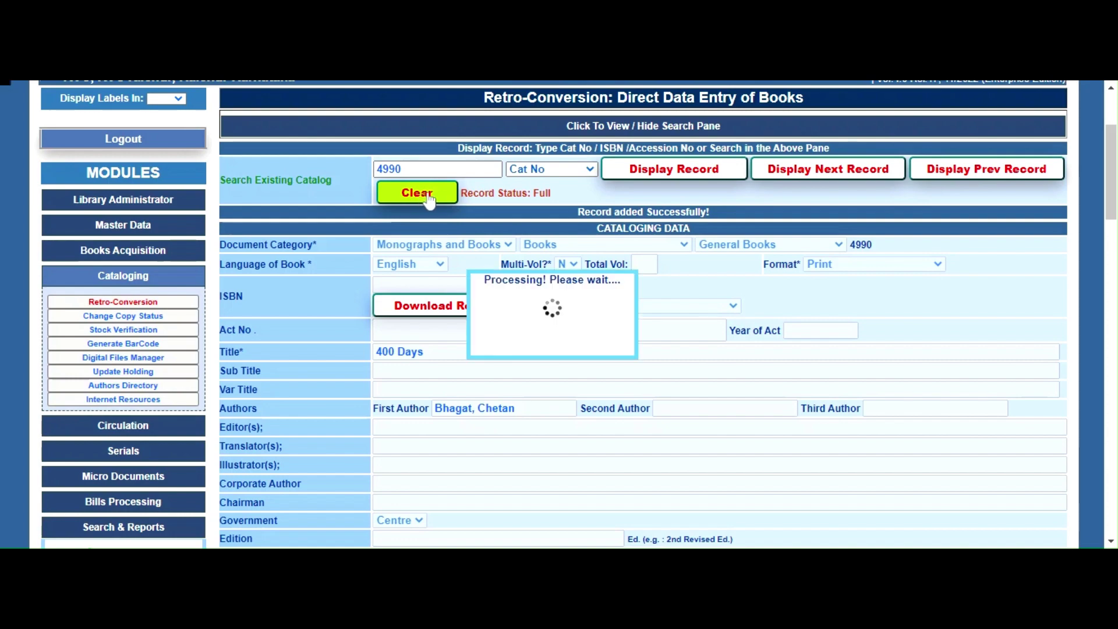
{"action": "scroll", "coordinate": [435, 190], "scroll_direction": "down", "scroll_amount": 3}
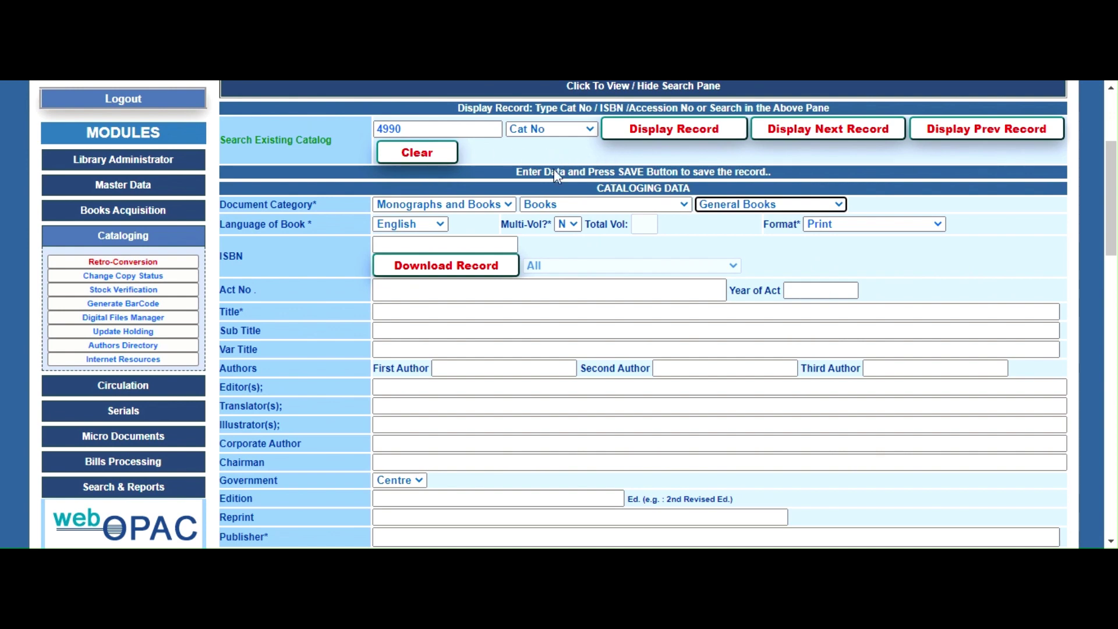
{"action": "scroll", "coordinate": [155, 448], "scroll_direction": "down", "scroll_amount": 4}
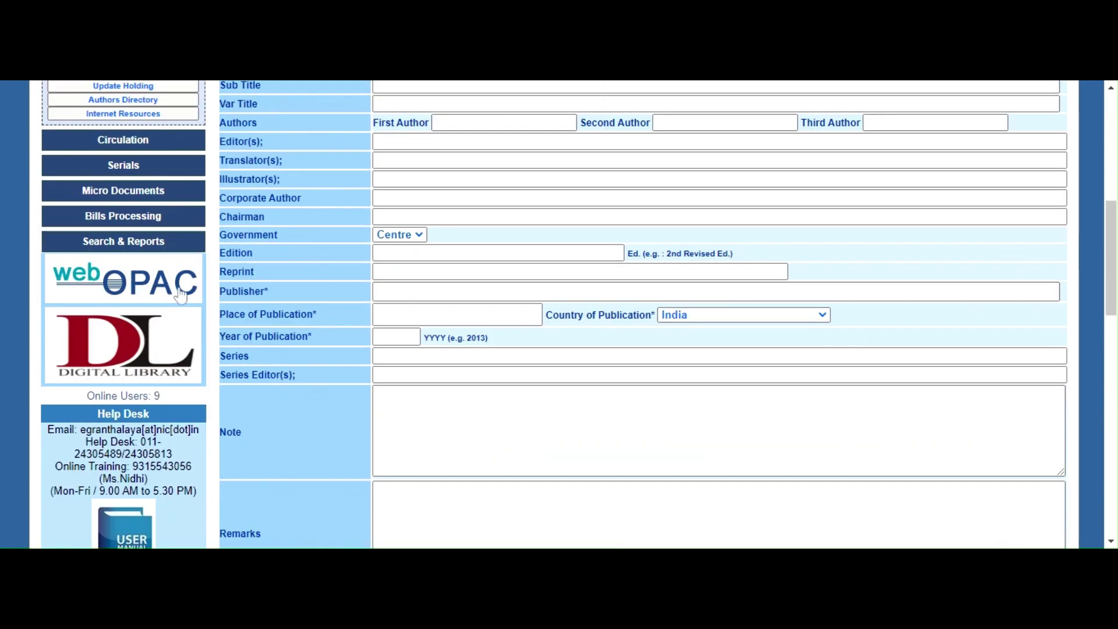
{"action": "scroll", "coordinate": [177, 294], "scroll_direction": "up", "scroll_amount": 3}
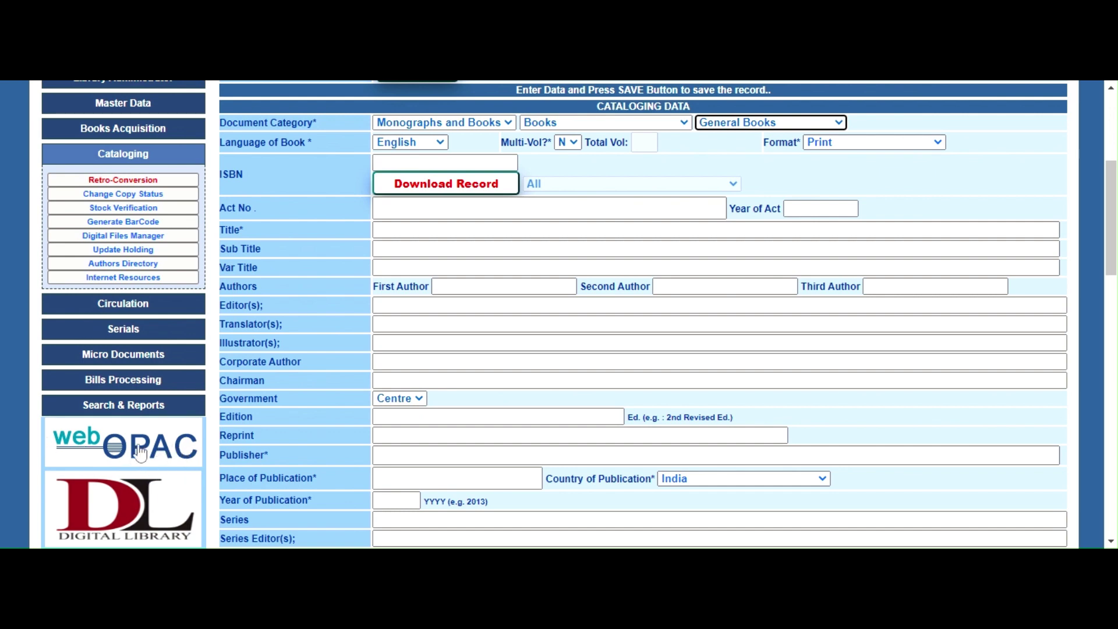
{"action": "scroll", "coordinate": [518, 406], "scroll_direction": "up", "scroll_amount": 2}
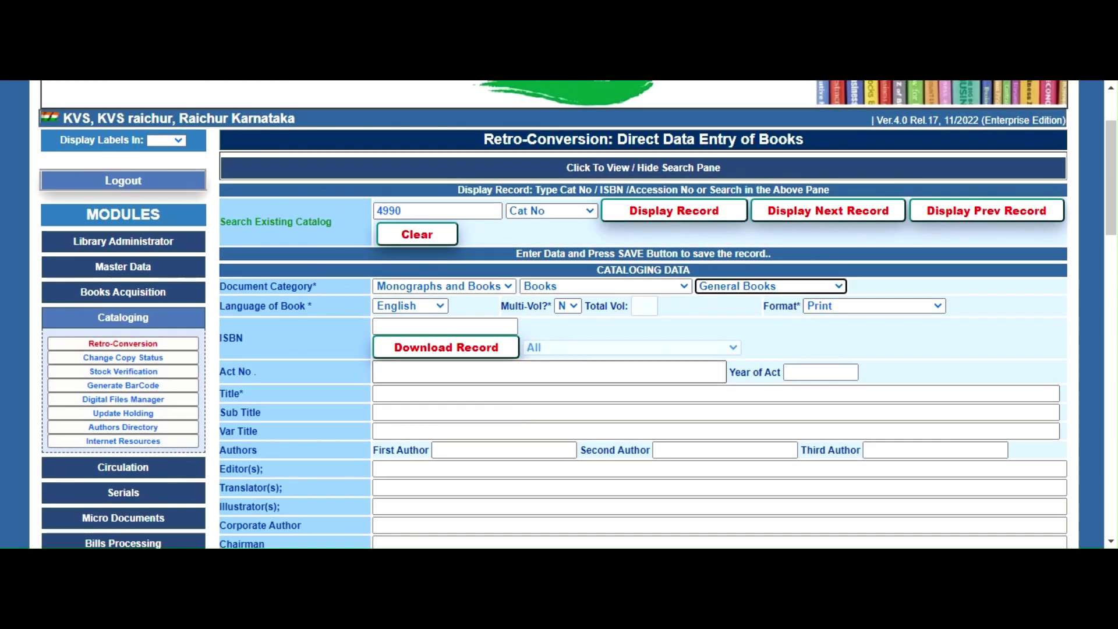
{"action": "scroll", "coordinate": [716, 332], "scroll_direction": "down", "scroll_amount": 2}
{"action": "scroll", "coordinate": [508, 212], "scroll_direction": "up", "scroll_amount": 1}
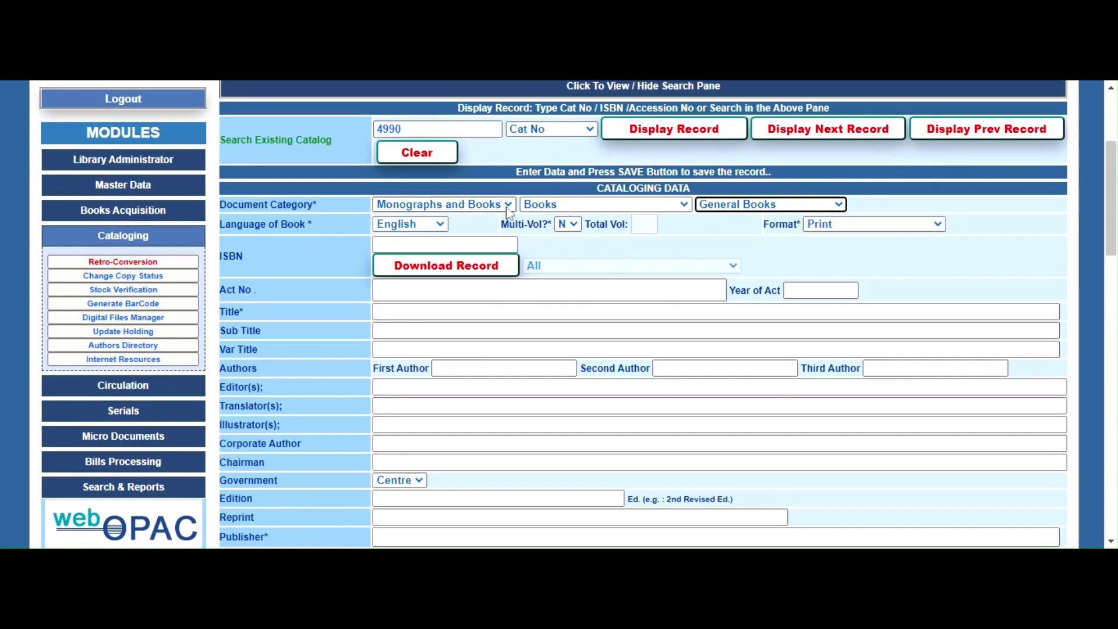
{"action": "left_click", "coordinate": [508, 208]}
{"action": "left_click", "coordinate": [508, 208]}
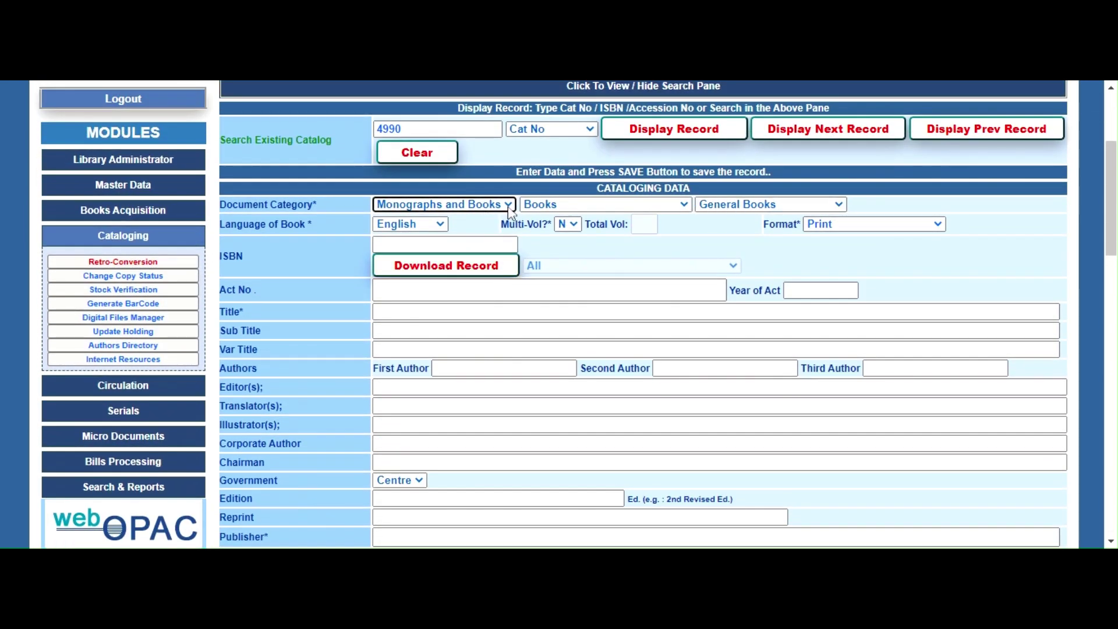
{"action": "left_click", "coordinate": [509, 207]}
{"action": "left_click", "coordinate": [496, 205]}
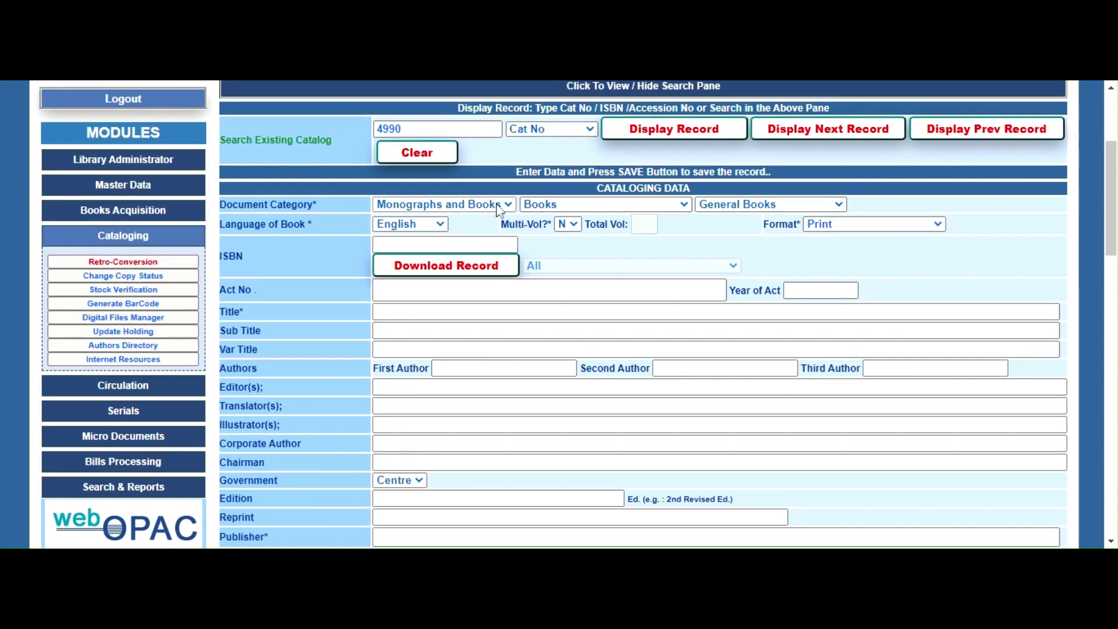
{"action": "left_click", "coordinate": [476, 223]}
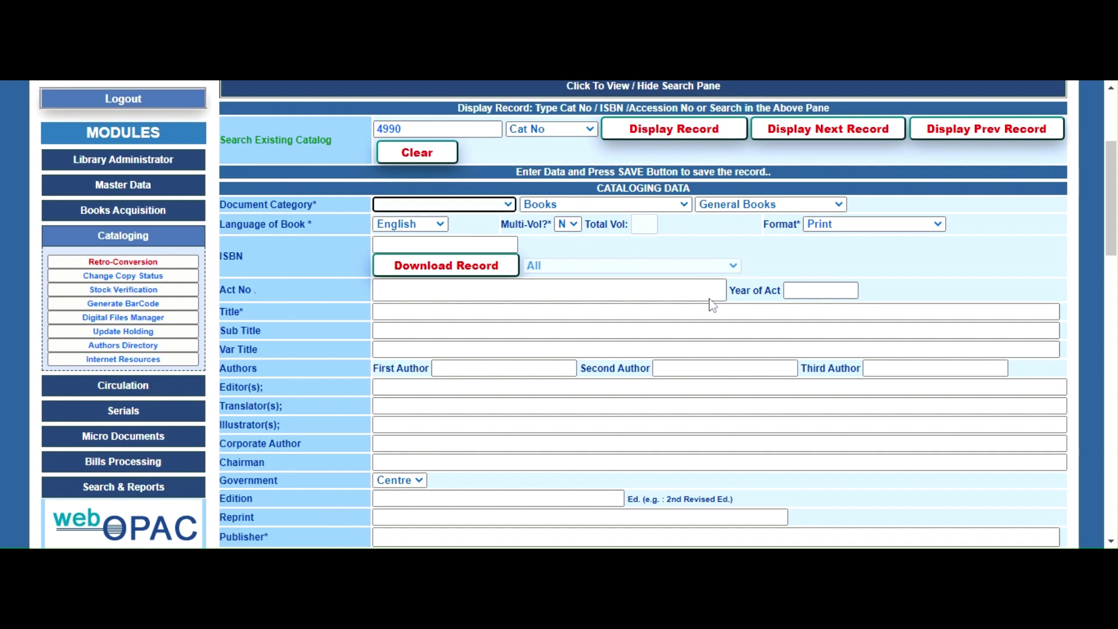
{"action": "scroll", "coordinate": [720, 322], "scroll_direction": "down", "scroll_amount": 3}
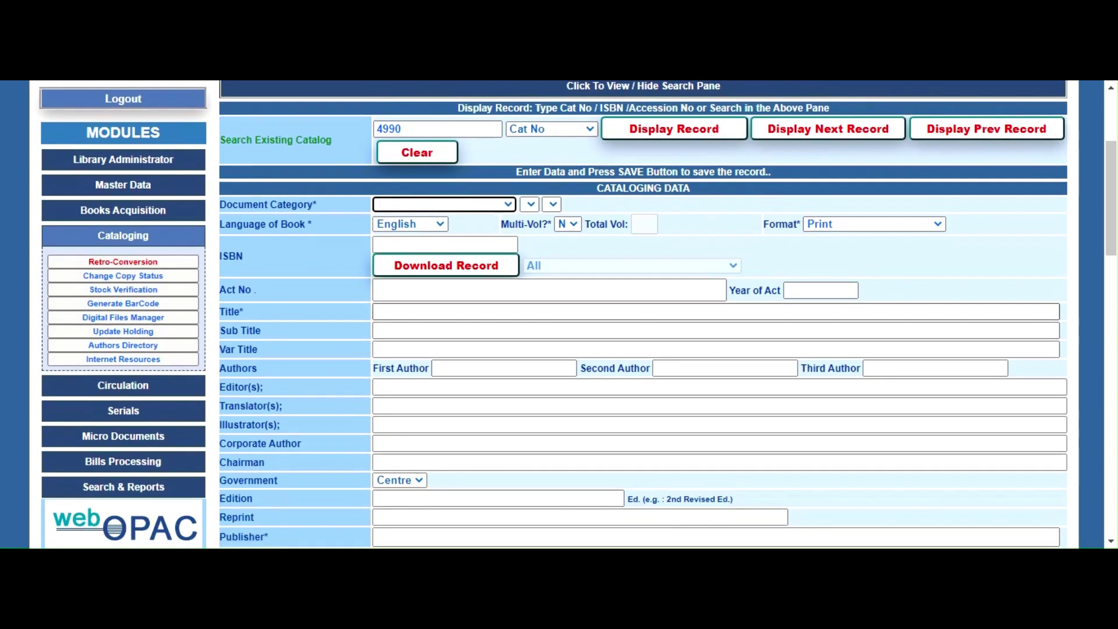
{"action": "left_click", "coordinate": [496, 219]}
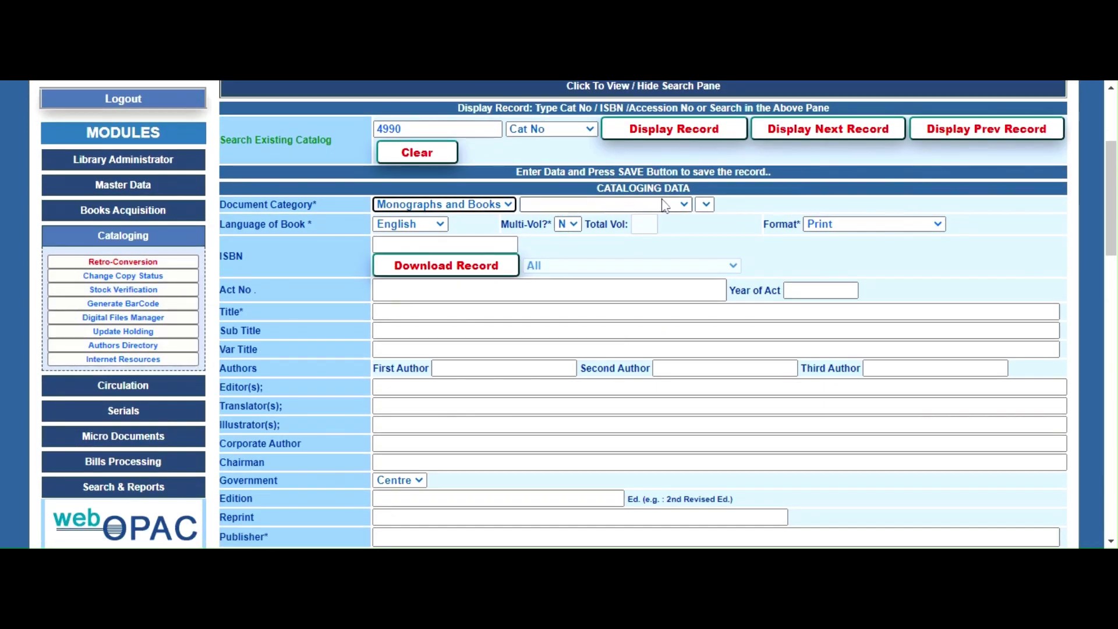
{"action": "left_click", "coordinate": [684, 204]}
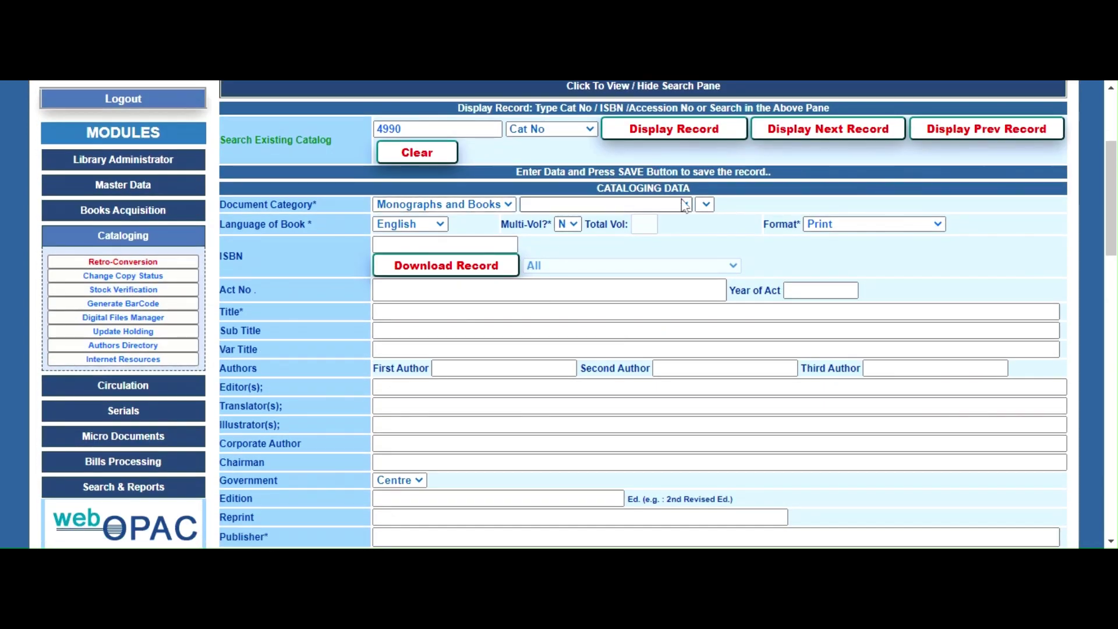
{"action": "left_click", "coordinate": [669, 227]}
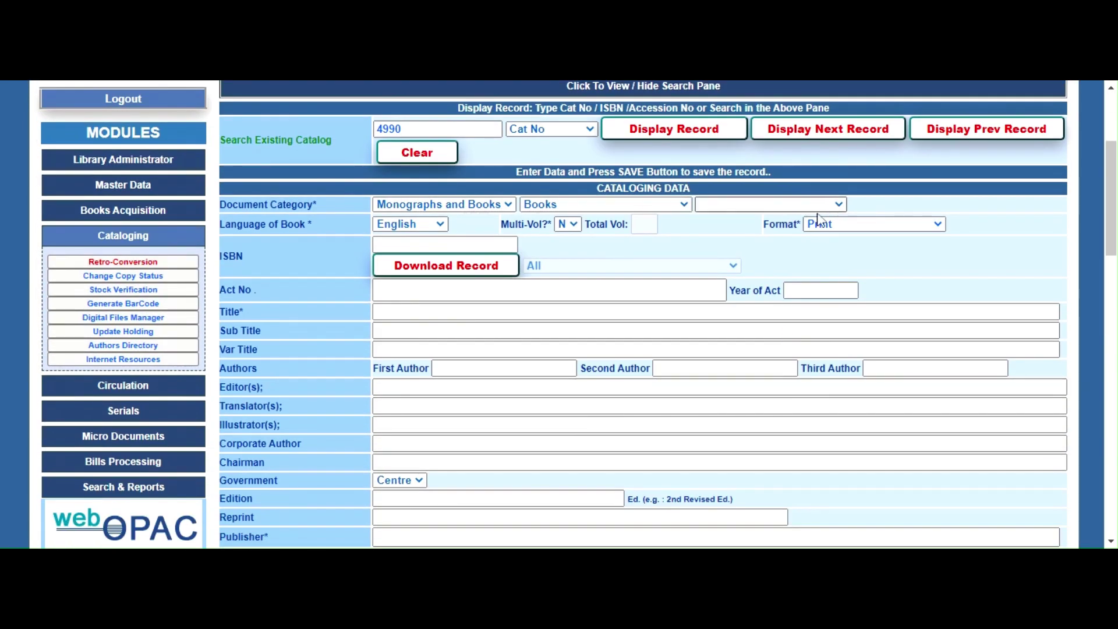
{"action": "left_click", "coordinate": [817, 220]}
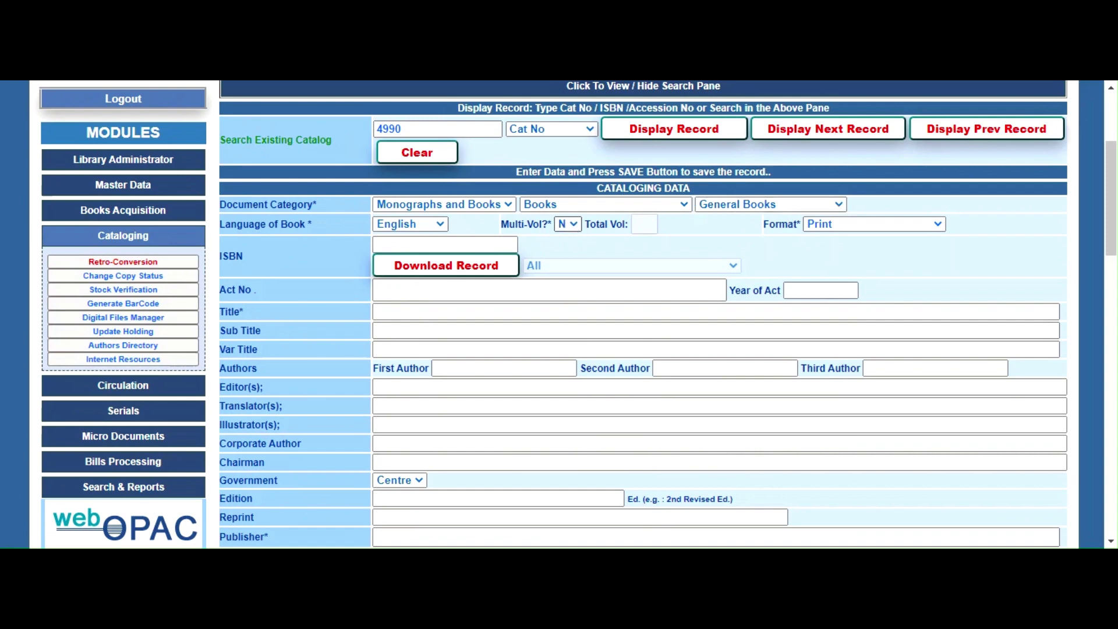
{"action": "left_click", "coordinate": [566, 244]}
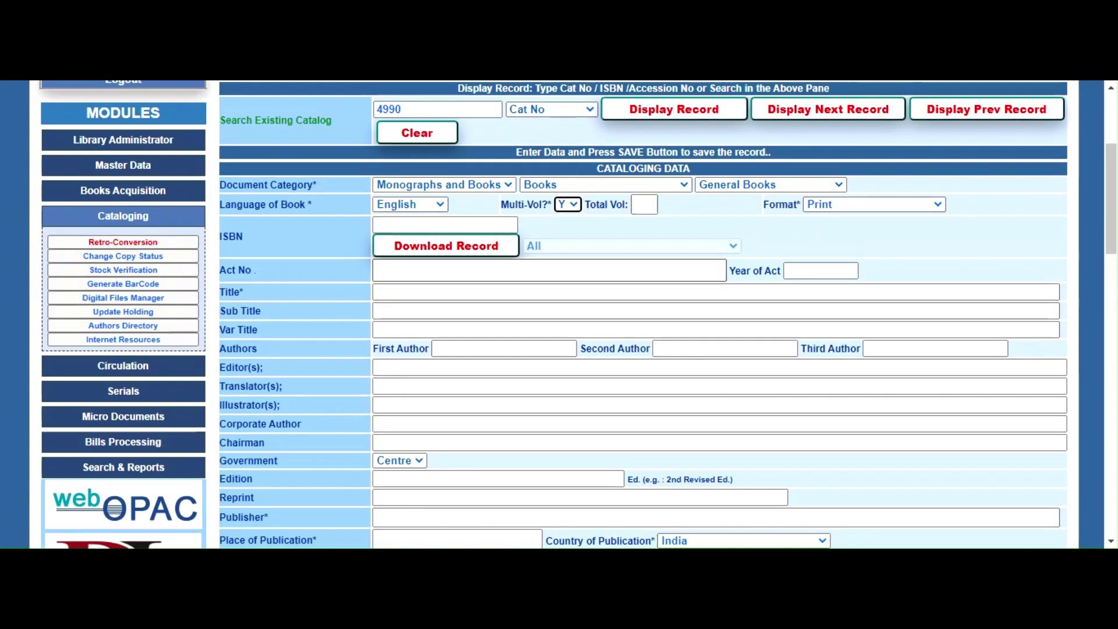
{"action": "left_click", "coordinate": [645, 226]}
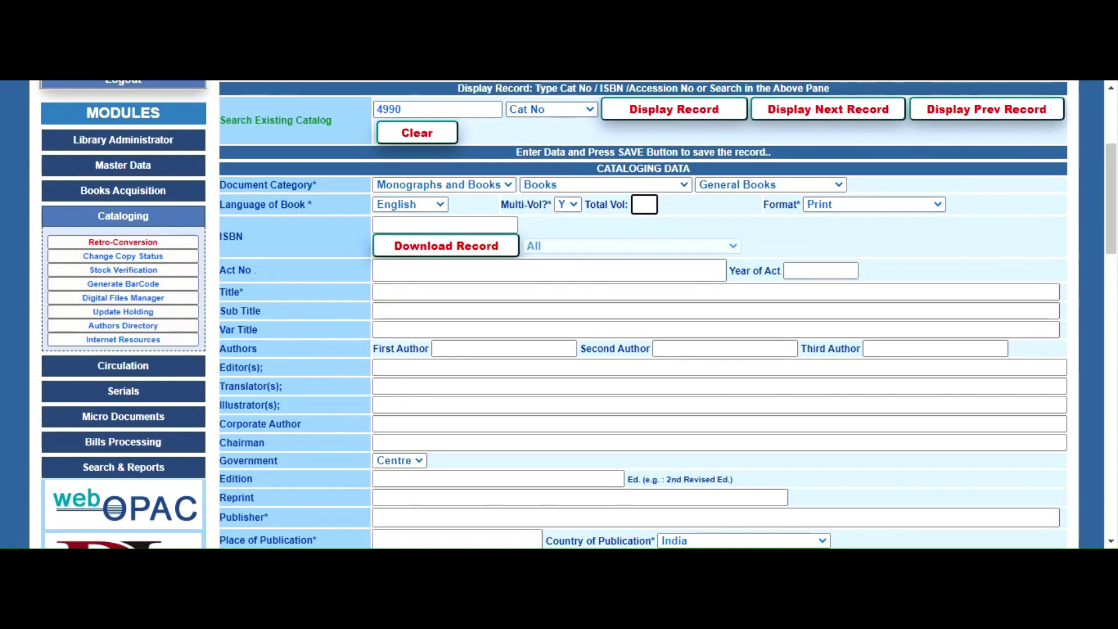
{"action": "left_click", "coordinate": [568, 205]}
{"action": "left_click", "coordinate": [567, 225]}
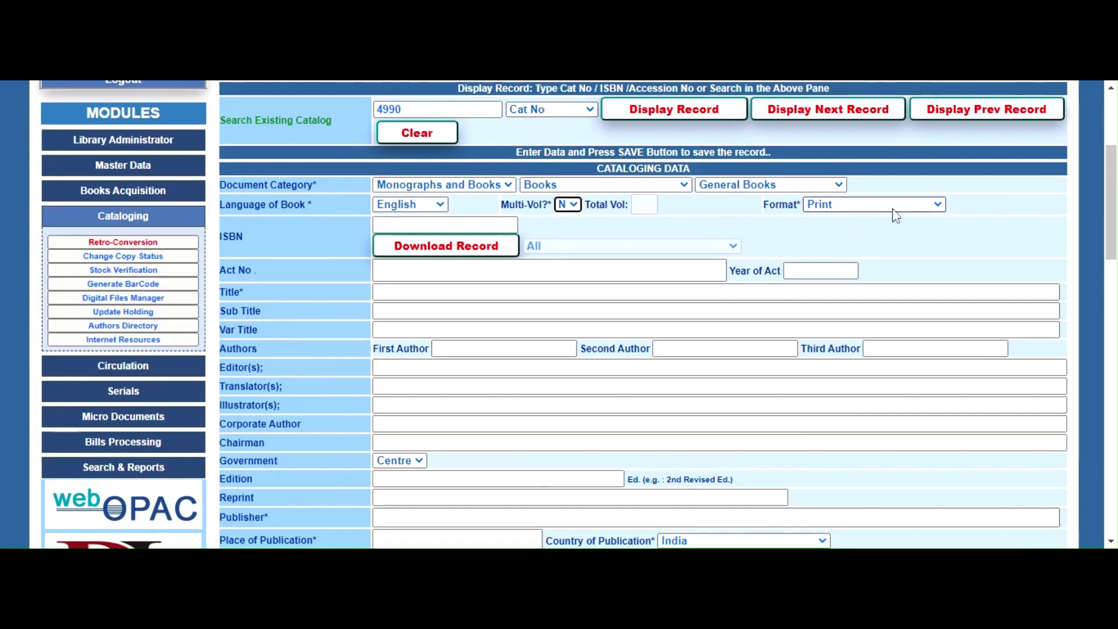
{"action": "left_click", "coordinate": [524, 291]}
Set the first author by picking the existing author matching 'hore'.
{"action": "scroll", "coordinate": [524, 292], "scroll_direction": "down", "scroll_amount": 1}
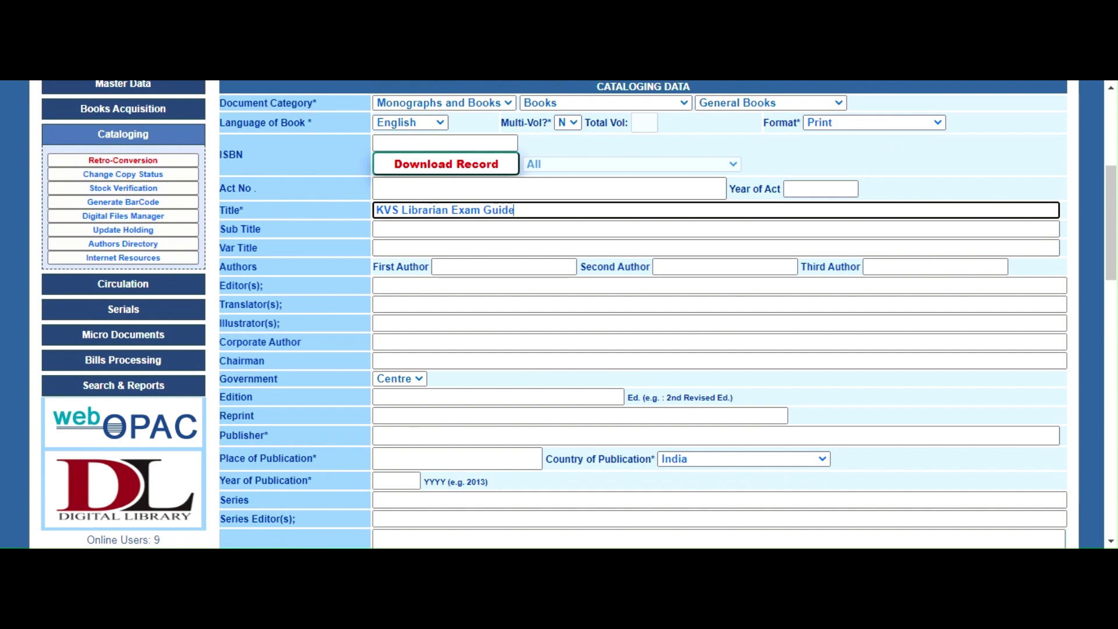
{"action": "key", "text": "Tab"}
{"action": "key", "text": "Tab"}
{"action": "key", "text": "Tab"}
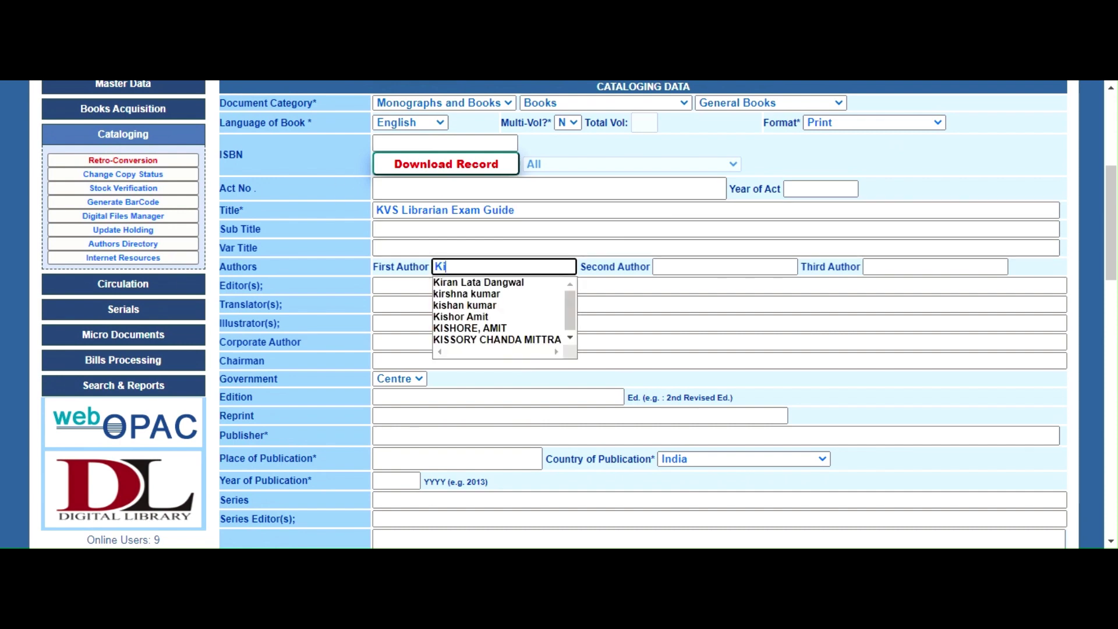
{"action": "type", "text": "hore"}
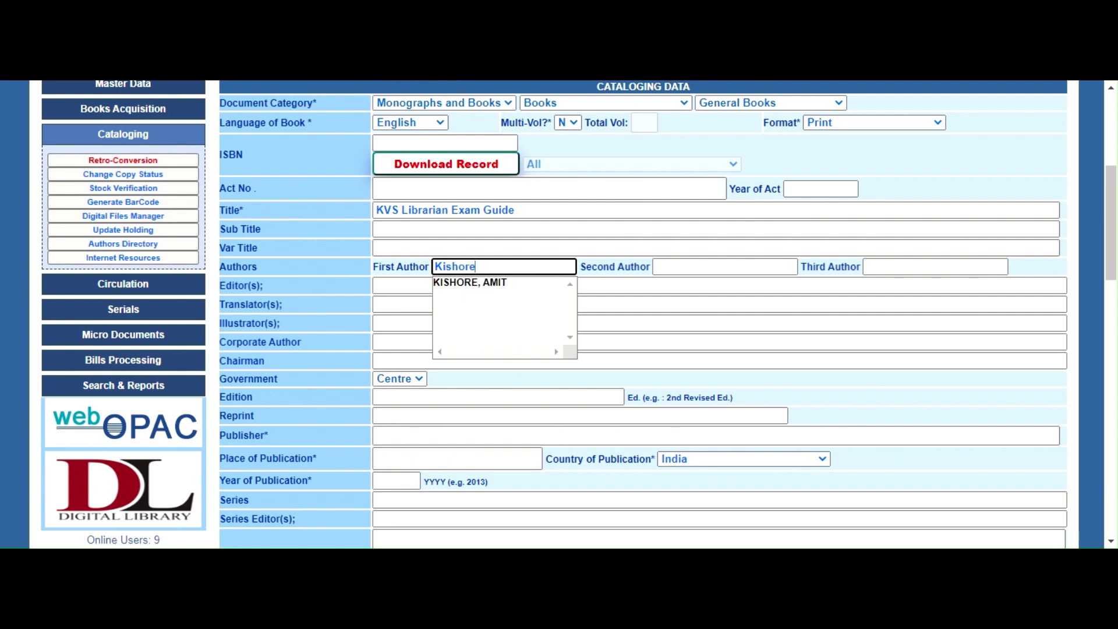
{"action": "left_click", "coordinate": [506, 285]}
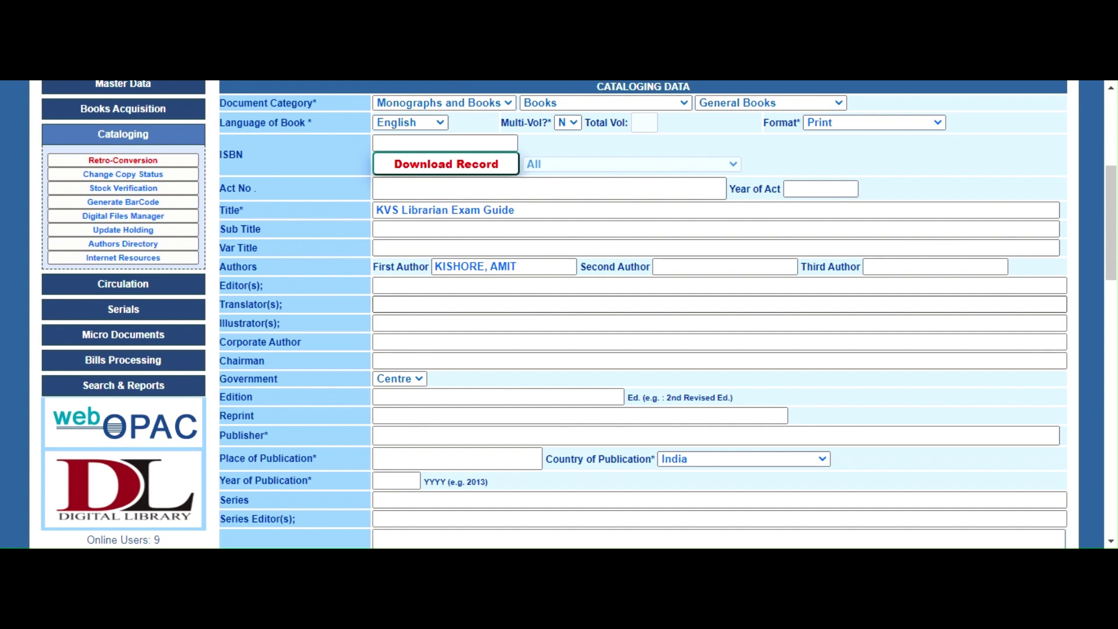
Set the publisher to Amit Publishing House from the suggestions.
{"action": "scroll", "coordinate": [643, 314], "scroll_direction": "down", "scroll_amount": 1}
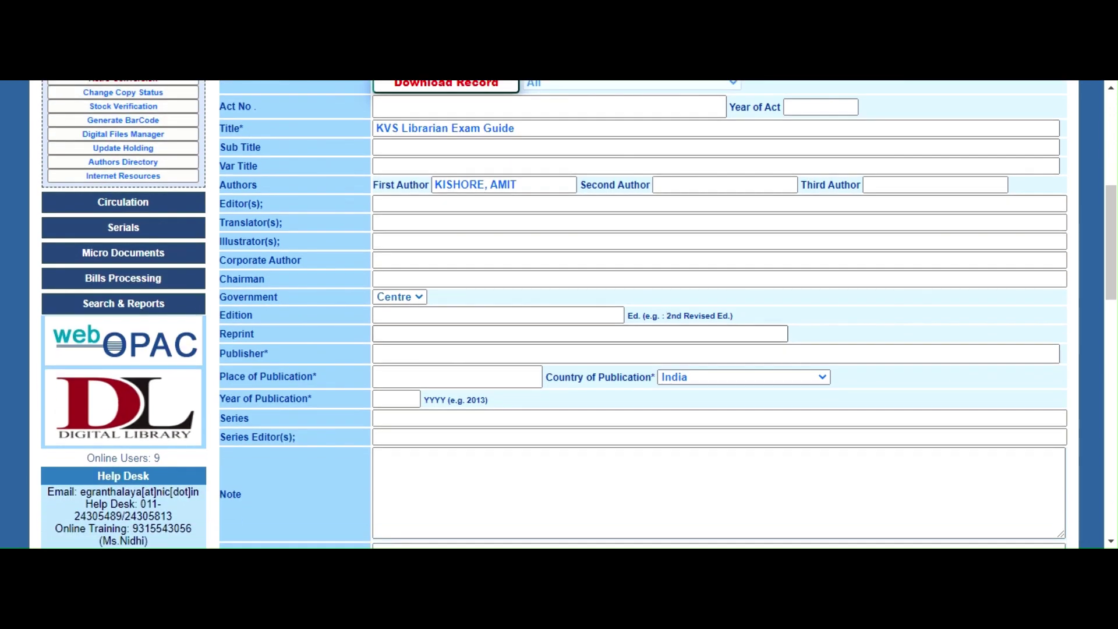
{"action": "left_click", "coordinate": [512, 354]}
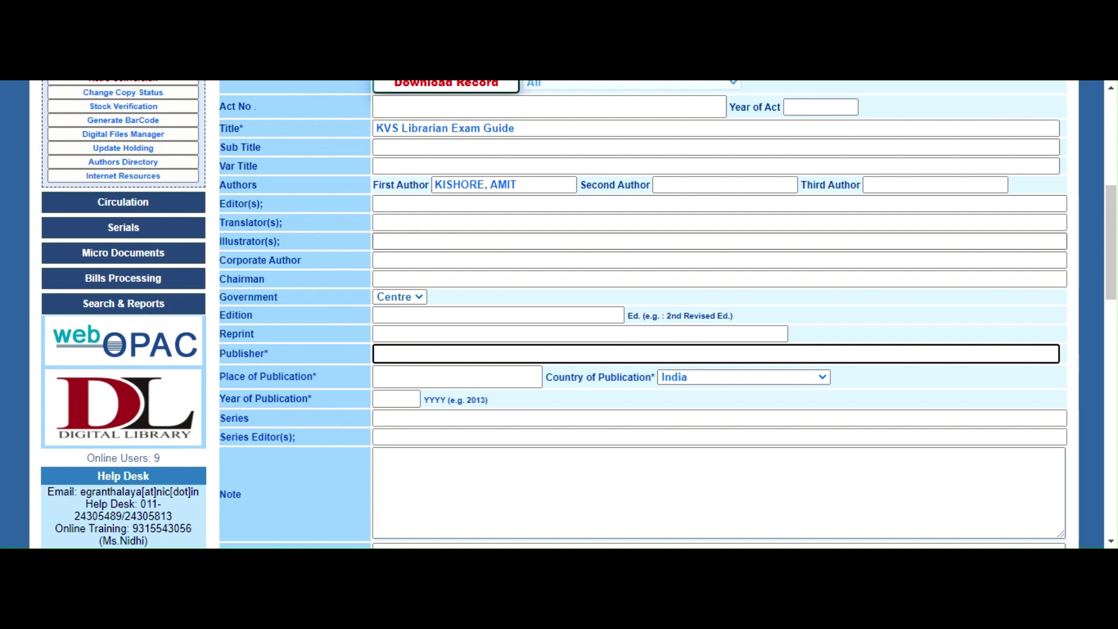
{"action": "type", "text": "Amit Kishore Pu"}
{"action": "key", "text": "BackSpace"}
{"action": "key", "text": "BackSpace"}
{"action": "key", "text": "BackSpace"}
{"action": "key", "text": "BackSpace"}
{"action": "key", "text": "BackSpace"}
{"action": "key", "text": "BackSpace"}
{"action": "key", "text": "BackSpace"}
{"action": "key", "text": "BackSpace"}
{"action": "key", "text": "BackSpace"}
{"action": "key", "text": "BackSpace"}
{"action": "key", "text": "BackSpace"}
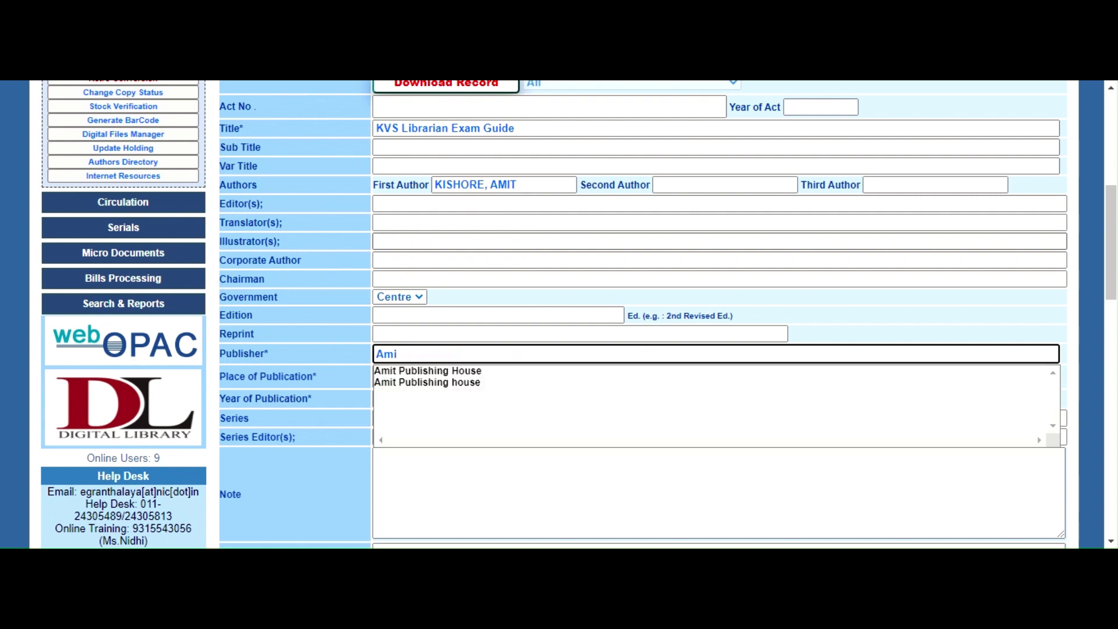
{"action": "left_click", "coordinate": [445, 371]}
Enter Patna as place of publication and 2022 as the year.
{"action": "scroll", "coordinate": [560, 314], "scroll_direction": "down", "scroll_amount": 2}
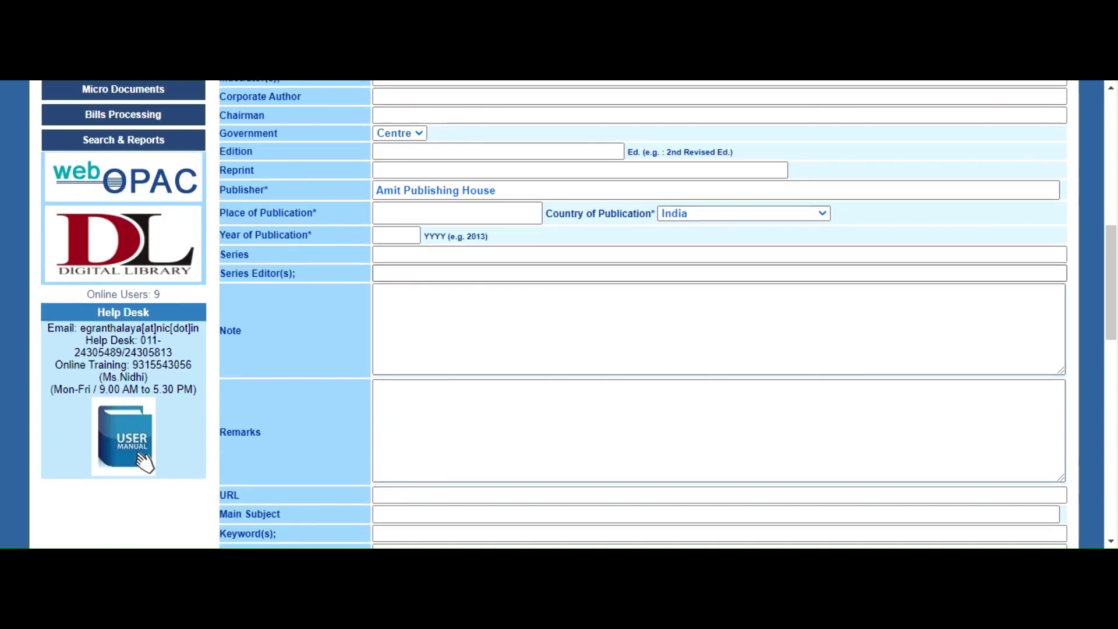
{"action": "left_click", "coordinate": [457, 213]}
{"action": "type", "text": "P"}
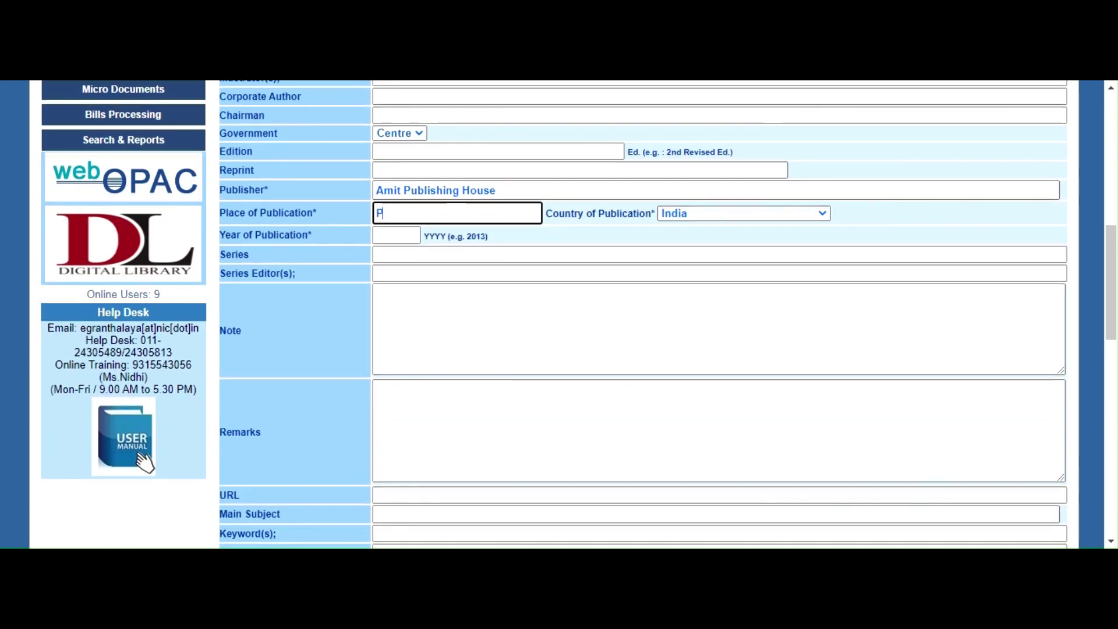
{"action": "type", "text": "atna"}
{"action": "left_click", "coordinate": [552, 255]}
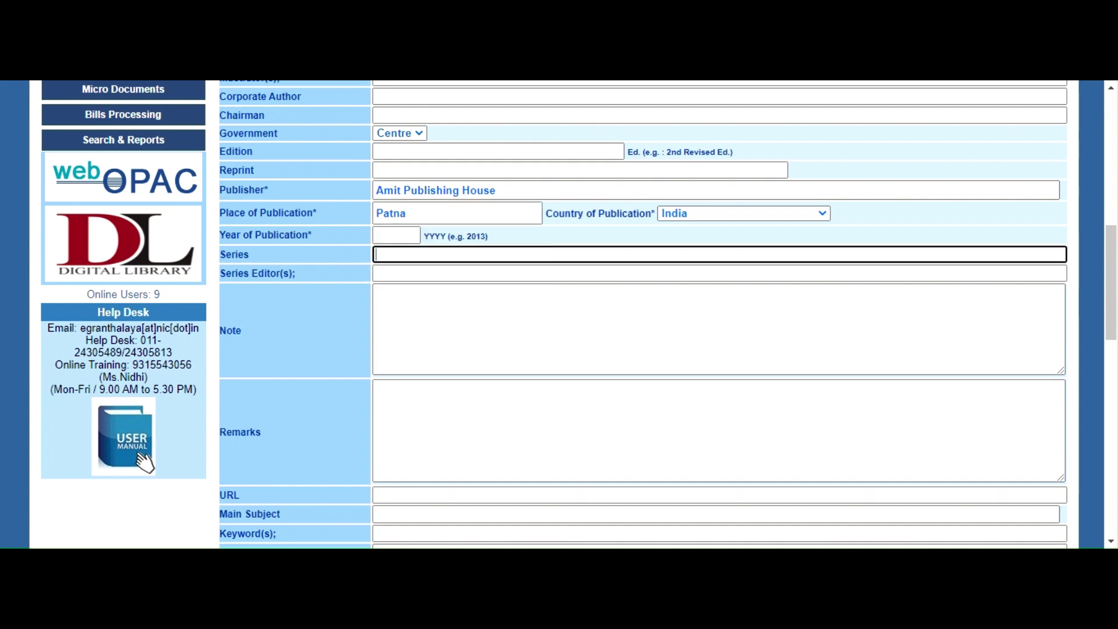
{"action": "left_click", "coordinate": [396, 236]}
{"action": "type", "text": "2"}
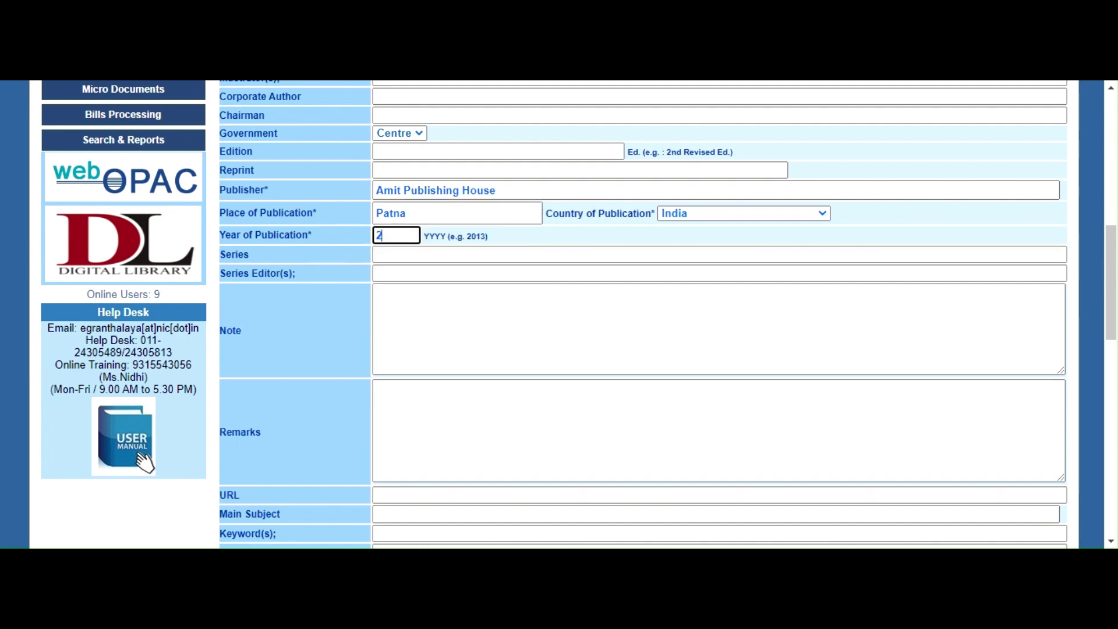
{"action": "type", "text": "2022"}
{"action": "scroll", "coordinate": [641, 315], "scroll_direction": "up", "scroll_amount": 3}
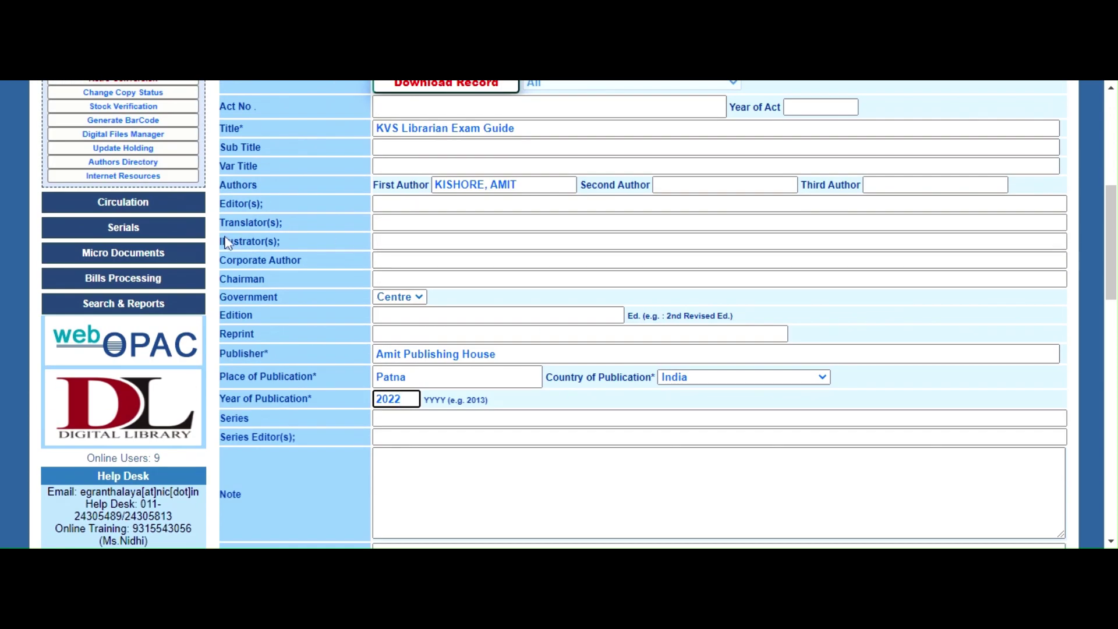
{"action": "left_click", "coordinate": [443, 241]}
{"action": "left_click", "coordinate": [442, 204]}
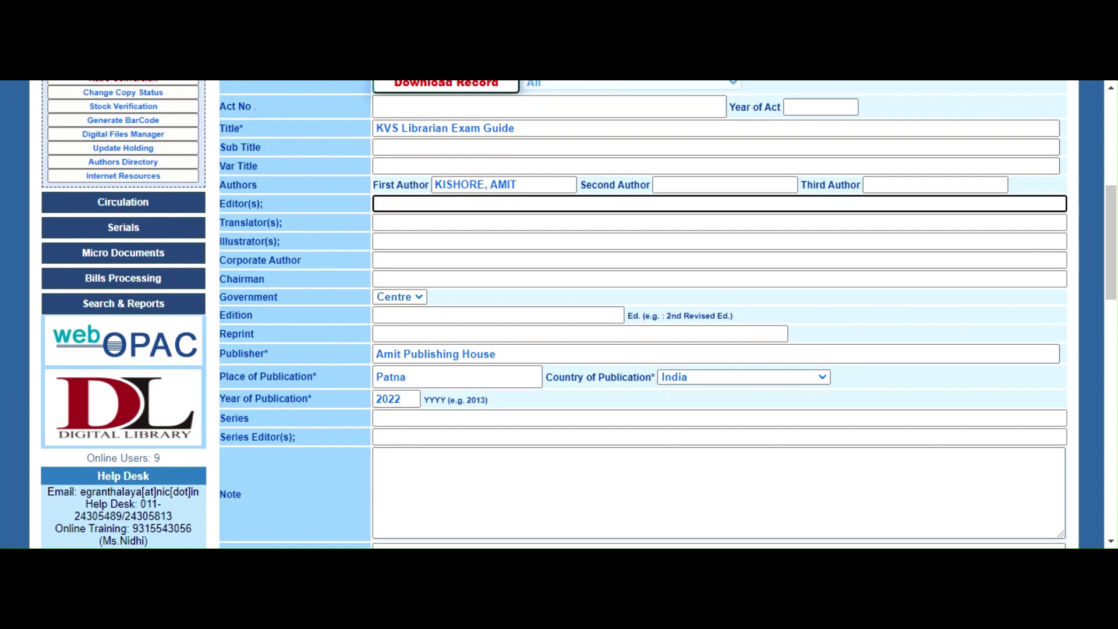
{"action": "scroll", "coordinate": [545, 286], "scroll_direction": "down", "scroll_amount": 7}
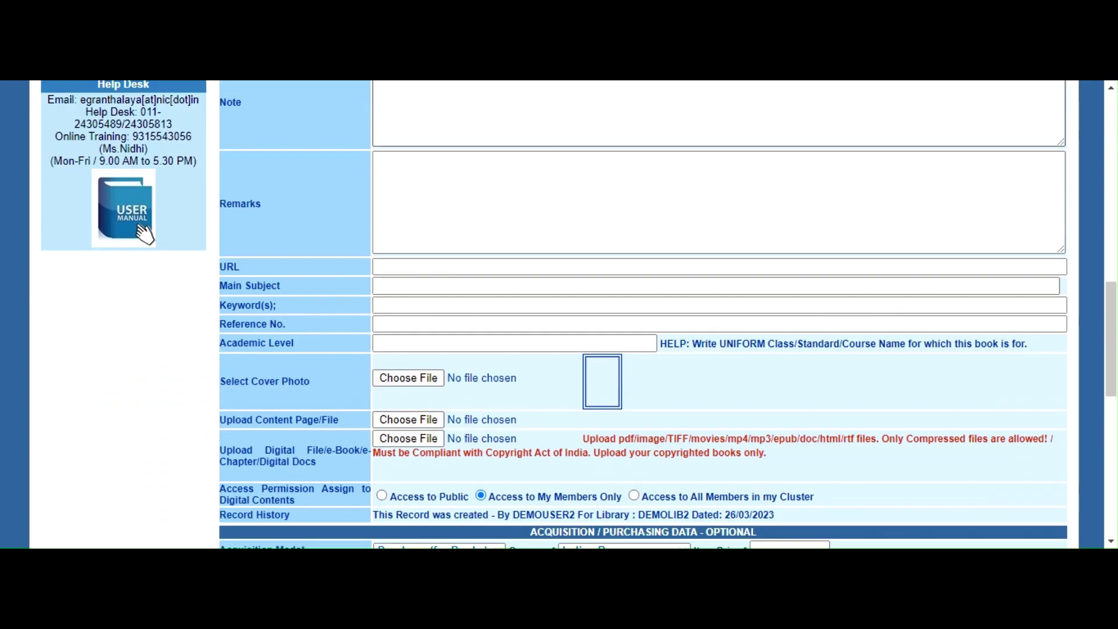
Enter an Item Price of 400 so Item Cost fills in automatically.
{"action": "scroll", "coordinate": [559, 287], "scroll_direction": "down", "scroll_amount": 2}
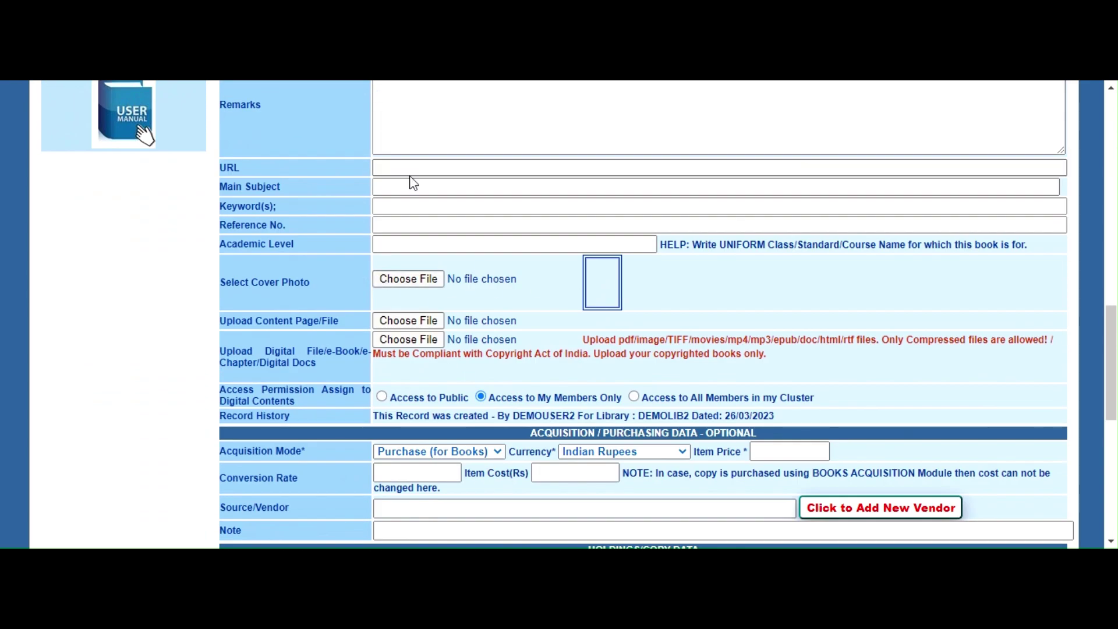
{"action": "scroll", "coordinate": [603, 266], "scroll_direction": "down", "scroll_amount": 4}
{"action": "scroll", "coordinate": [602, 272], "scroll_direction": "up", "scroll_amount": 1}
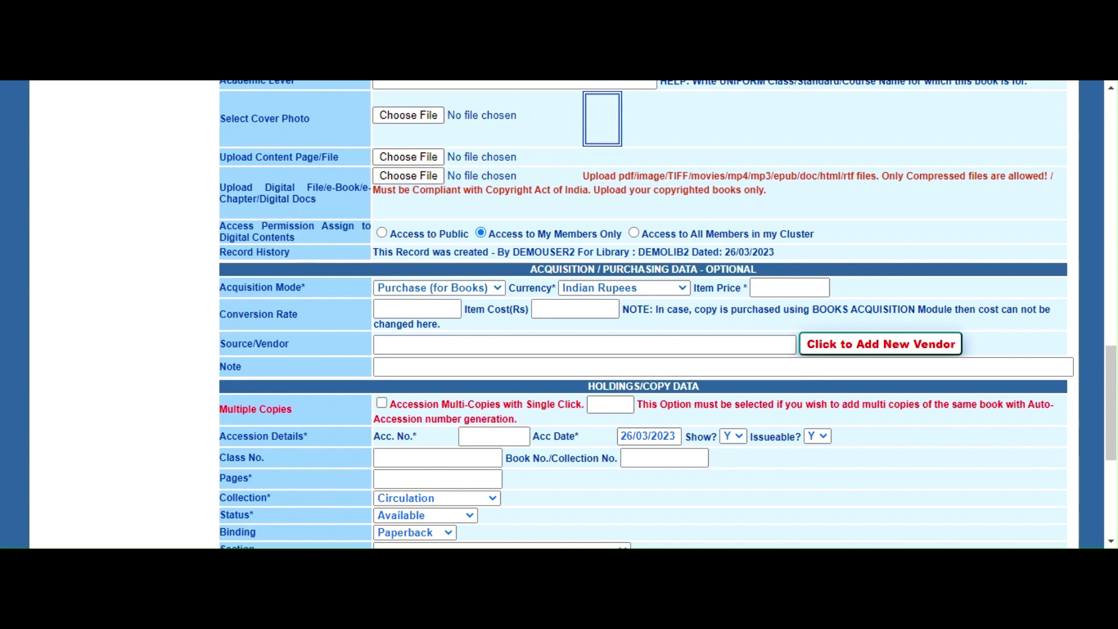
{"action": "scroll", "coordinate": [541, 257], "scroll_direction": "down", "scroll_amount": 1}
{"action": "left_click", "coordinate": [790, 206]}
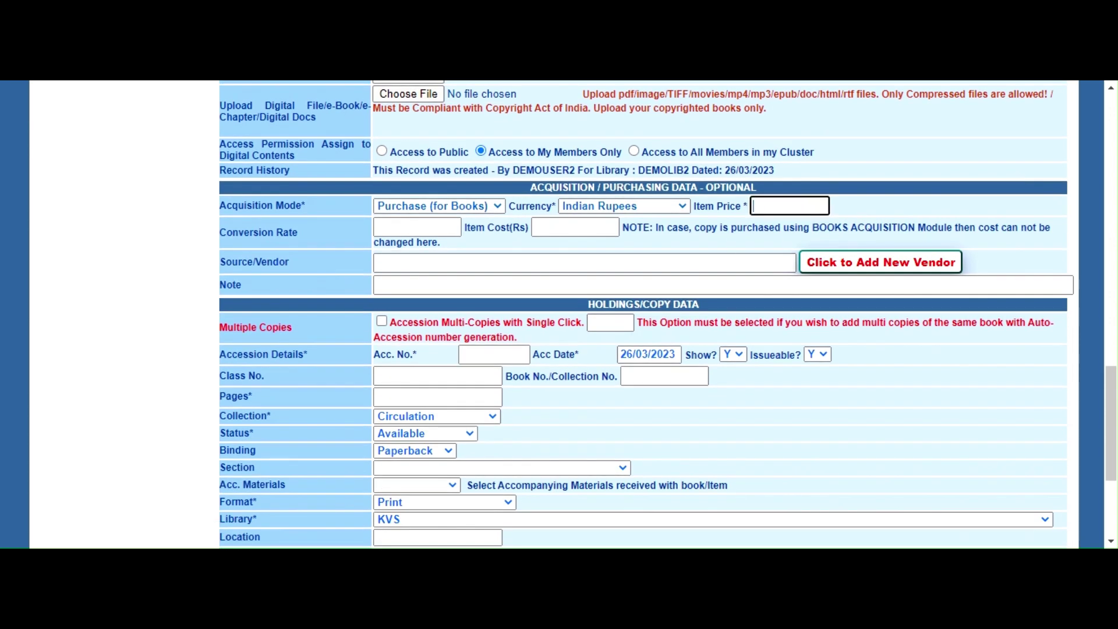
{"action": "type", "text": "400"}
{"action": "left_click", "coordinate": [907, 195]}
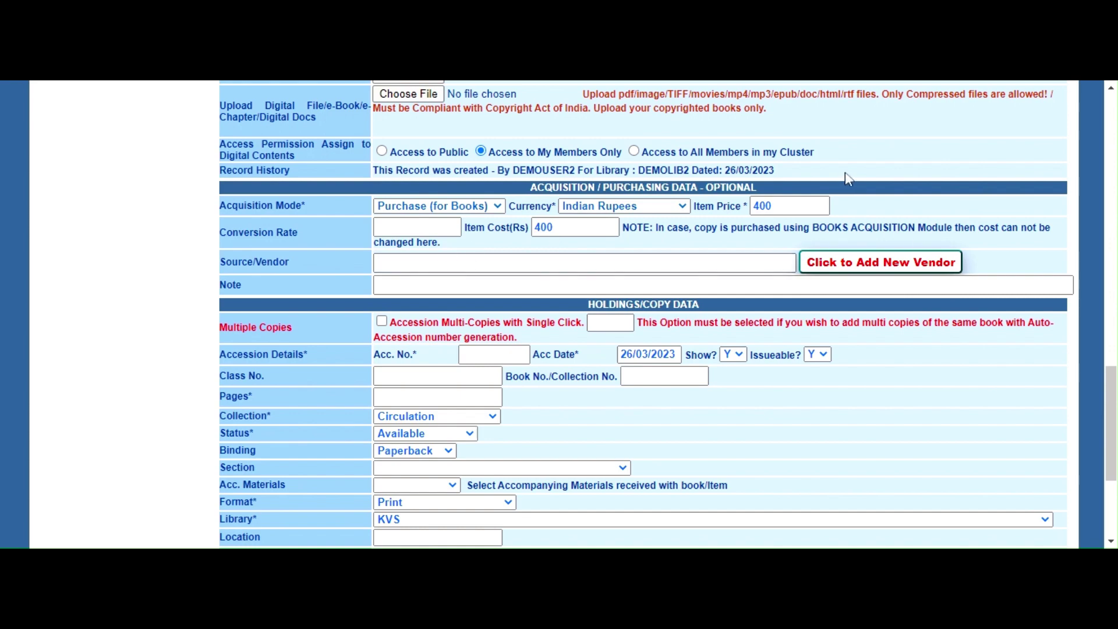
Turn on 'Accession Multi-Copies with Single Click' for the copy data.
{"action": "scroll", "coordinate": [763, 259], "scroll_direction": "up", "scroll_amount": 5}
{"action": "scroll", "coordinate": [145, 273], "scroll_direction": "up", "scroll_amount": 8}
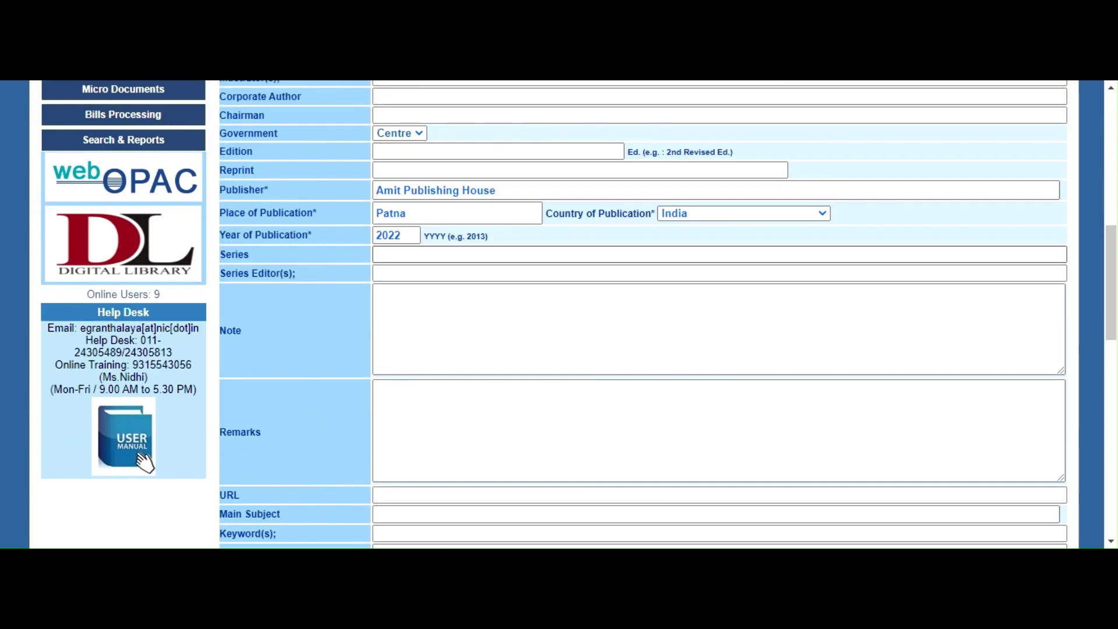
{"action": "scroll", "coordinate": [148, 273], "scroll_direction": "up", "scroll_amount": 2}
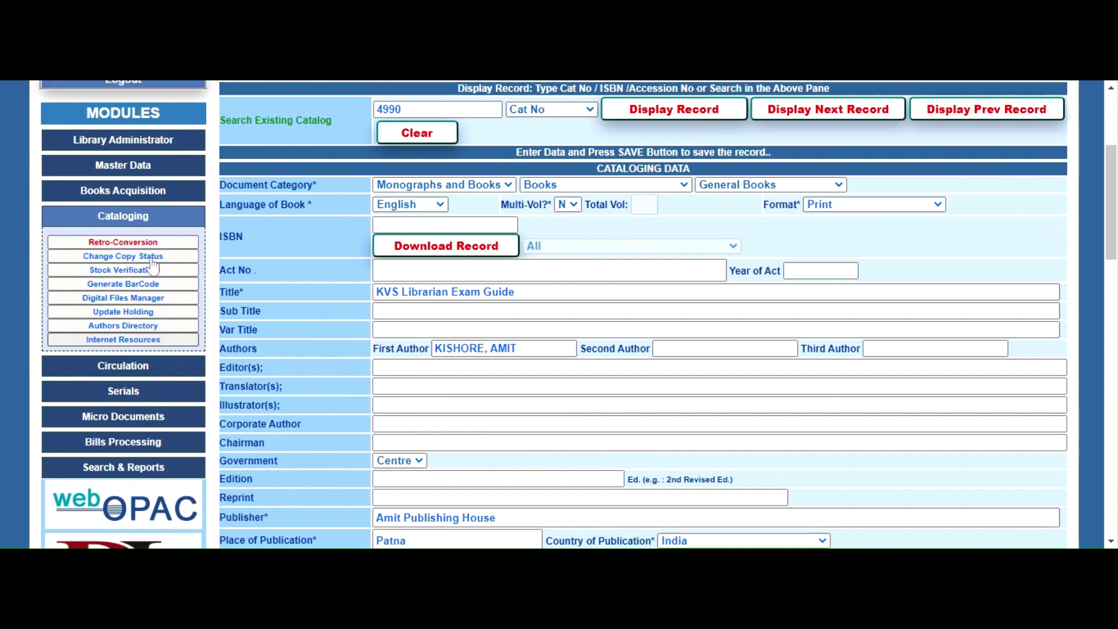
{"action": "left_click", "coordinate": [158, 193]}
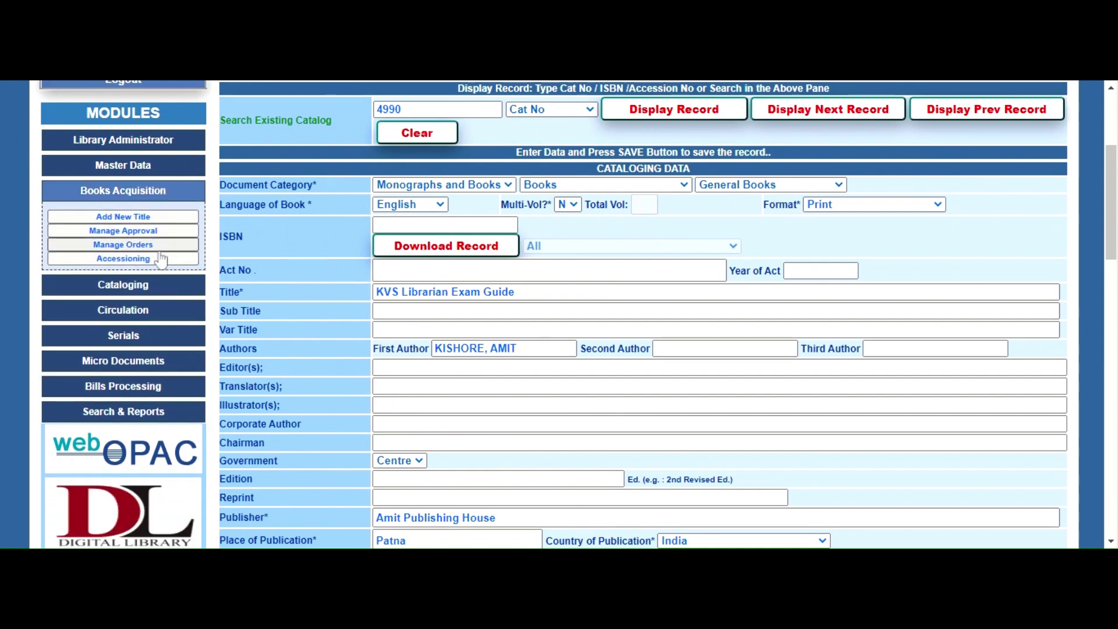
{"action": "scroll", "coordinate": [288, 262], "scroll_direction": "down", "scroll_amount": 3}
{"action": "scroll", "coordinate": [142, 224], "scroll_direction": "down", "scroll_amount": 14}
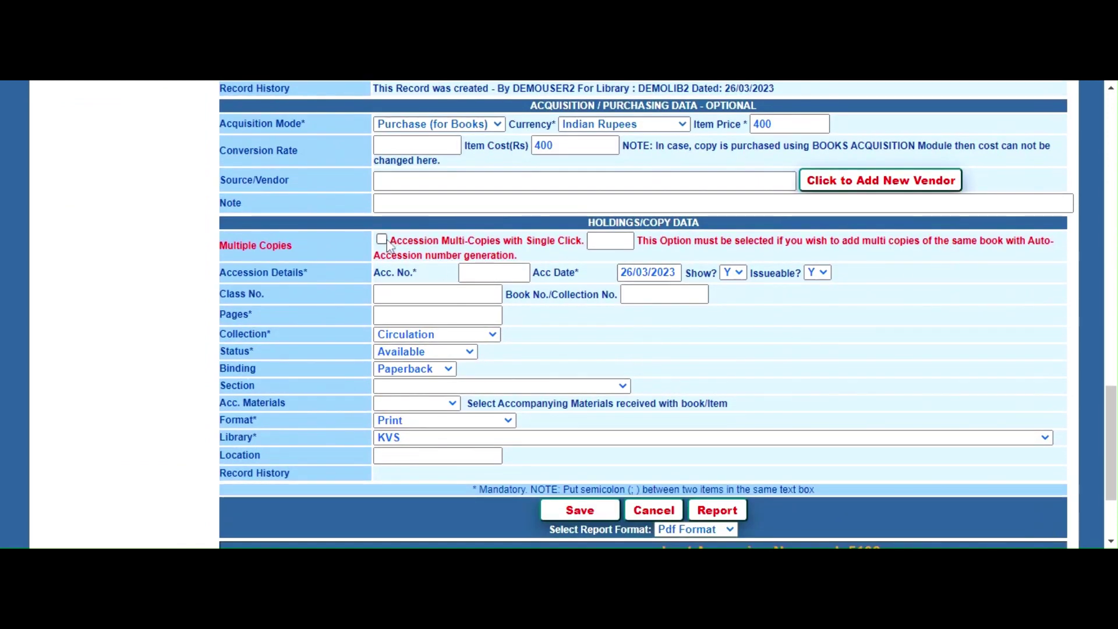
{"action": "left_click", "coordinate": [494, 272]}
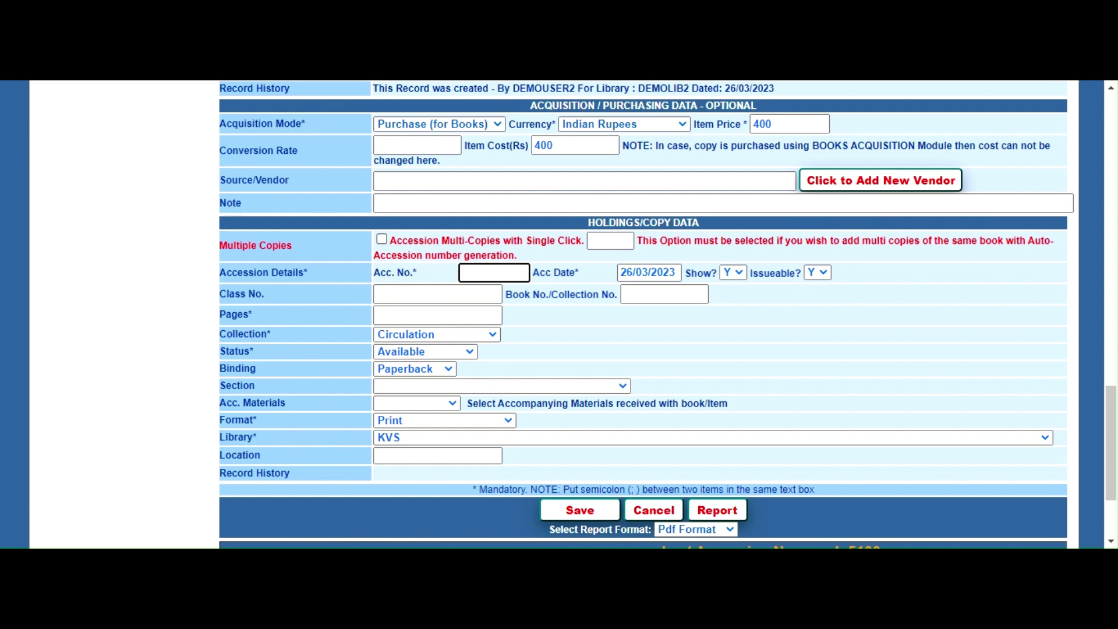
{"action": "left_click", "coordinate": [381, 239]}
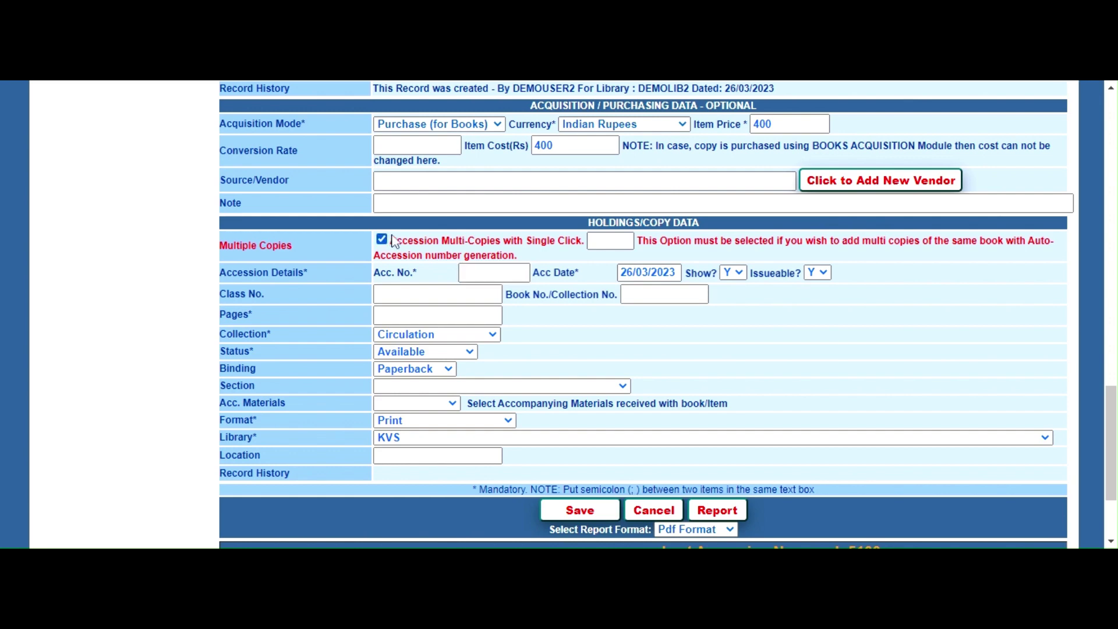
Set the number of copies to 5.
{"action": "scroll", "coordinate": [588, 355], "scroll_direction": "down", "scroll_amount": 10}
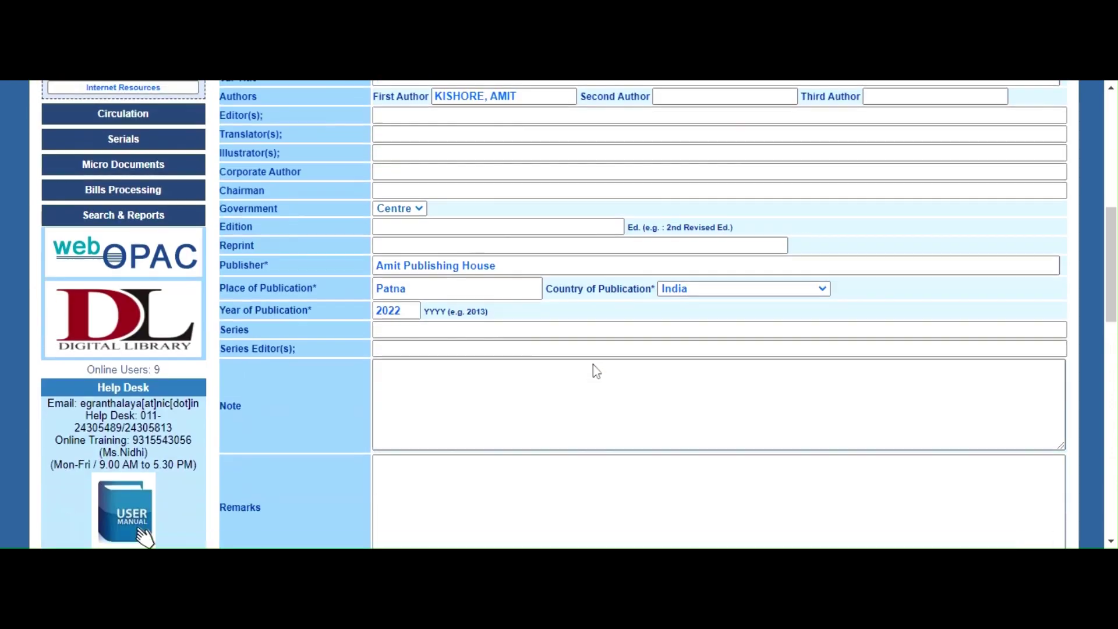
{"action": "scroll", "coordinate": [596, 371], "scroll_direction": "down", "scroll_amount": 12}
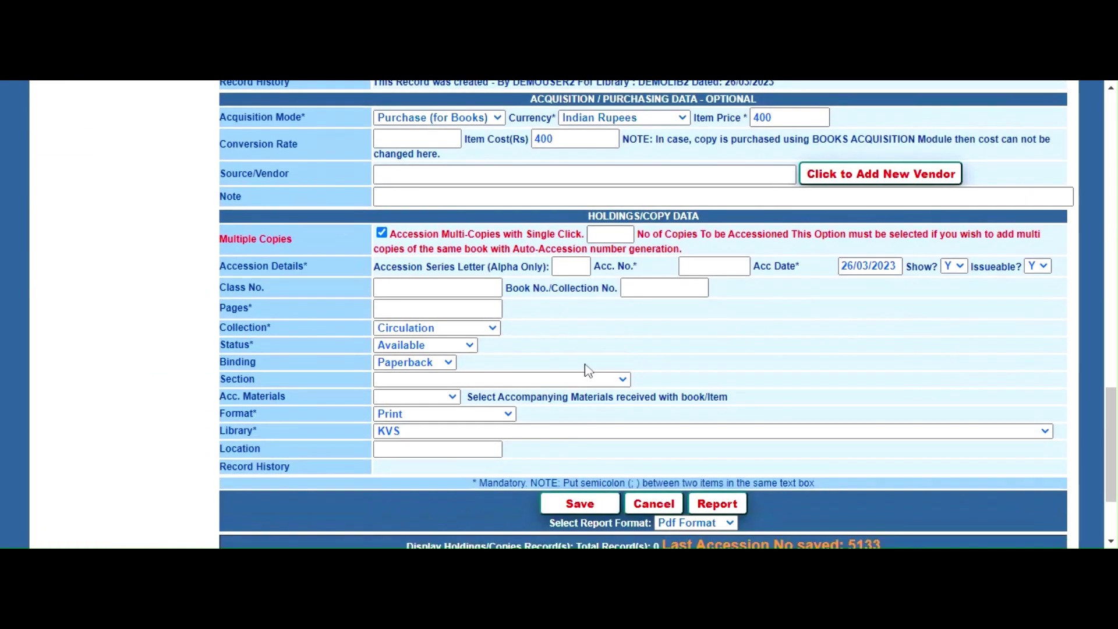
{"action": "left_click", "coordinate": [610, 233]}
{"action": "left_click", "coordinate": [724, 350]}
{"action": "left_click", "coordinate": [437, 308]}
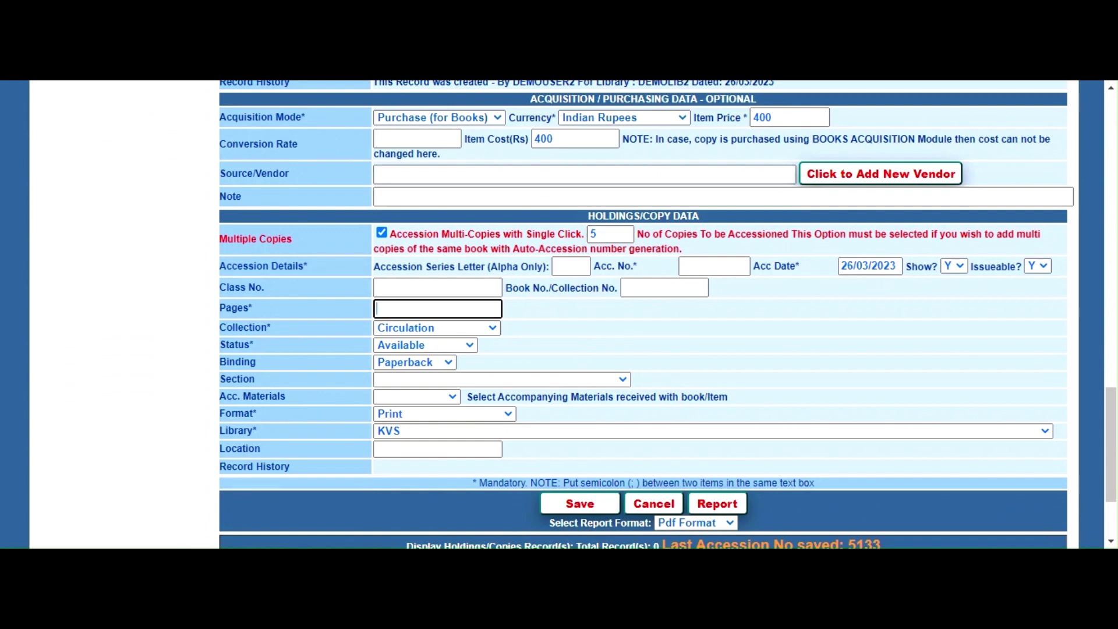
Enter starting accession 5223 and 300 pages, then save the book record.
{"action": "left_click", "coordinate": [714, 266]}
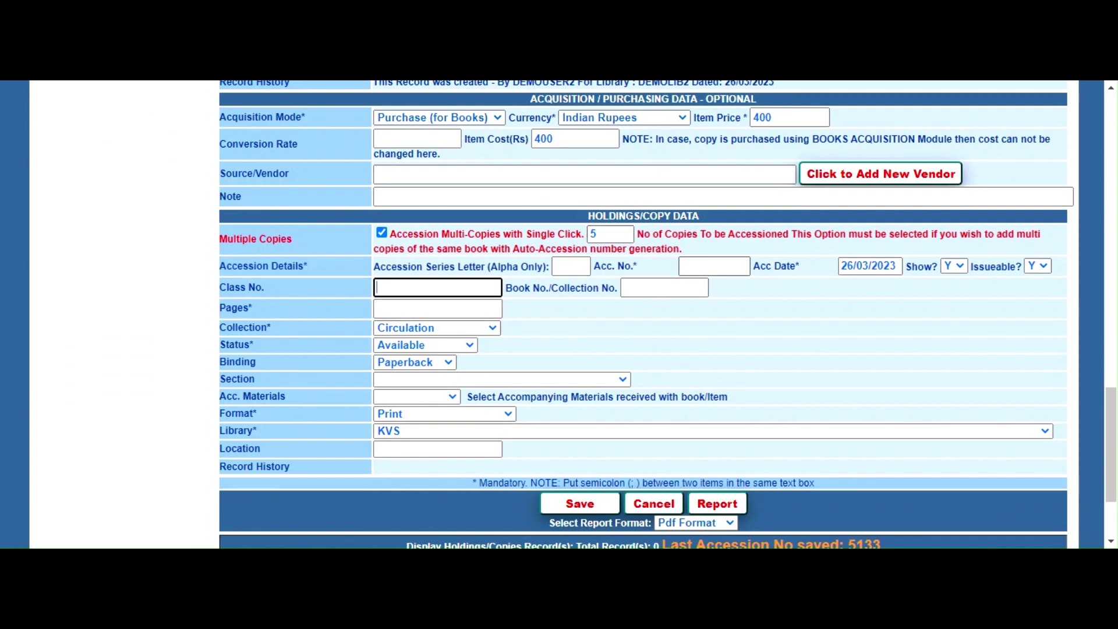
{"action": "type", "text": "5223"}
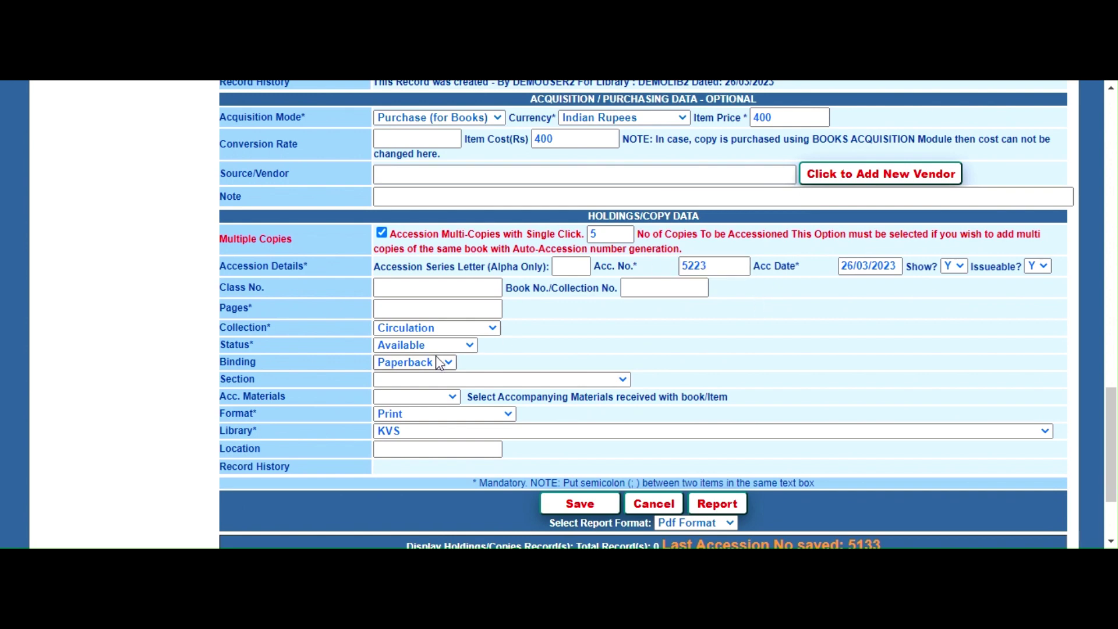
{"action": "left_click", "coordinate": [437, 309]}
{"action": "type", "text": "3"}
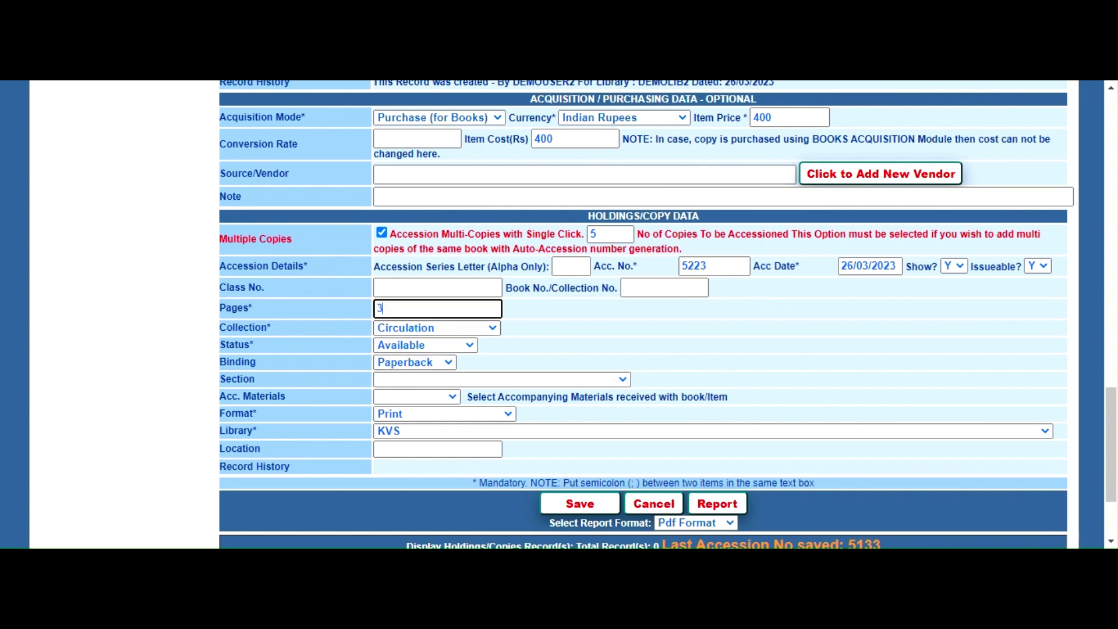
{"action": "type", "text": "00"}
{"action": "scroll", "coordinate": [792, 407], "scroll_direction": "down", "scroll_amount": 3}
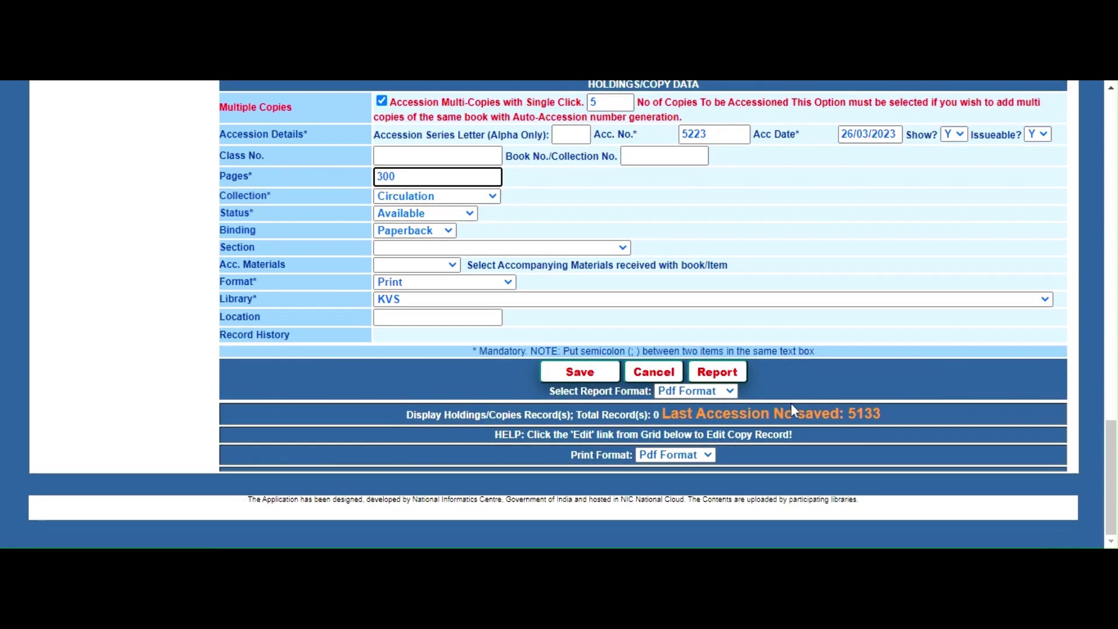
{"action": "scroll", "coordinate": [775, 398], "scroll_direction": "up", "scroll_amount": 2}
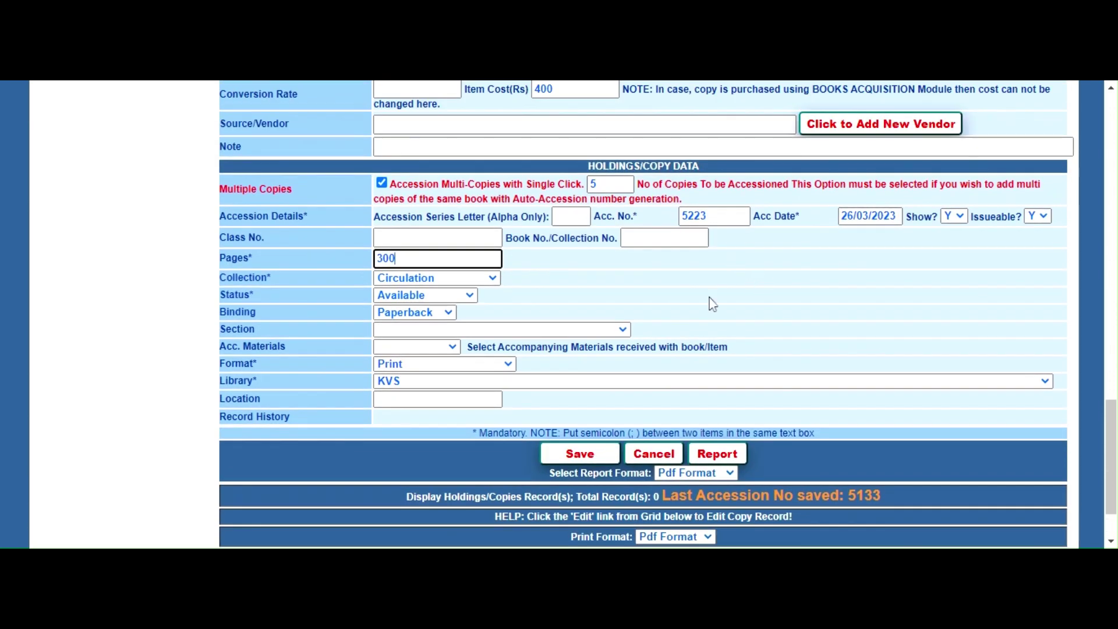
{"action": "left_click", "coordinate": [583, 458]}
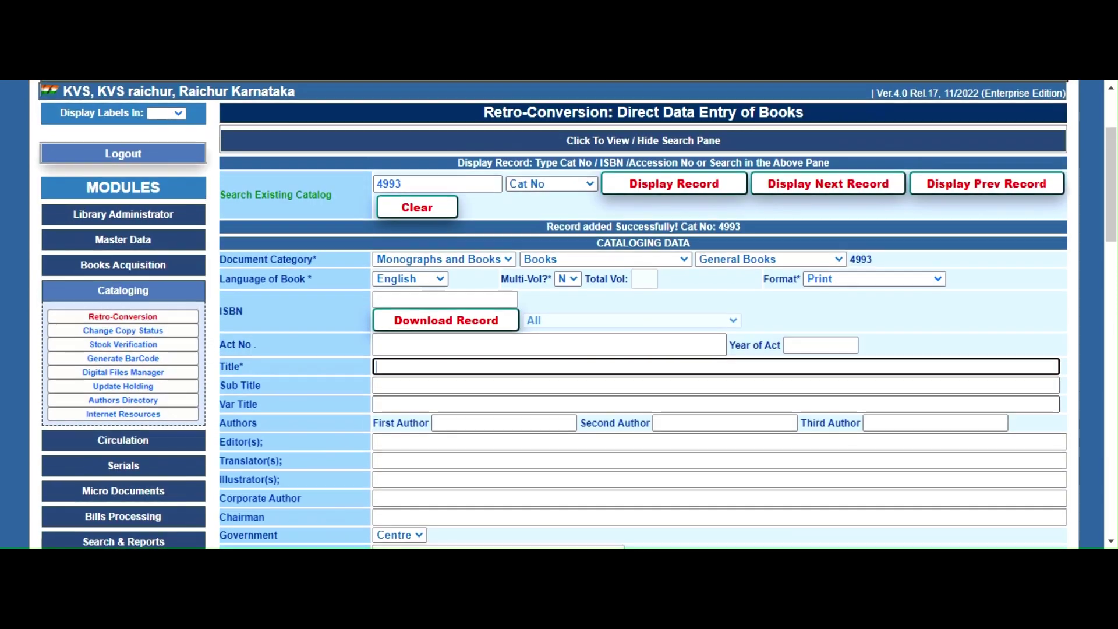
{"action": "scroll", "coordinate": [661, 189], "scroll_direction": "up", "scroll_amount": 1}
Redisplay record 4993 and scroll to its holdings showing copies 5223–5227.
{"action": "left_click", "coordinate": [661, 187]}
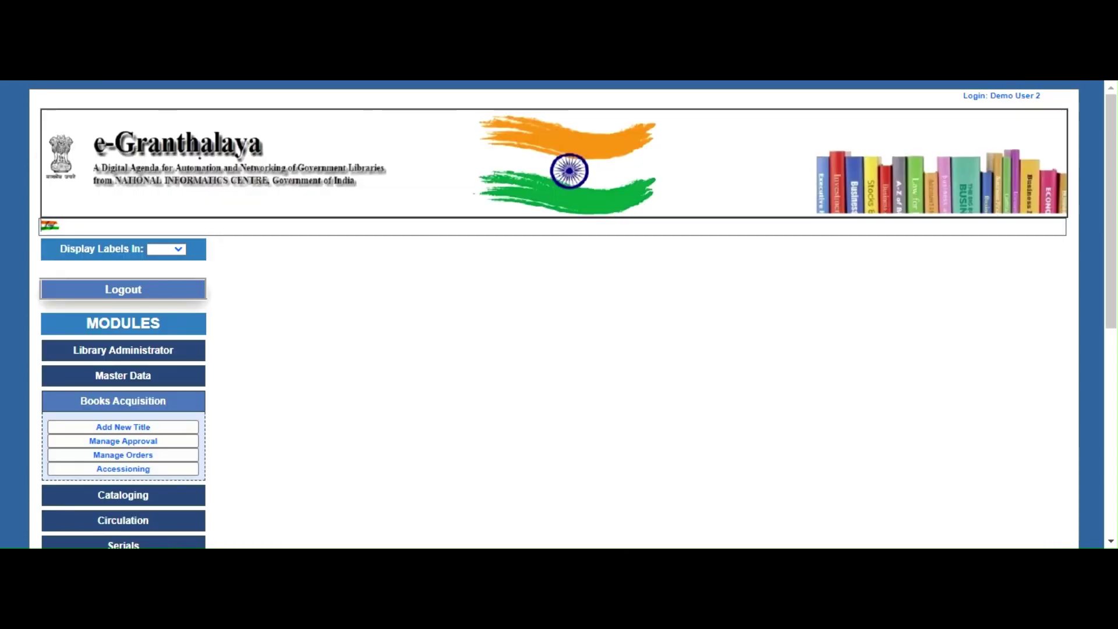
{"action": "scroll", "coordinate": [643, 315], "scroll_direction": "down", "scroll_amount": 20}
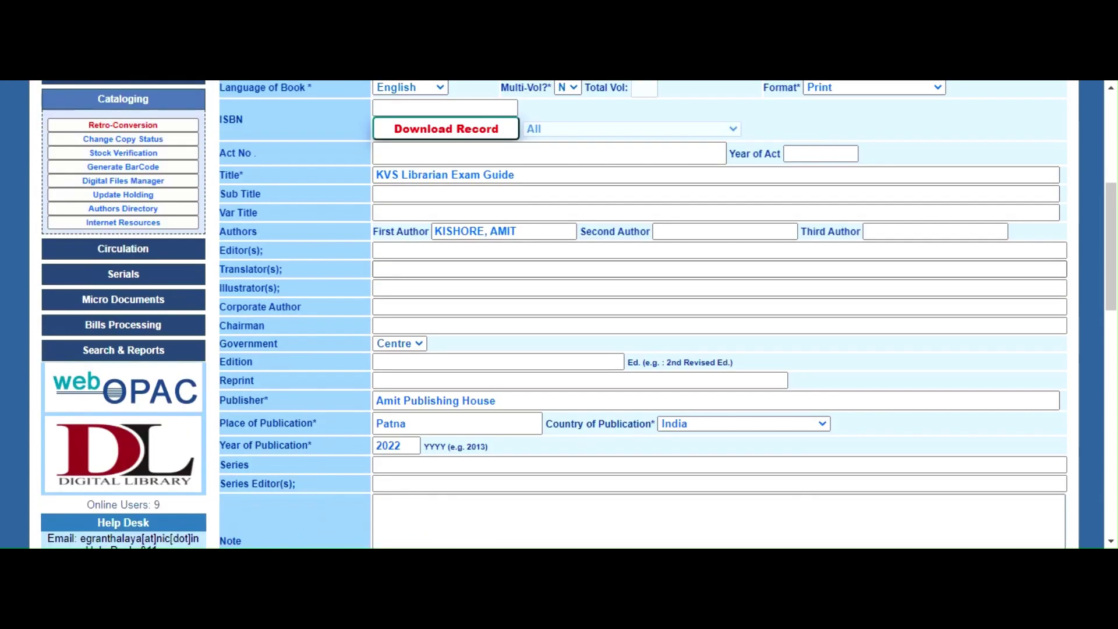
{"action": "scroll", "coordinate": [641, 393], "scroll_direction": "down", "scroll_amount": 3}
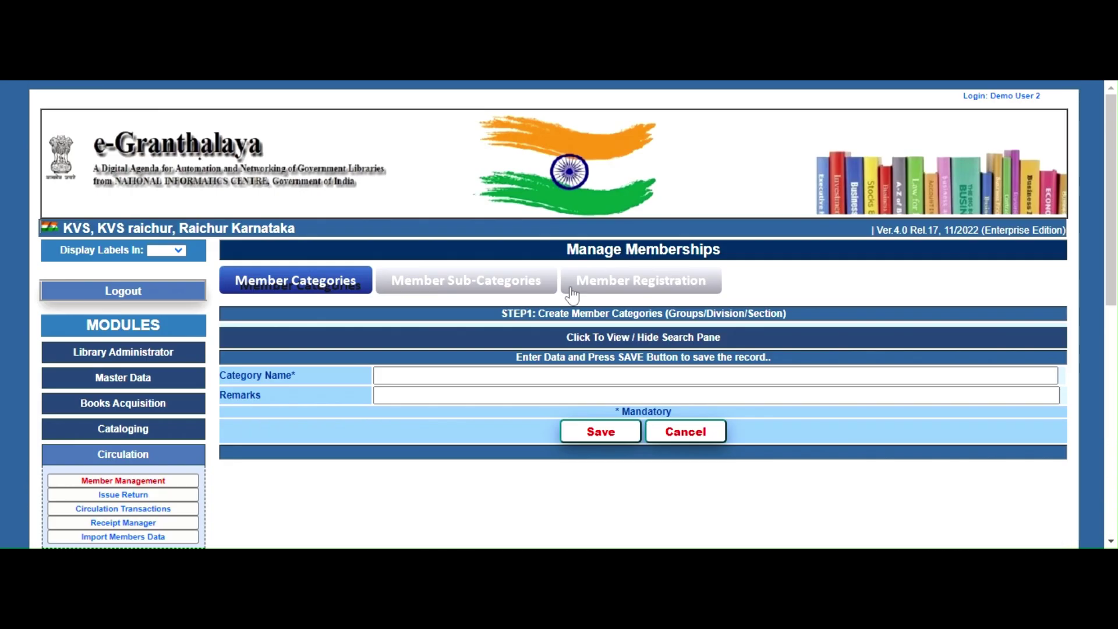
Open Member Registration and fill in the new member's number and full name.
{"action": "left_click", "coordinate": [640, 242]}
{"action": "scroll", "coordinate": [669, 349], "scroll_direction": "down", "scroll_amount": 3}
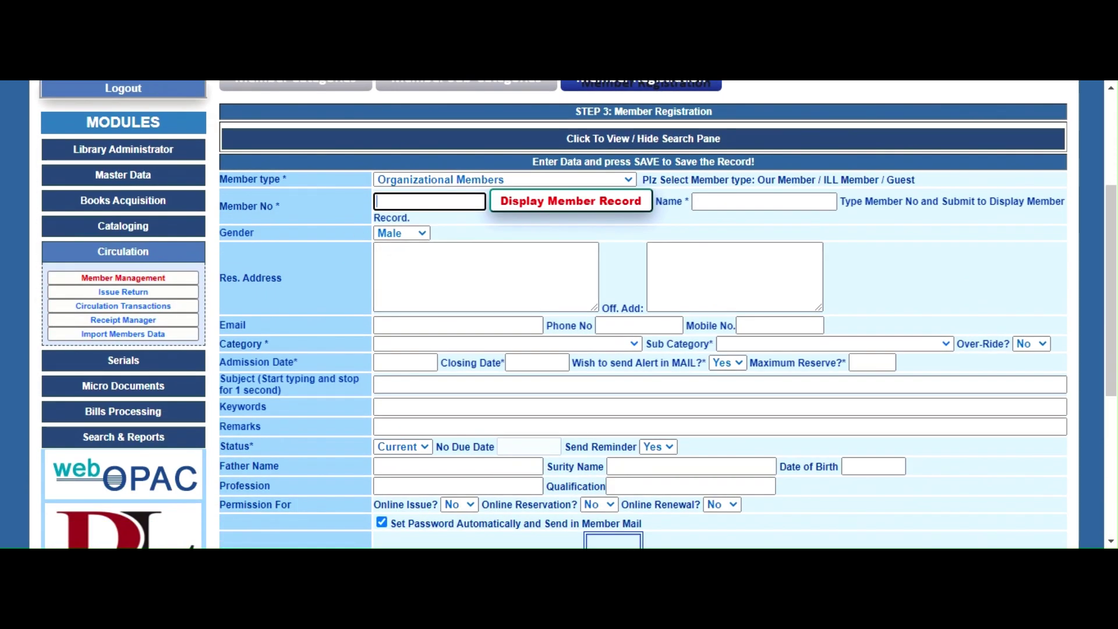
{"action": "type", "text": "2345"}
{"action": "left_click", "coordinate": [751, 202]}
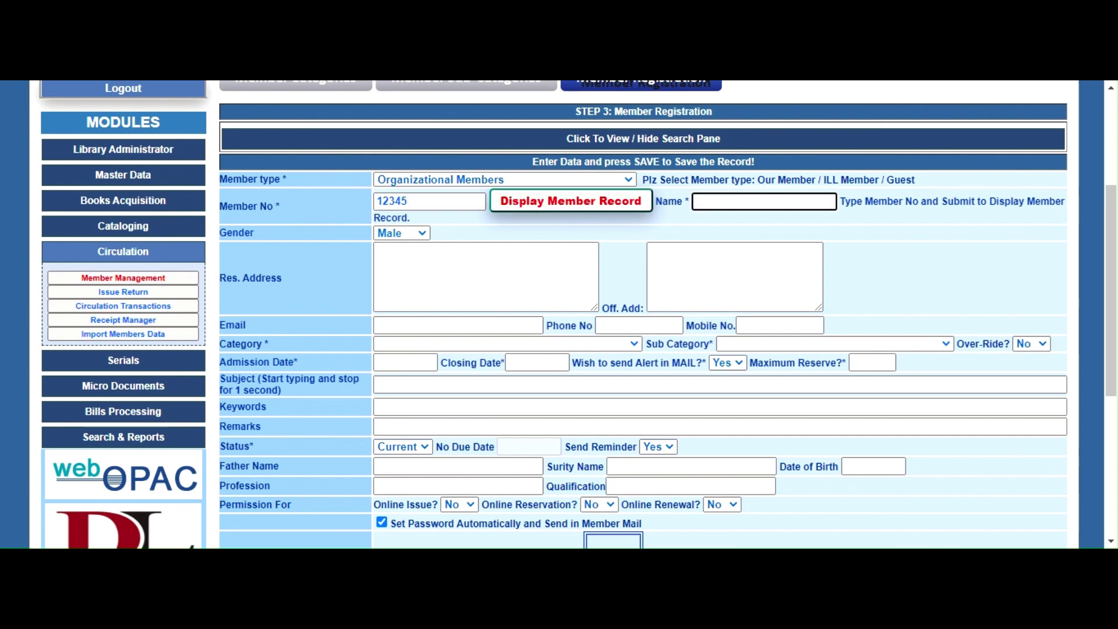
{"action": "type", "text": "D K Verma"}
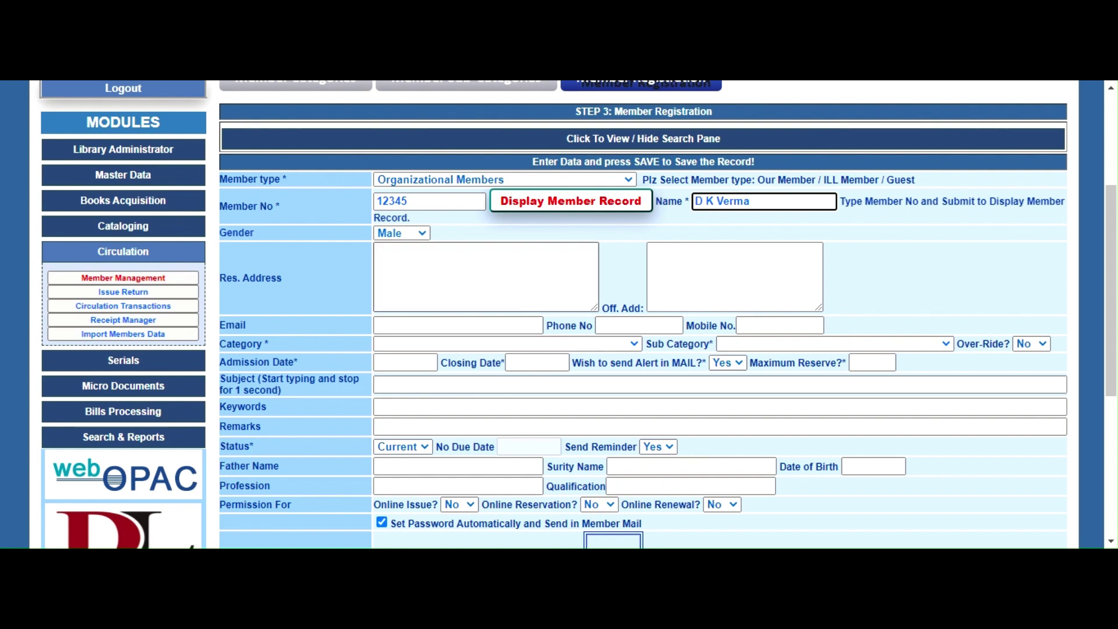
Set the member Category to LIBRARIAN and Sub Category to ADMIN.
{"action": "scroll", "coordinate": [643, 314], "scroll_direction": "down", "scroll_amount": 1}
{"action": "scroll", "coordinate": [643, 315], "scroll_direction": "down", "scroll_amount": 3}
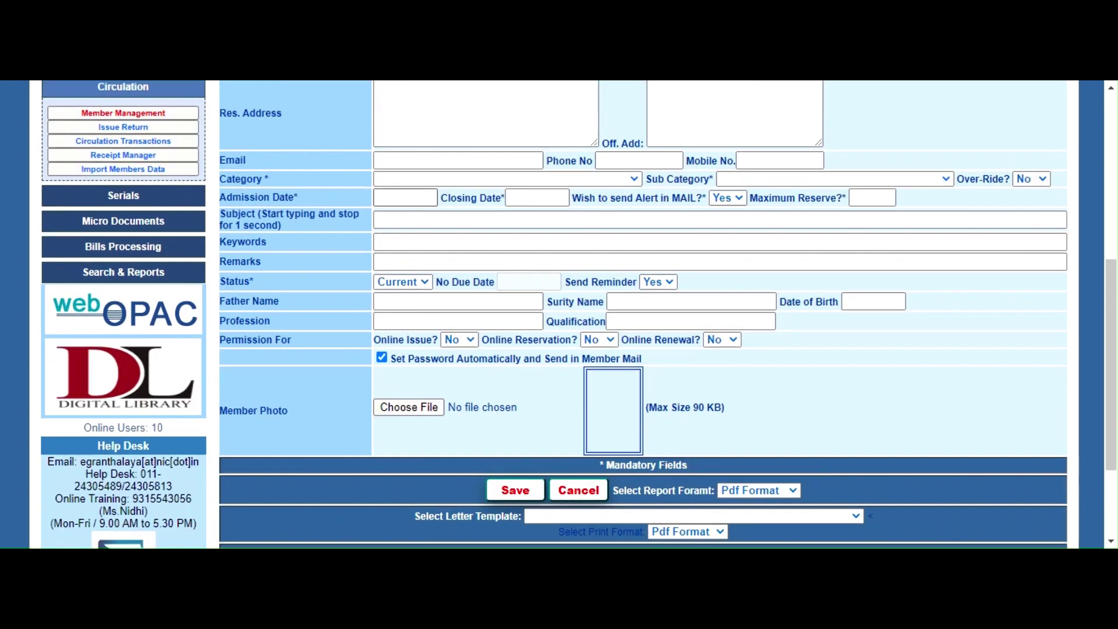
{"action": "left_click", "coordinate": [637, 178]}
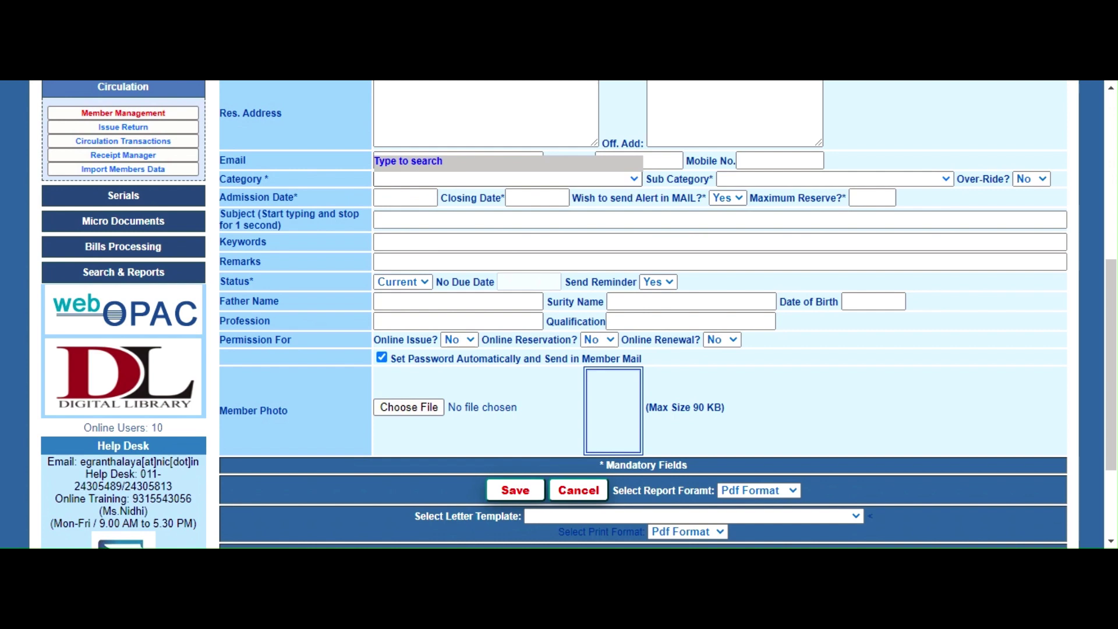
{"action": "key", "text": "Return"}
{"action": "left_click", "coordinate": [834, 177]}
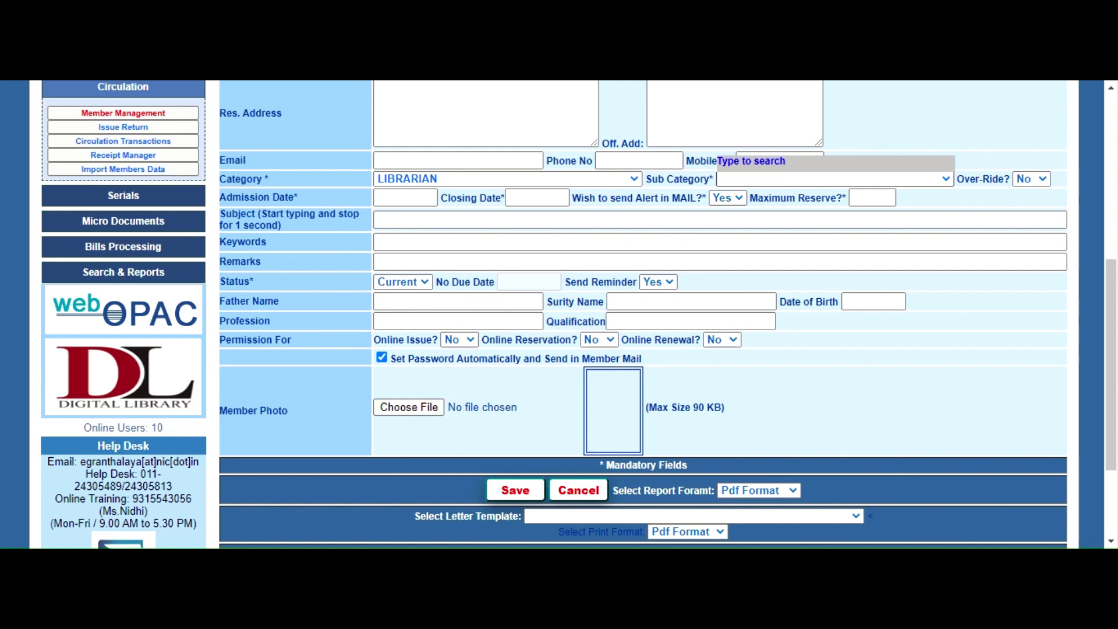
{"action": "left_click", "coordinate": [846, 294]}
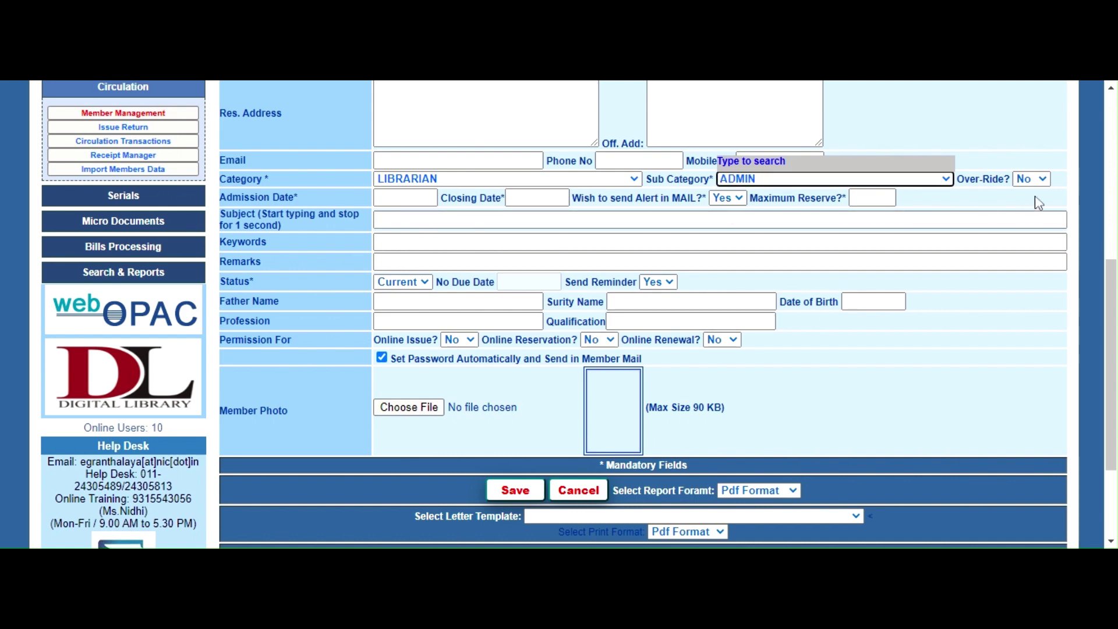
Set the membership closing date to 27 March 2023.
{"action": "left_click", "coordinate": [536, 198]}
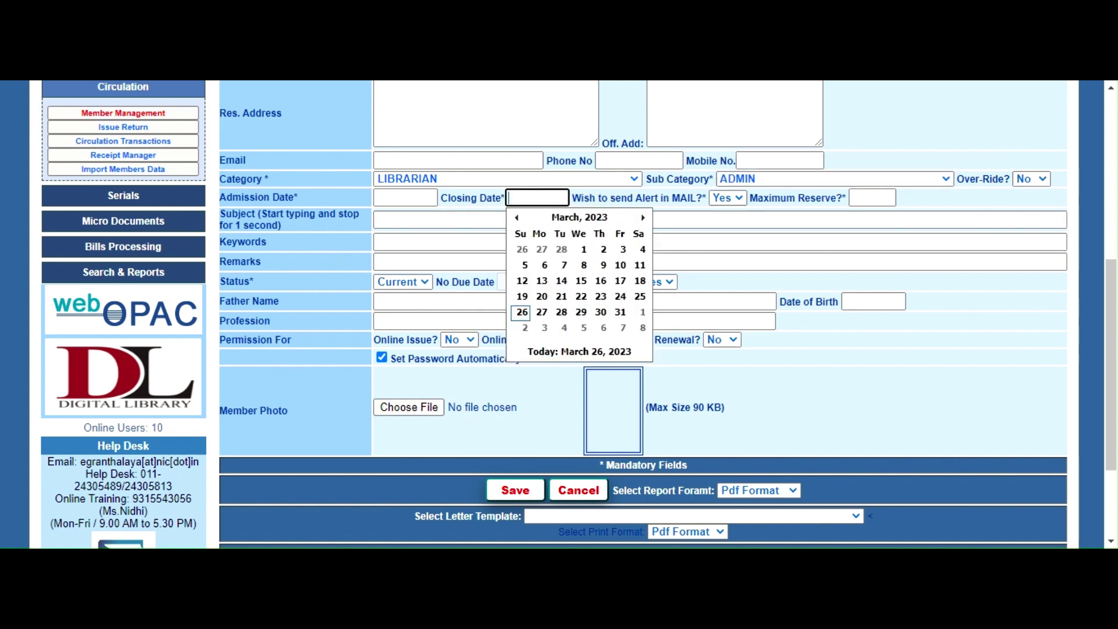
{"action": "left_click", "coordinate": [522, 313]}
{"action": "left_click", "coordinate": [550, 200]}
{"action": "left_click", "coordinate": [541, 312]}
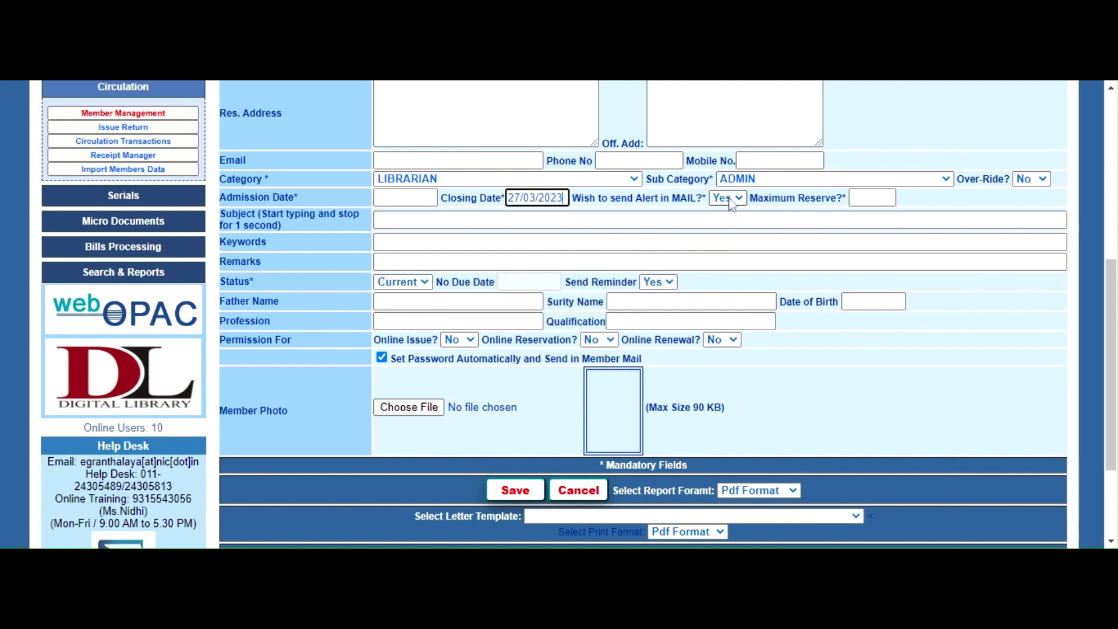
Set Maximum Reserve to 2.
{"action": "left_click", "coordinate": [872, 198]}
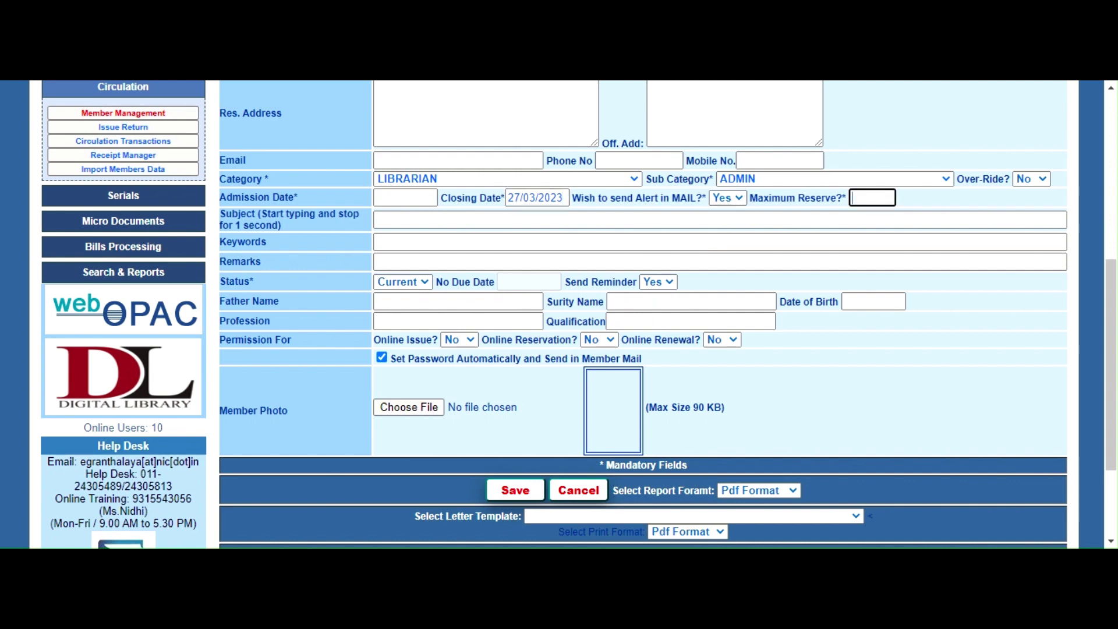
{"action": "type", "text": "2"}
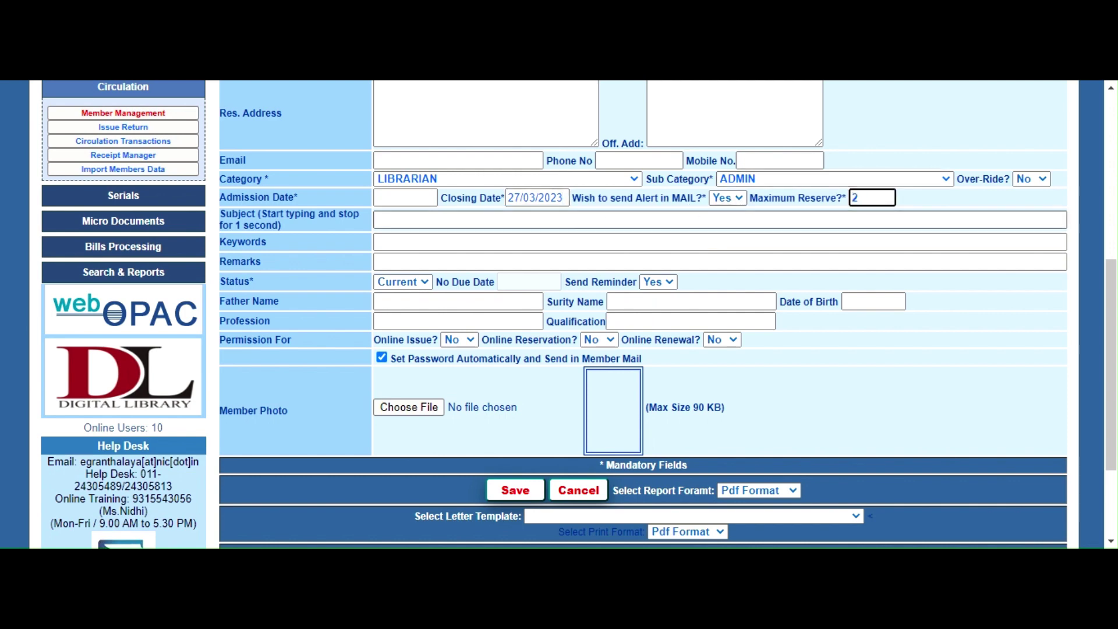
{"action": "key", "text": "Tab"}
{"action": "key", "text": "Tab"}
{"action": "key", "text": "Tab"}
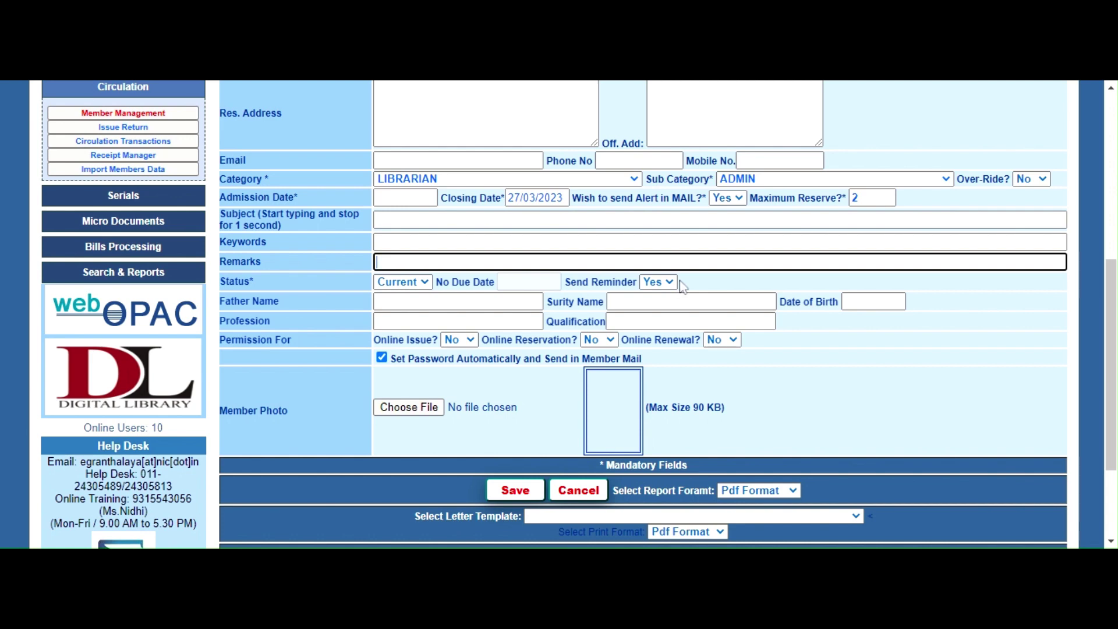
{"action": "scroll", "coordinate": [683, 286], "scroll_direction": "down", "scroll_amount": 2}
{"action": "left_click", "coordinate": [409, 324]}
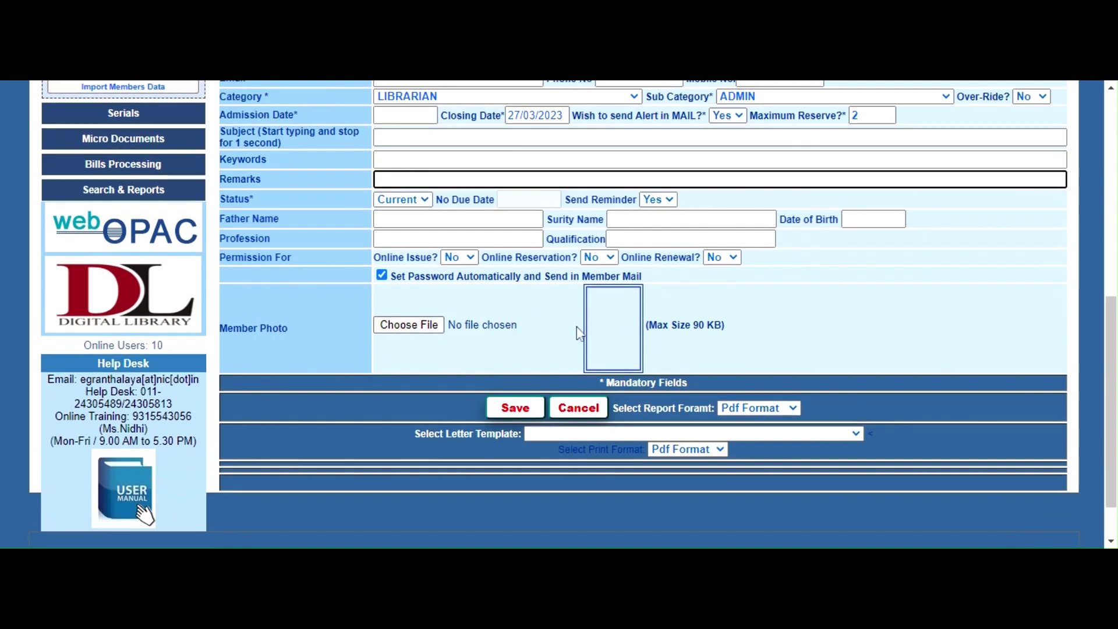
{"action": "scroll", "coordinate": [578, 333], "scroll_direction": "up", "scroll_amount": 2}
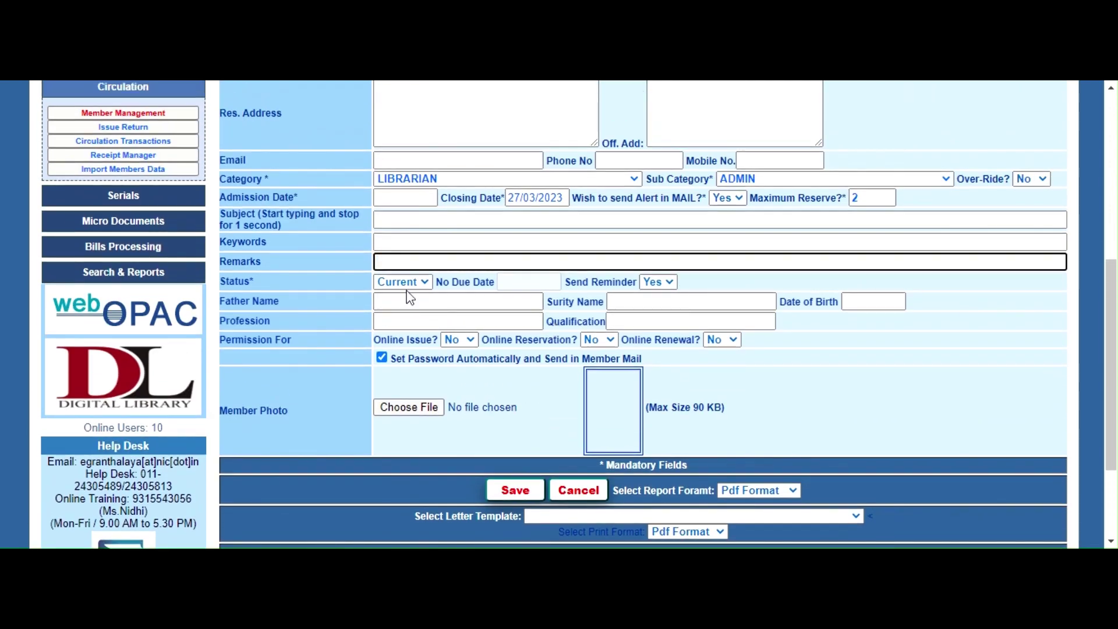
{"action": "scroll", "coordinate": [658, 289], "scroll_direction": "up", "scroll_amount": 5}
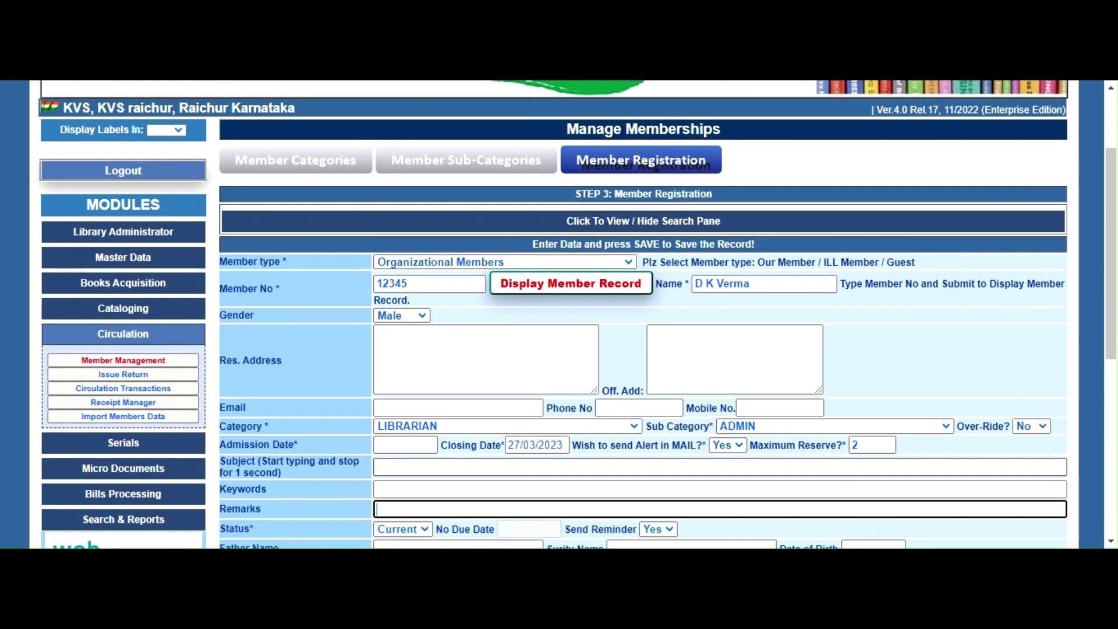
{"action": "scroll", "coordinate": [774, 306], "scroll_direction": "down", "scroll_amount": 2}
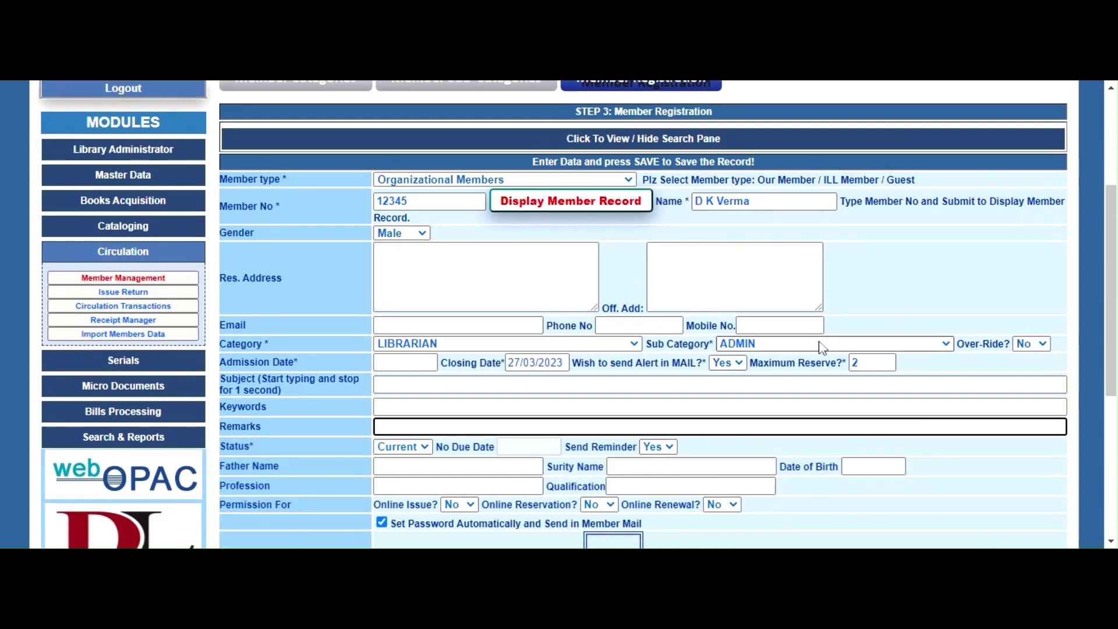
Check the Category and Sub Category lists without changing them, then try saving the member.
{"action": "left_click", "coordinate": [941, 343]}
{"action": "left_click", "coordinate": [617, 348]}
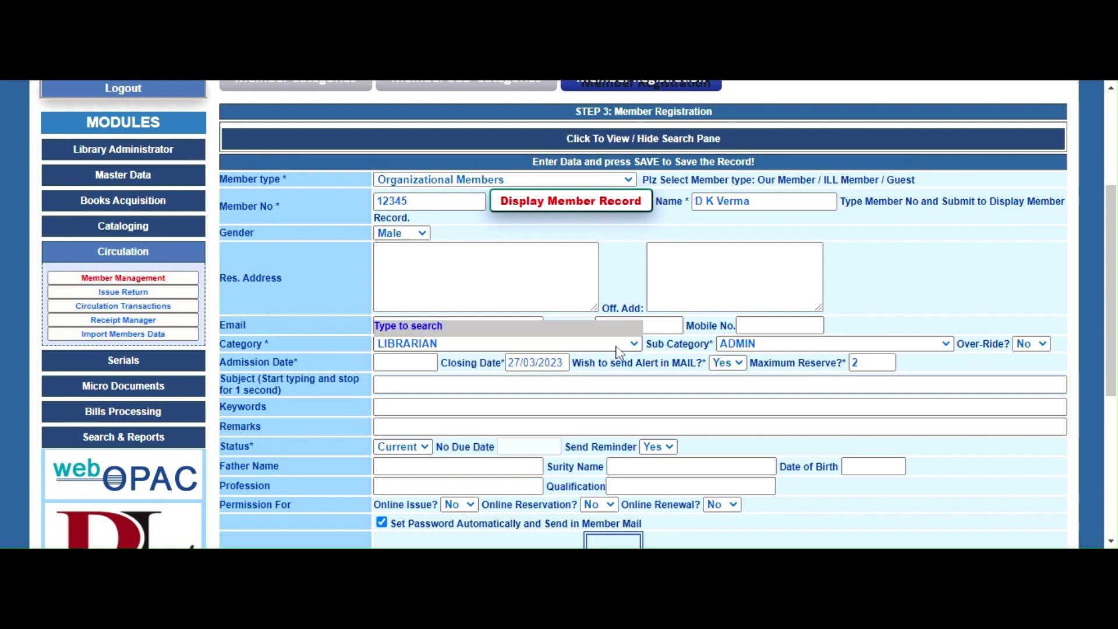
{"action": "scroll", "coordinate": [619, 352], "scroll_direction": "up", "scroll_amount": 4}
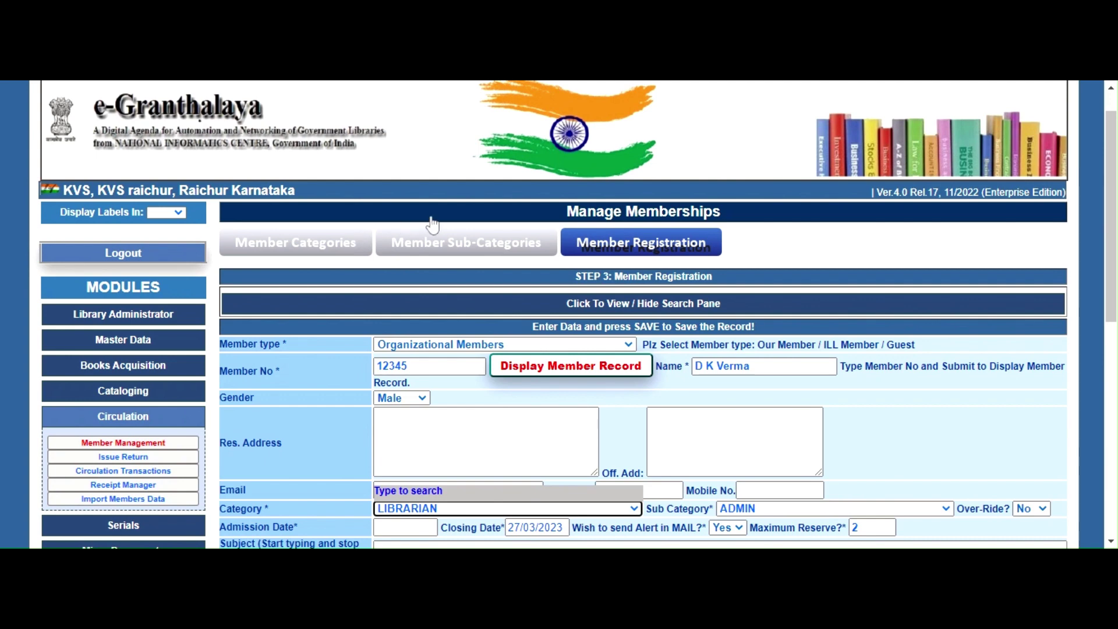
{"action": "left_click", "coordinate": [629, 348]}
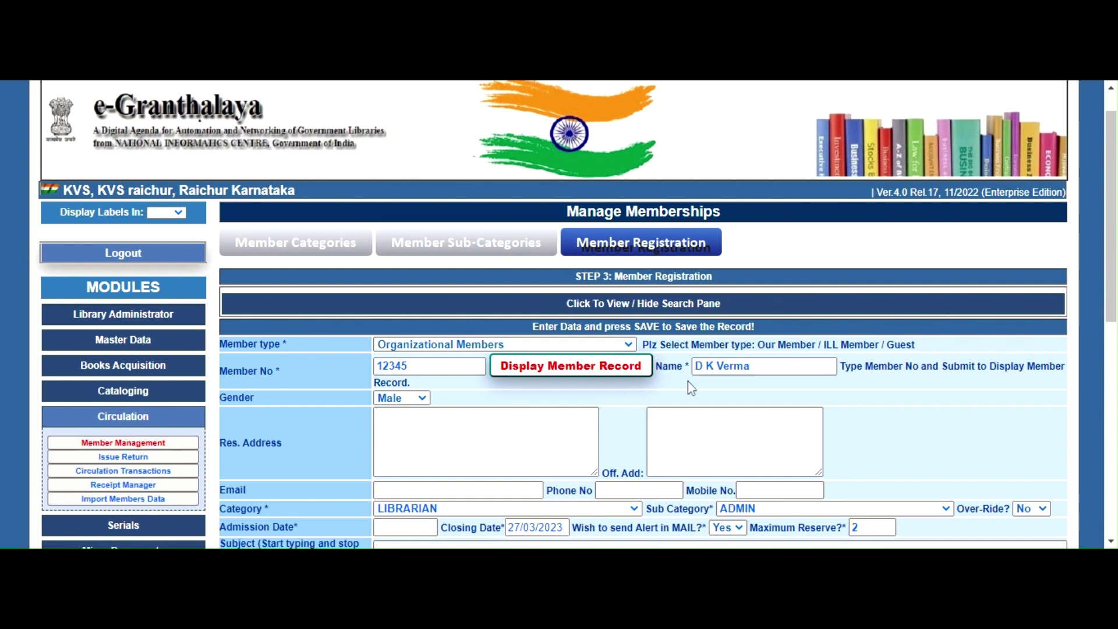
{"action": "scroll", "coordinate": [681, 379], "scroll_direction": "down", "scroll_amount": 4}
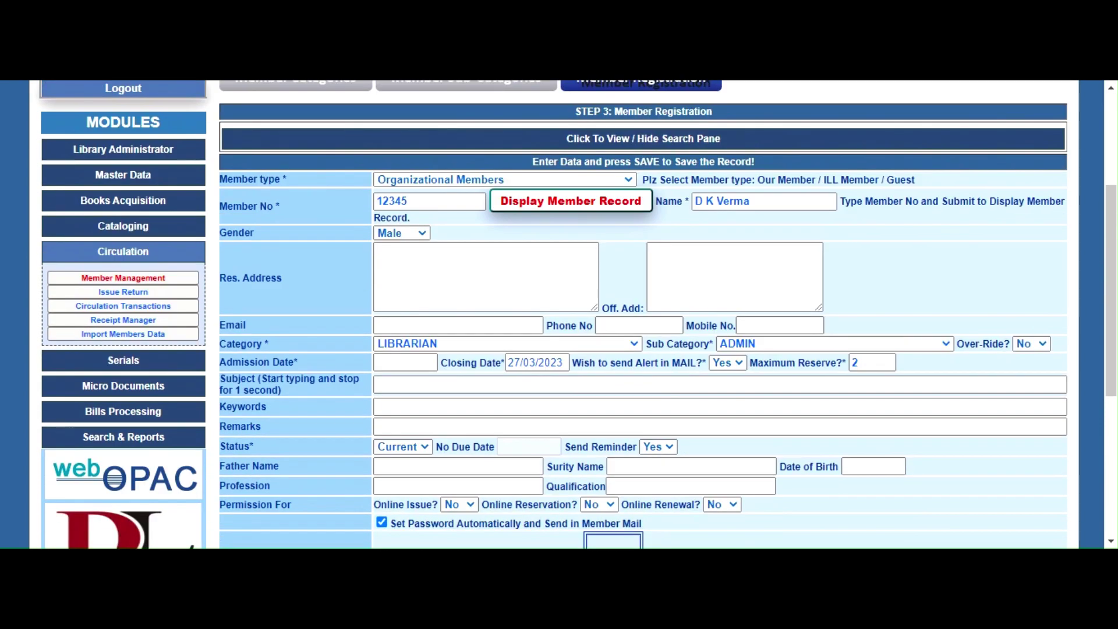
{"action": "scroll", "coordinate": [803, 345], "scroll_direction": "down", "scroll_amount": 3}
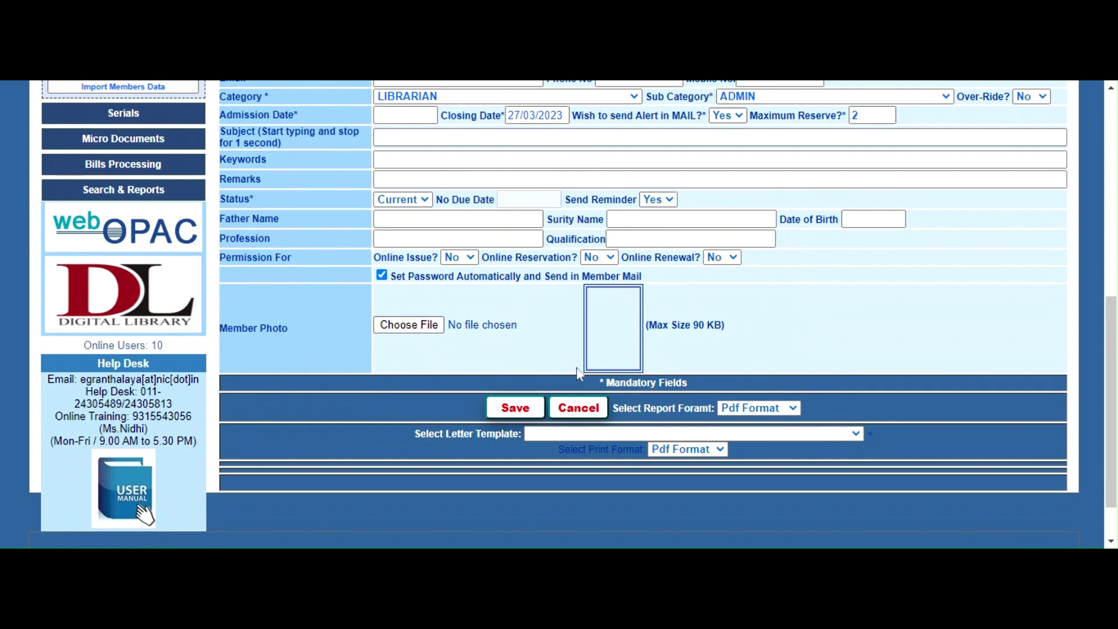
{"action": "left_click", "coordinate": [501, 407]}
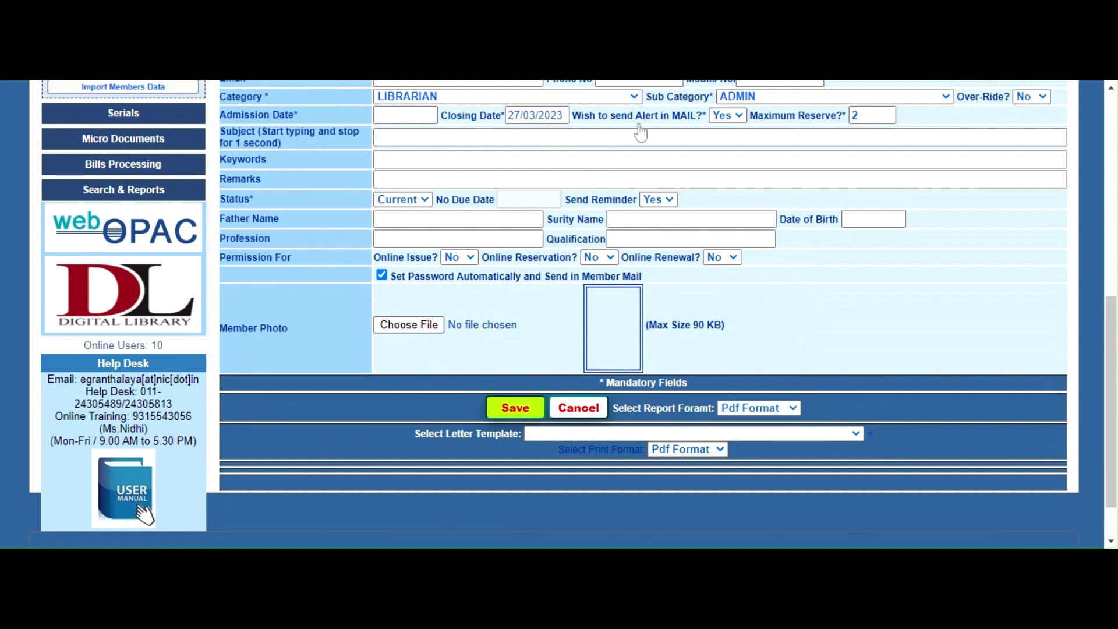
Set the admission date to 26/03/2023 and save the member record.
{"action": "left_click", "coordinate": [700, 88]}
{"action": "scroll", "coordinate": [603, 271], "scroll_direction": "up", "scroll_amount": 3}
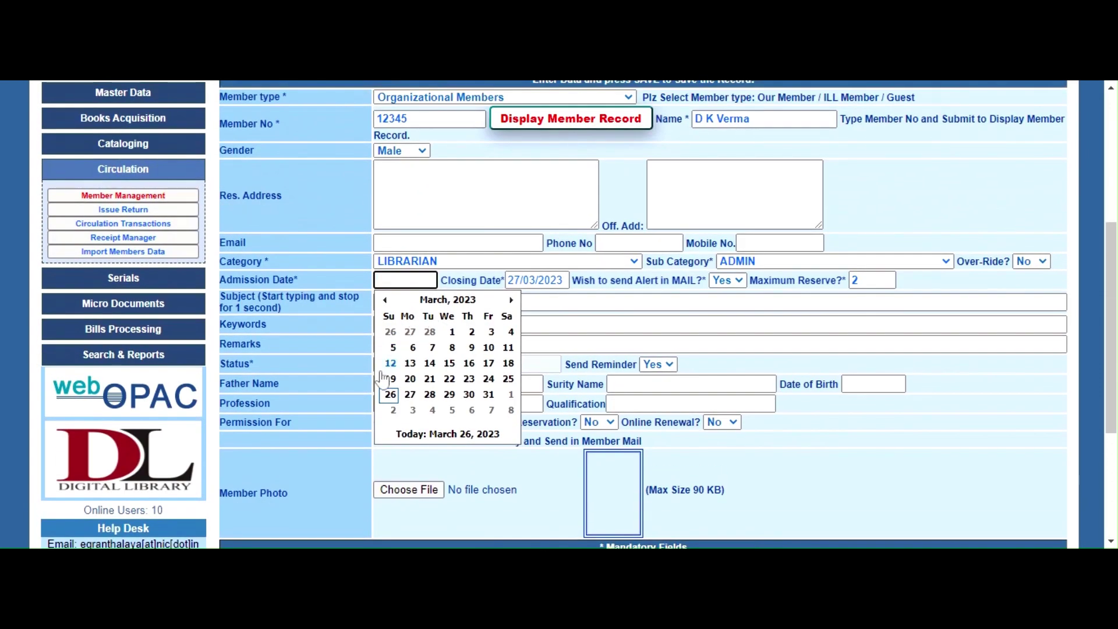
{"action": "left_click", "coordinate": [390, 394]}
{"action": "scroll", "coordinate": [390, 402], "scroll_direction": "down", "scroll_amount": 4}
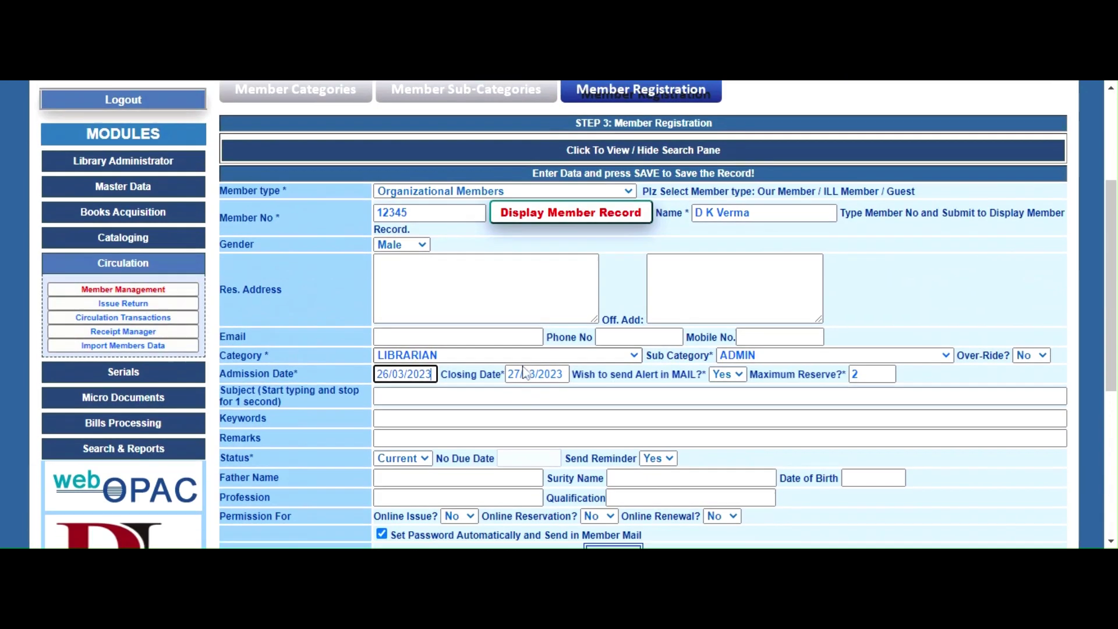
{"action": "scroll", "coordinate": [524, 350], "scroll_direction": "down", "scroll_amount": 6}
{"action": "left_click", "coordinate": [516, 349]}
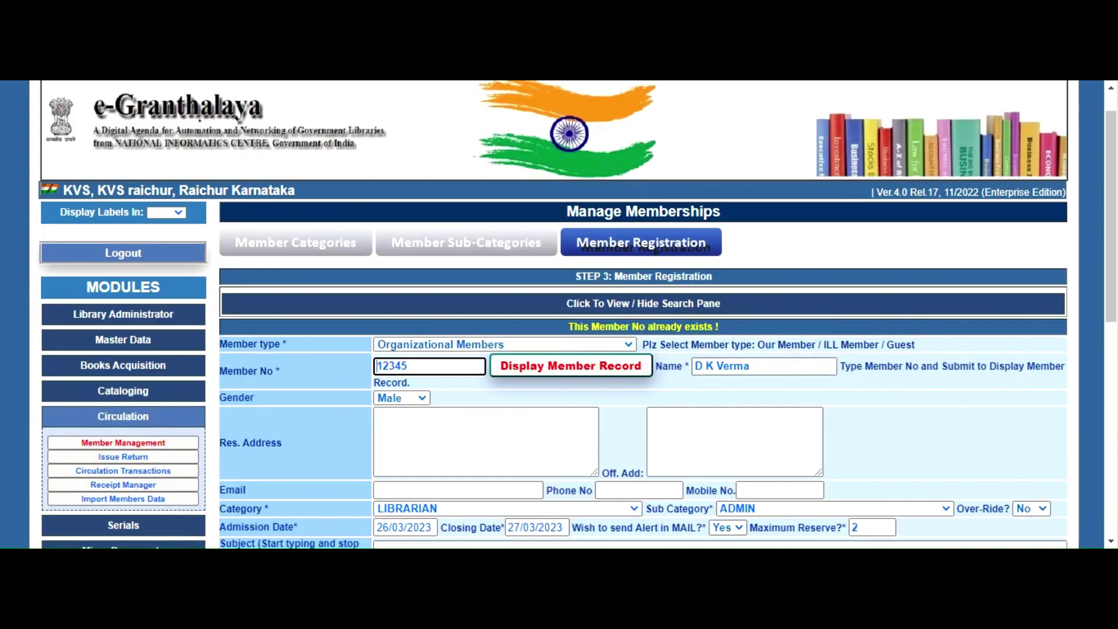
Replace the already-used member number with a new one and save again.
{"action": "scroll", "coordinate": [519, 318], "scroll_direction": "down", "scroll_amount": 1}
{"action": "double_click", "coordinate": [396, 284]}
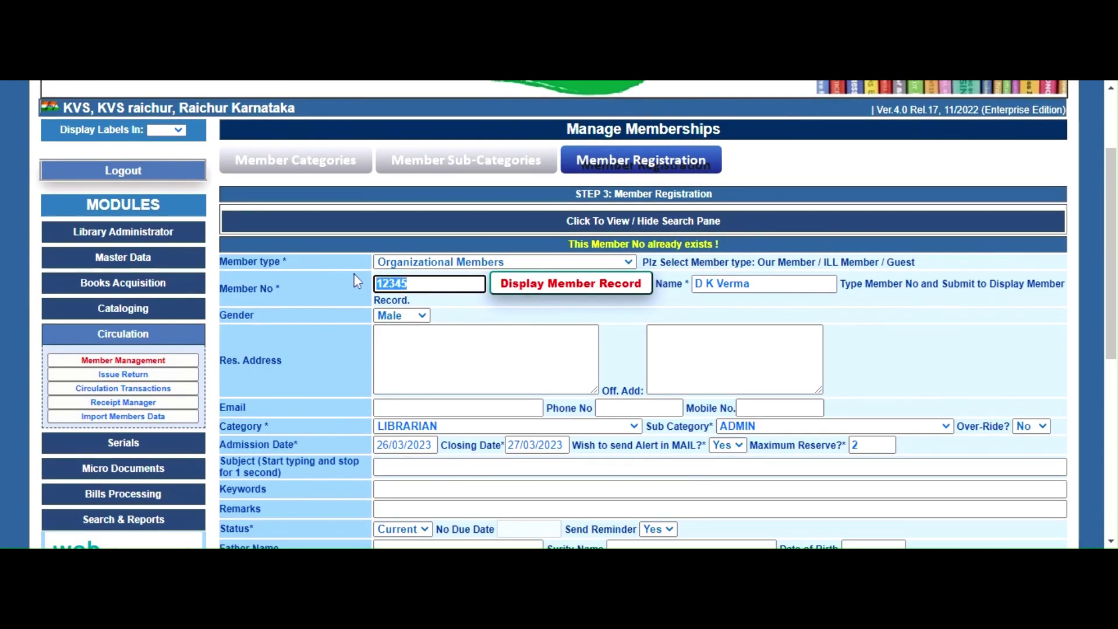
{"action": "type", "text": "100000"}
{"action": "scroll", "coordinate": [521, 390], "scroll_direction": "down", "scroll_amount": 5}
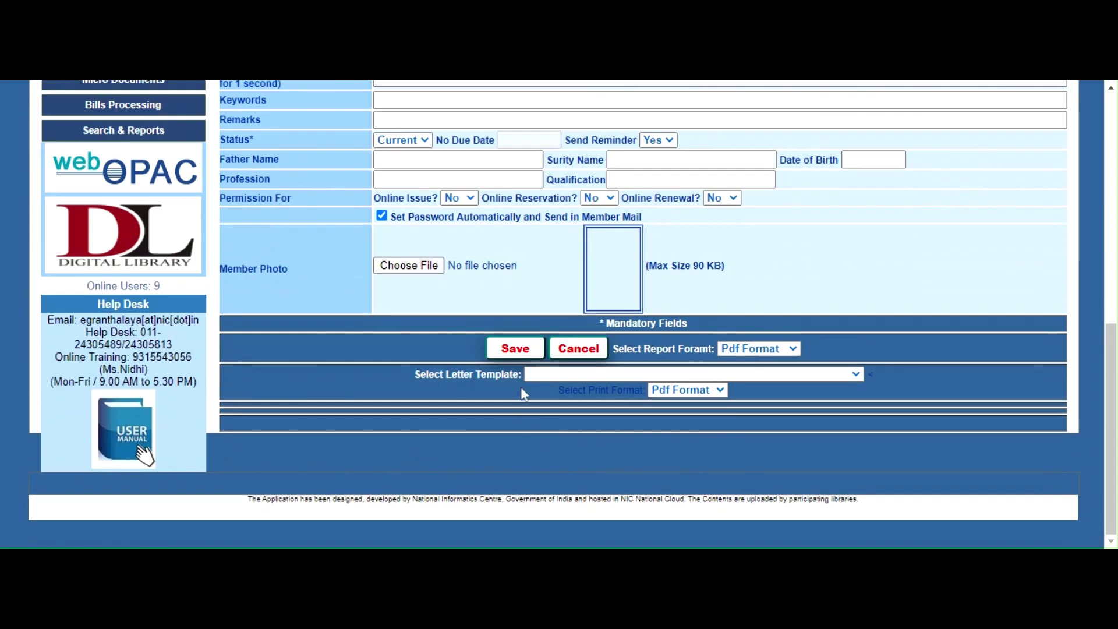
{"action": "left_click", "coordinate": [516, 348]}
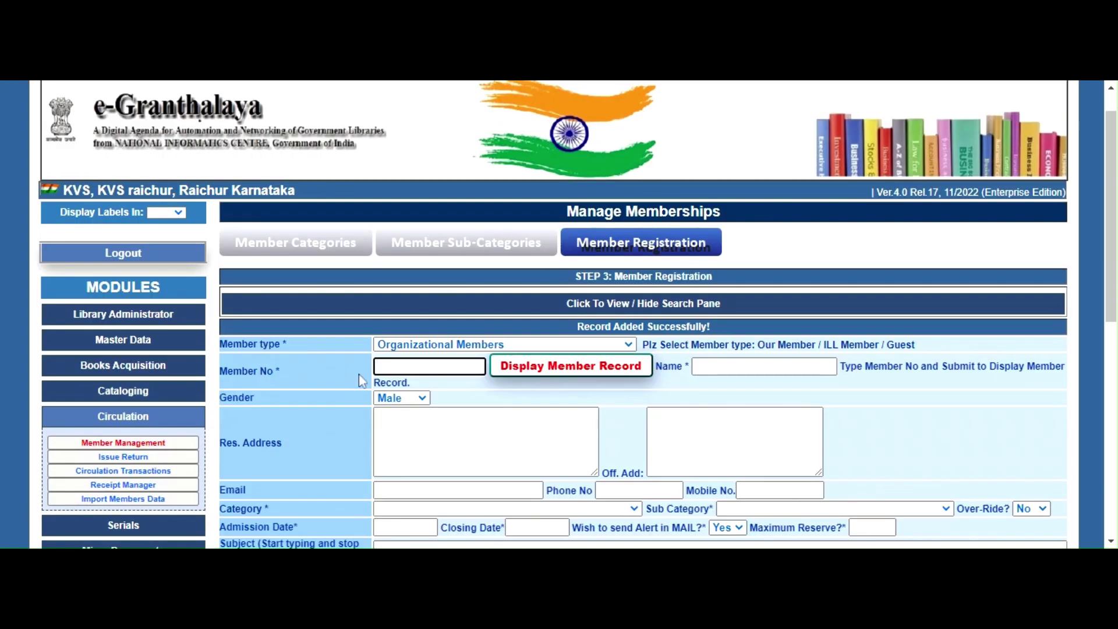
{"action": "scroll", "coordinate": [358, 375], "scroll_direction": "down", "scroll_amount": 3}
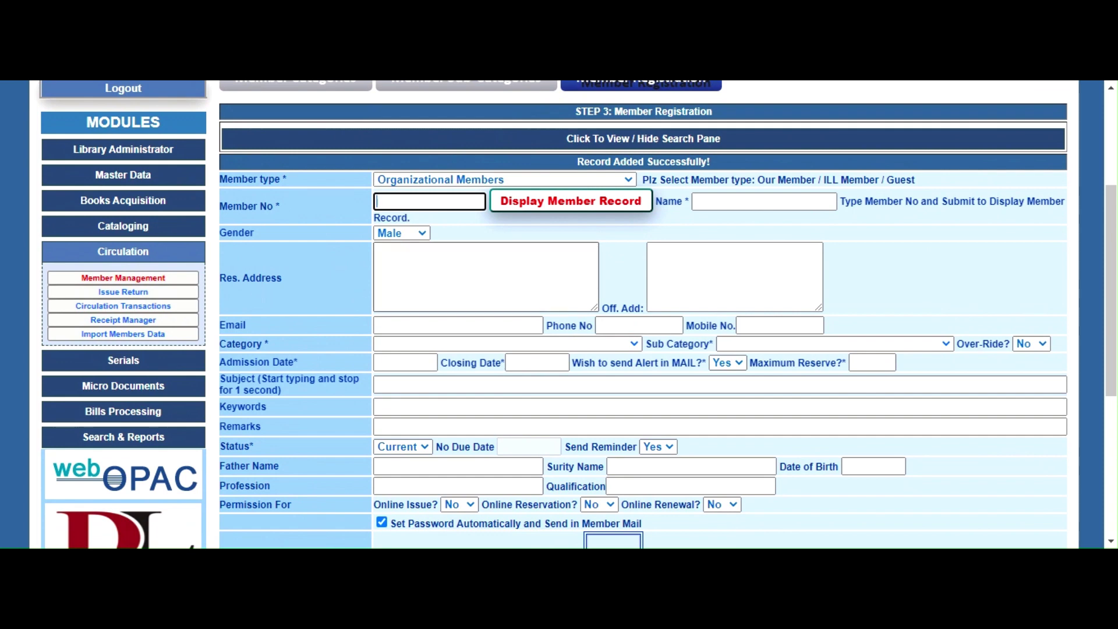
In Issue Return, load accession 5213 and issue it to the new member.
{"action": "left_click", "coordinate": [113, 295]}
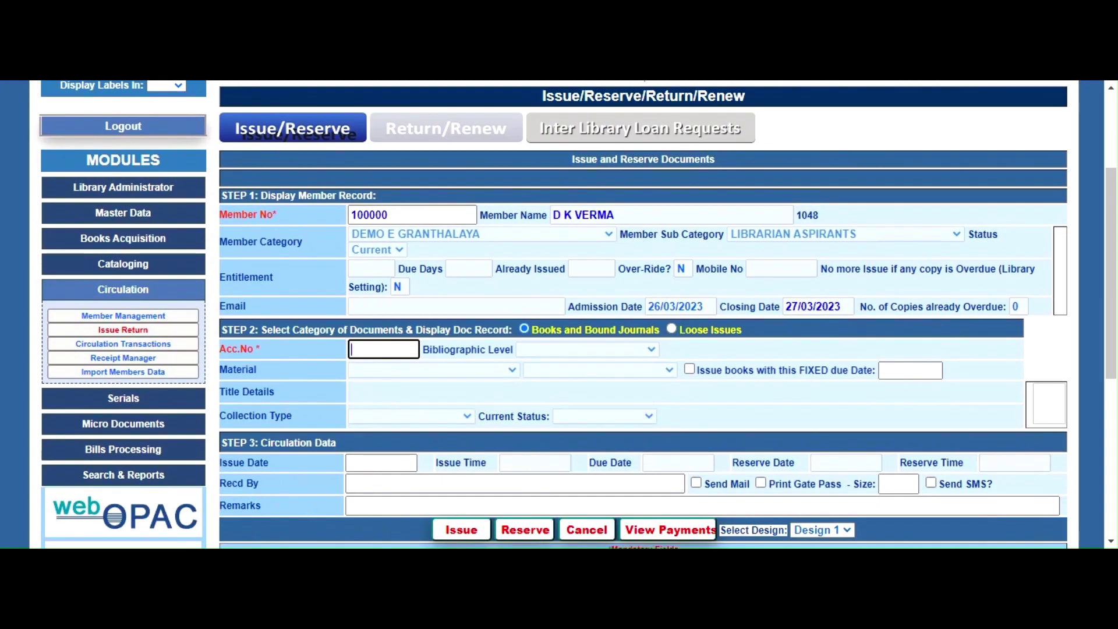
{"action": "type", "text": "134"}
{"action": "key", "text": "Return"}
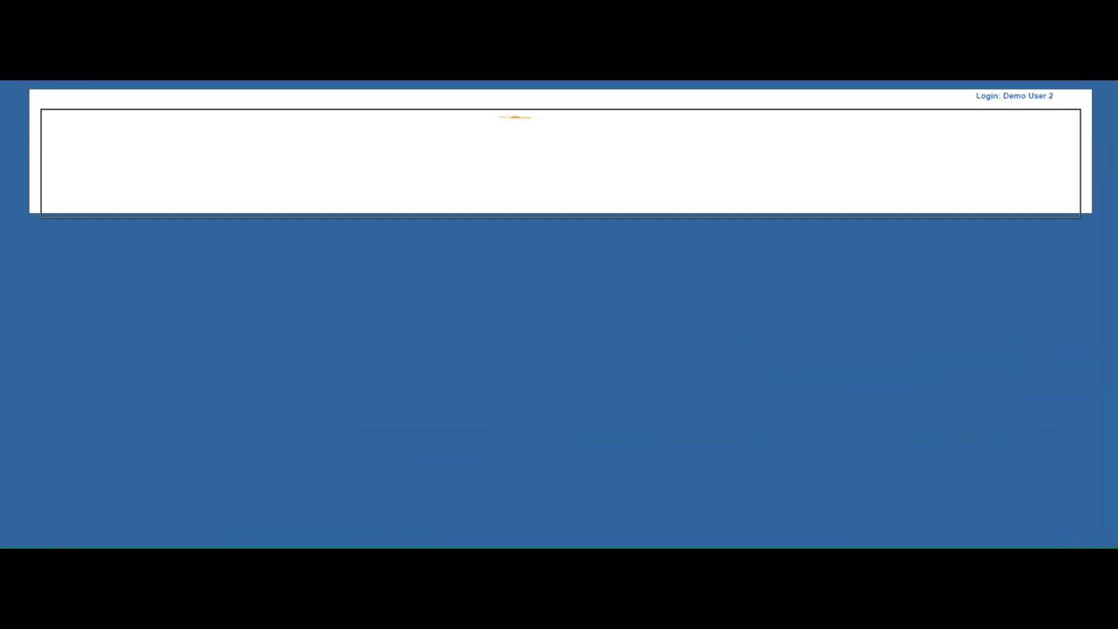
{"action": "scroll", "coordinate": [660, 395], "scroll_direction": "down", "scroll_amount": 3}
{"action": "scroll", "coordinate": [663, 396], "scroll_direction": "up", "scroll_amount": 2}
{"action": "left_click", "coordinate": [461, 373]}
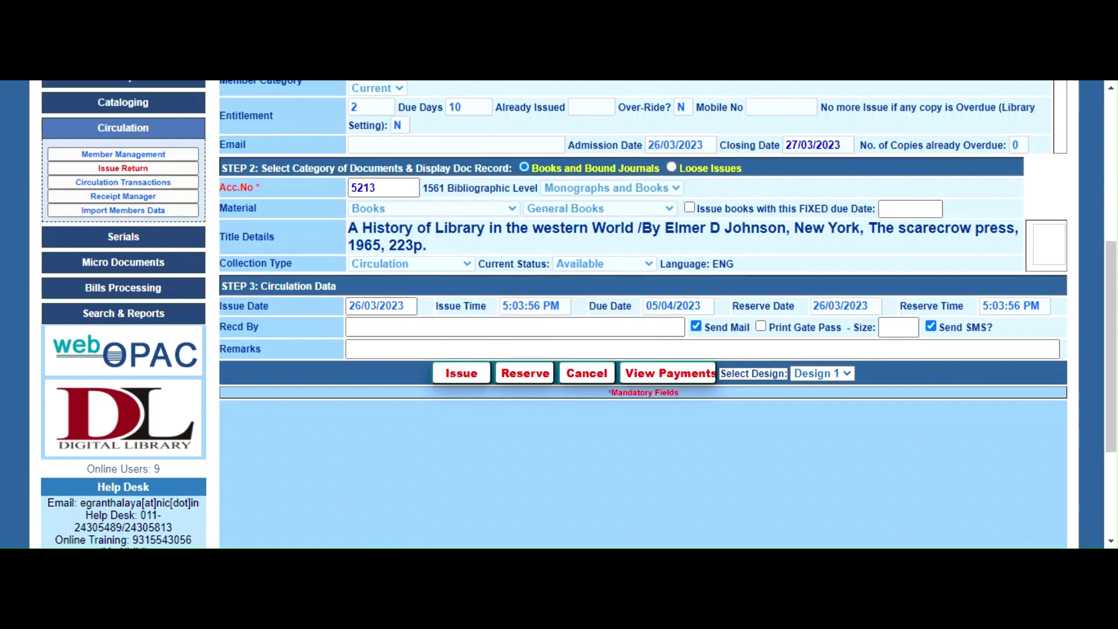
Issue the book with a FIXED due date of 26/03/2023.
{"action": "left_click", "coordinate": [359, 307]}
{"action": "scroll", "coordinate": [708, 336], "scroll_direction": "up", "scroll_amount": 1}
{"action": "scroll", "coordinate": [709, 336], "scroll_direction": "up", "scroll_amount": 3}
{"action": "left_click", "coordinate": [688, 290]}
{"action": "left_click", "coordinate": [911, 292]}
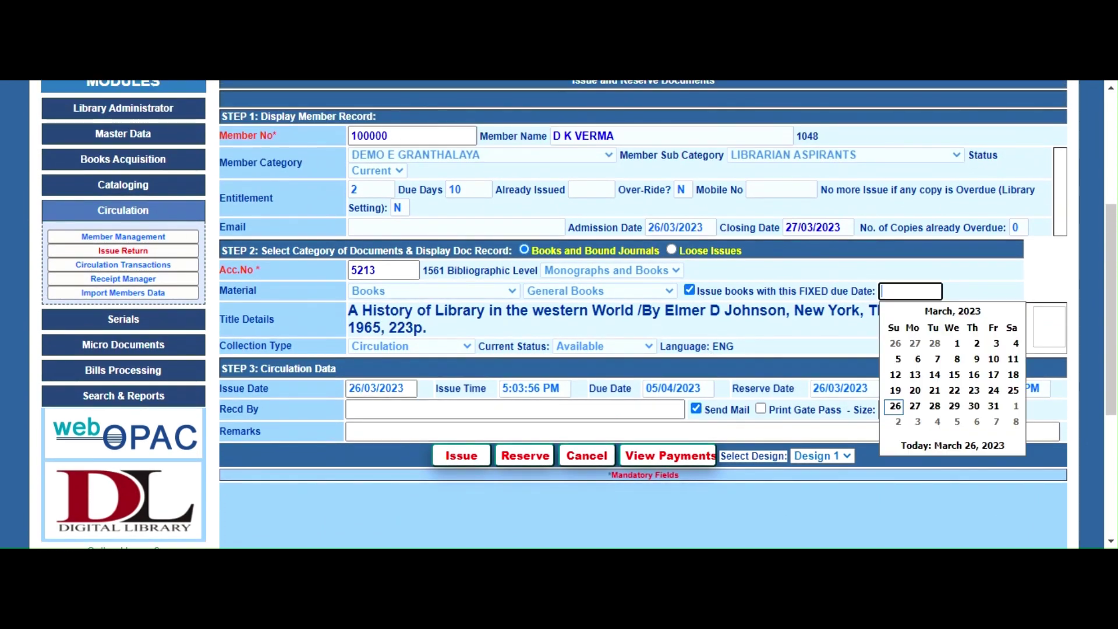
{"action": "left_click", "coordinate": [895, 406]}
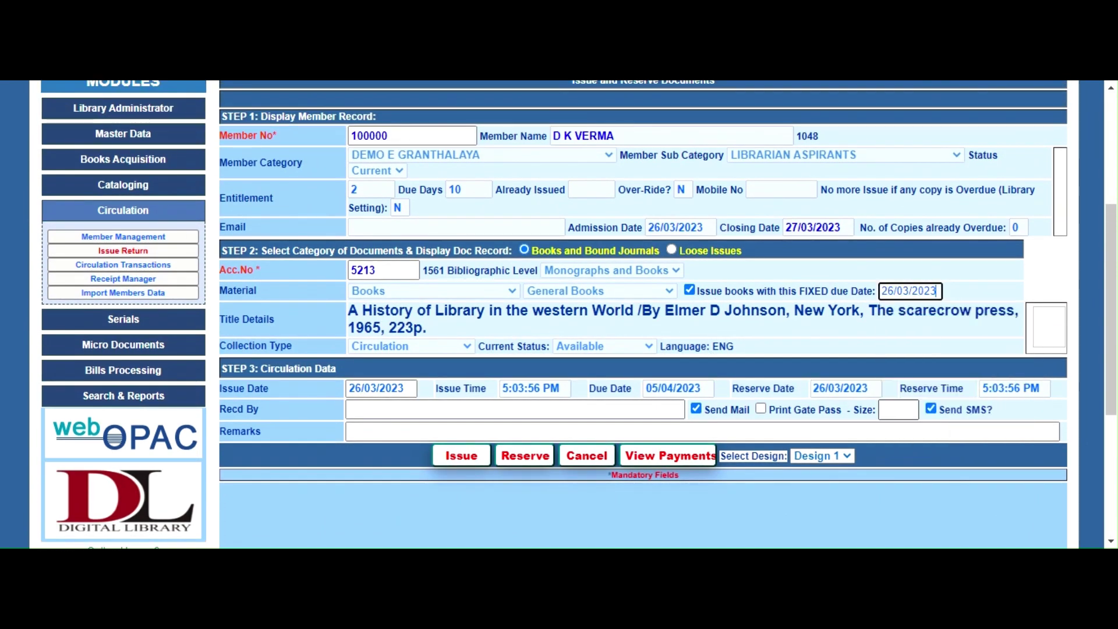
{"action": "left_click", "coordinate": [454, 460]}
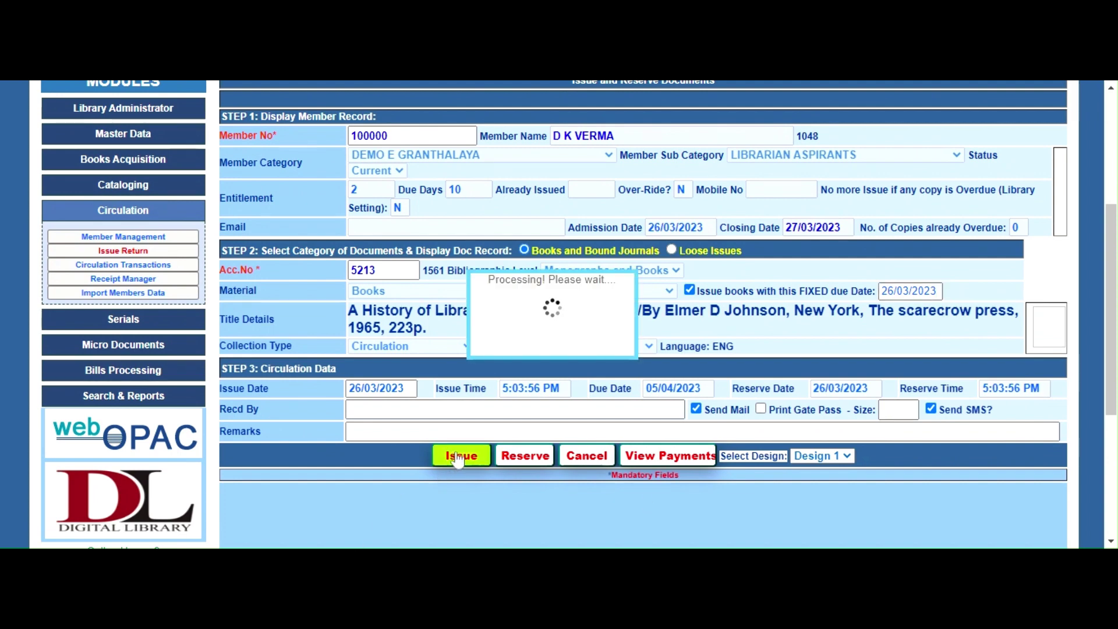
{"action": "left_click", "coordinate": [897, 291]}
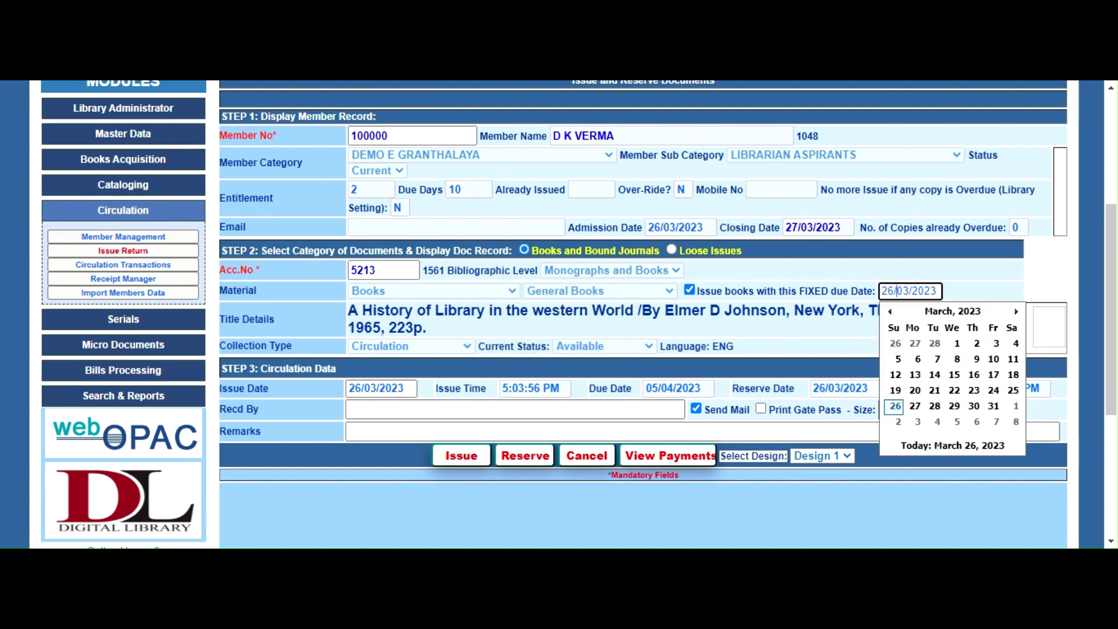
{"action": "left_click", "coordinate": [139, 250]}
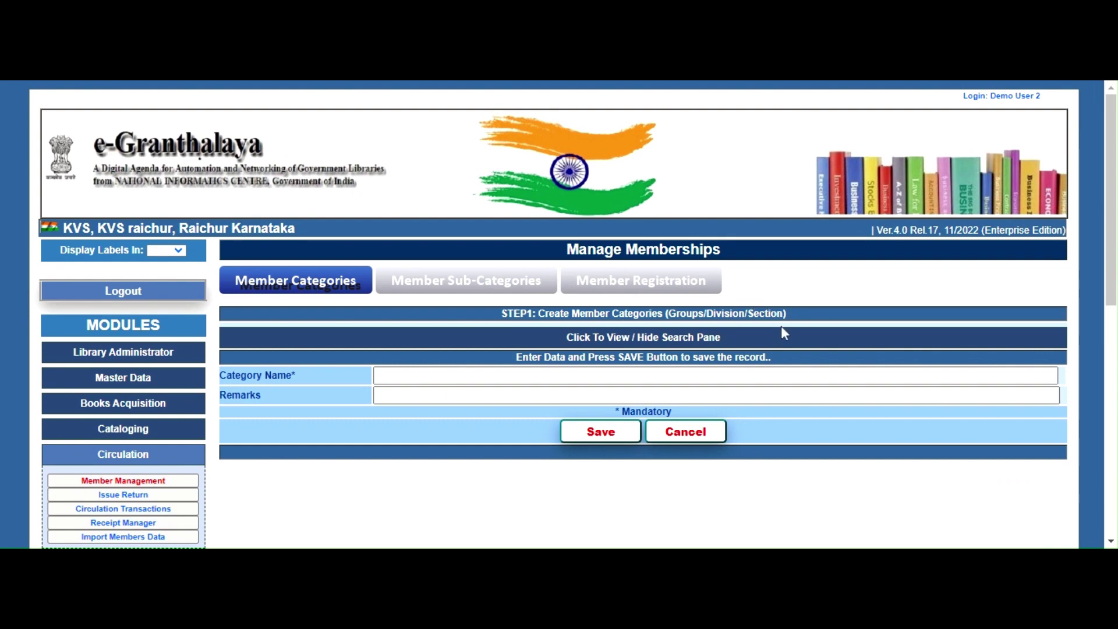
Look up the newly registered member's record.
{"action": "scroll", "coordinate": [781, 326], "scroll_direction": "down", "scroll_amount": 2}
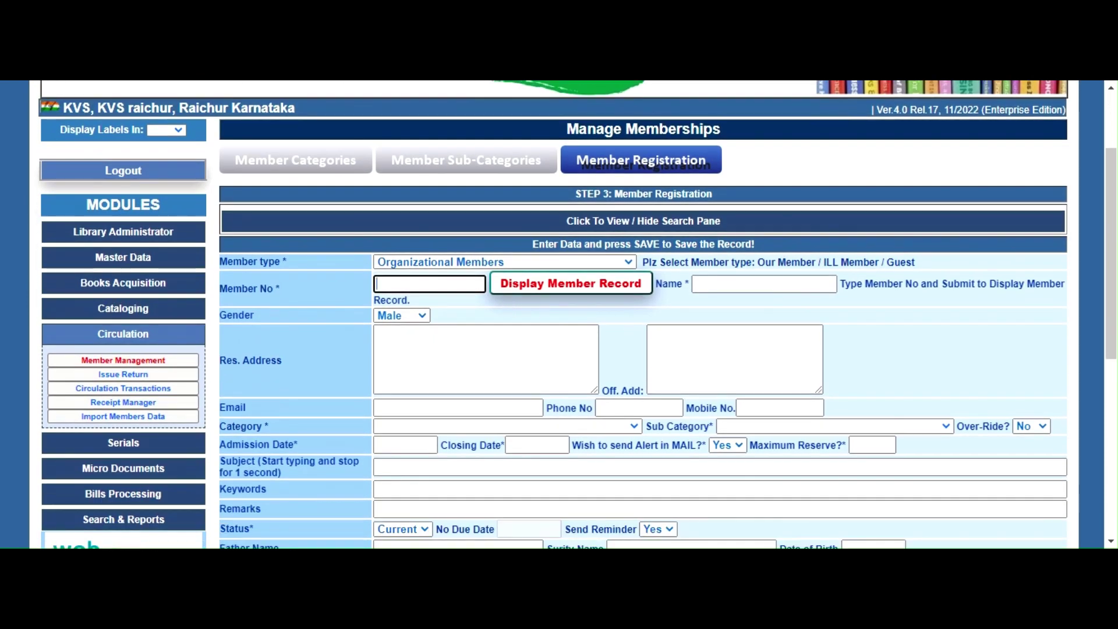
{"action": "type", "text": "00000"}
{"action": "left_click", "coordinate": [624, 293]}
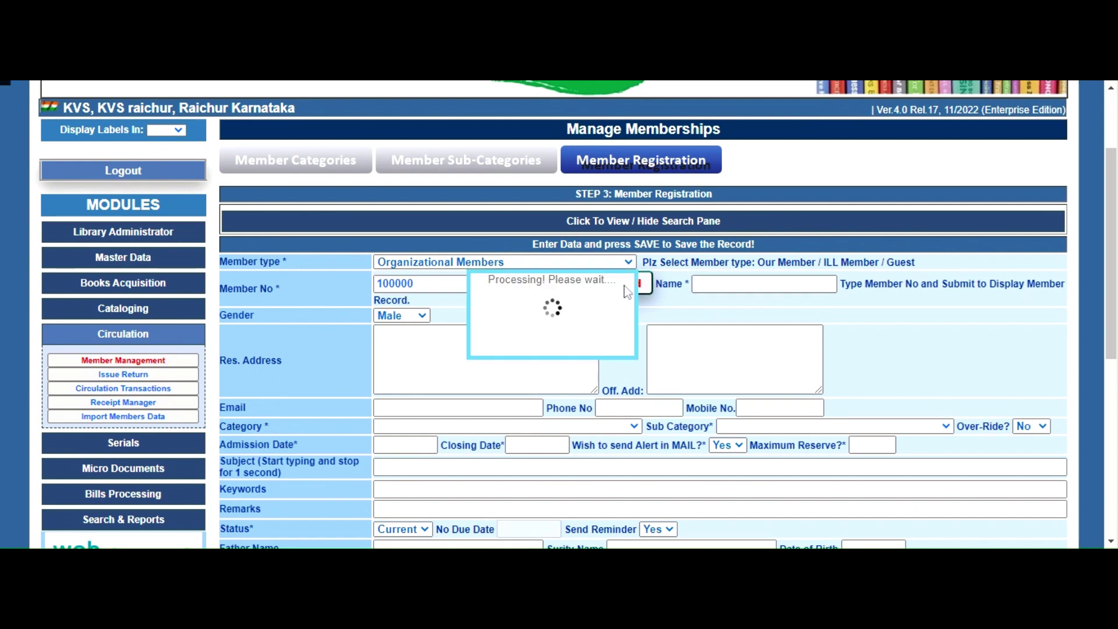
Save the member's closing date as 08/04/2023 and load book 5213 for issuing.
{"action": "scroll", "coordinate": [498, 236], "scroll_direction": "down", "scroll_amount": 5}
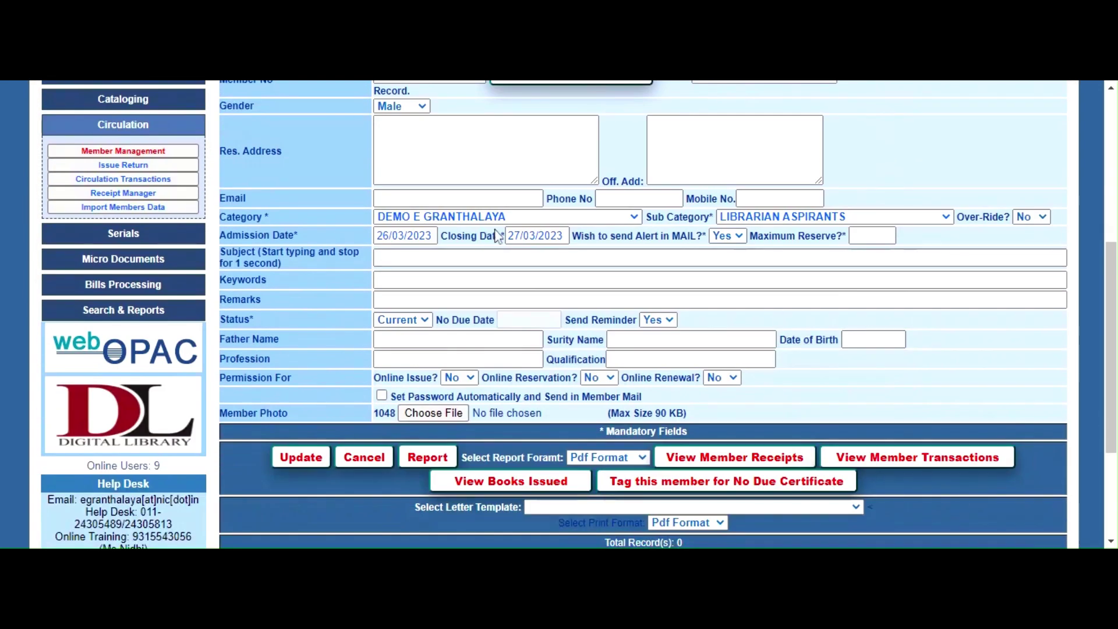
{"action": "left_click", "coordinate": [511, 236]}
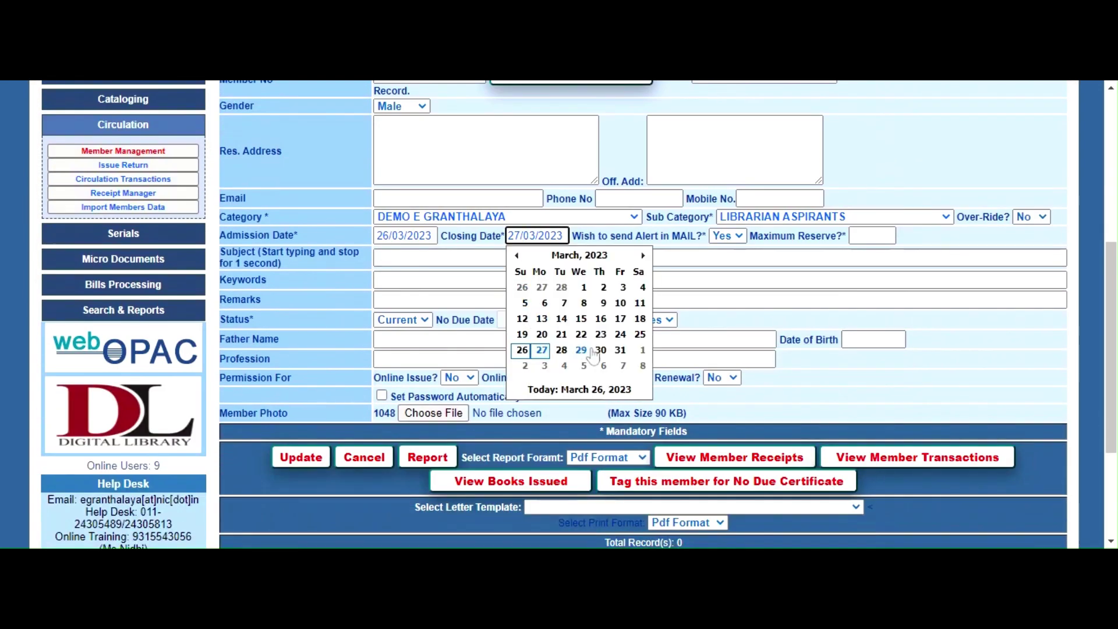
{"action": "left_click", "coordinate": [641, 371]}
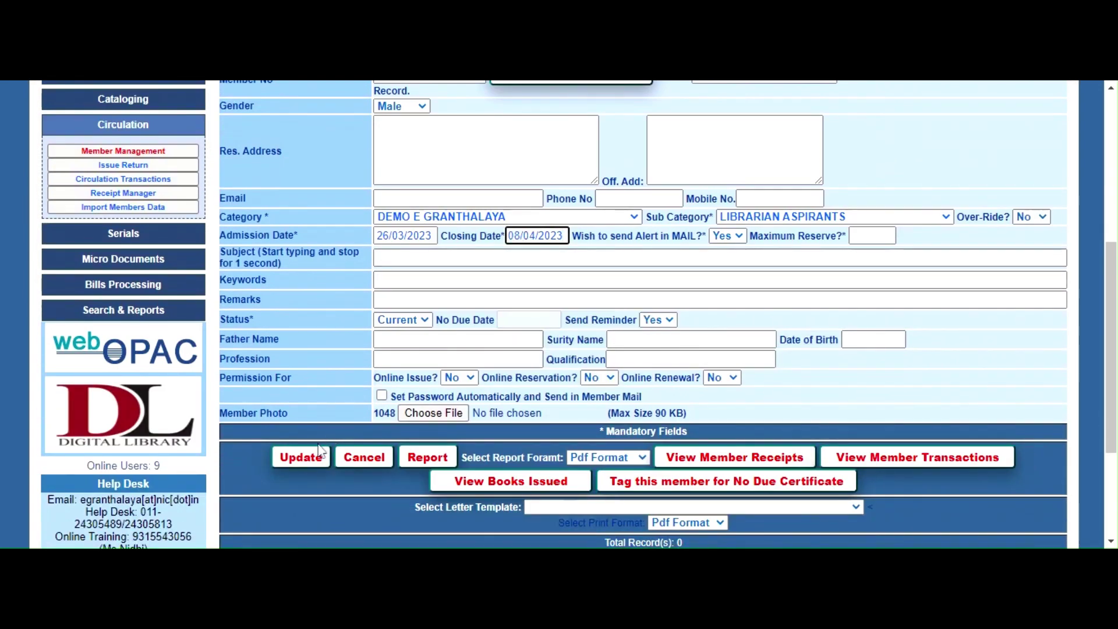
{"action": "left_click", "coordinate": [301, 457]}
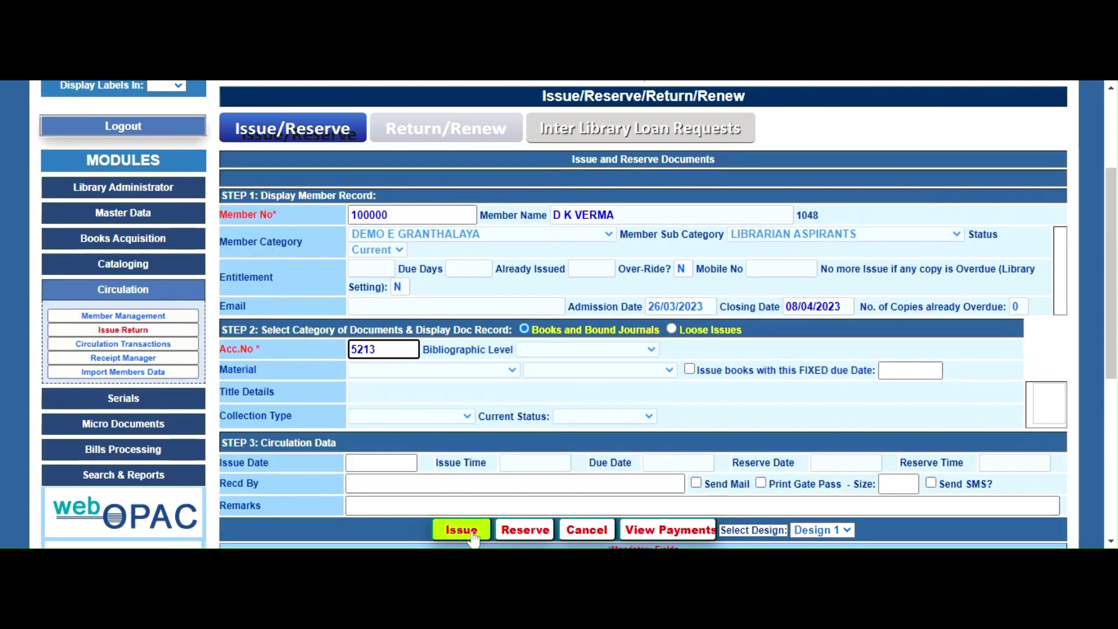
{"action": "left_click", "coordinate": [461, 530]}
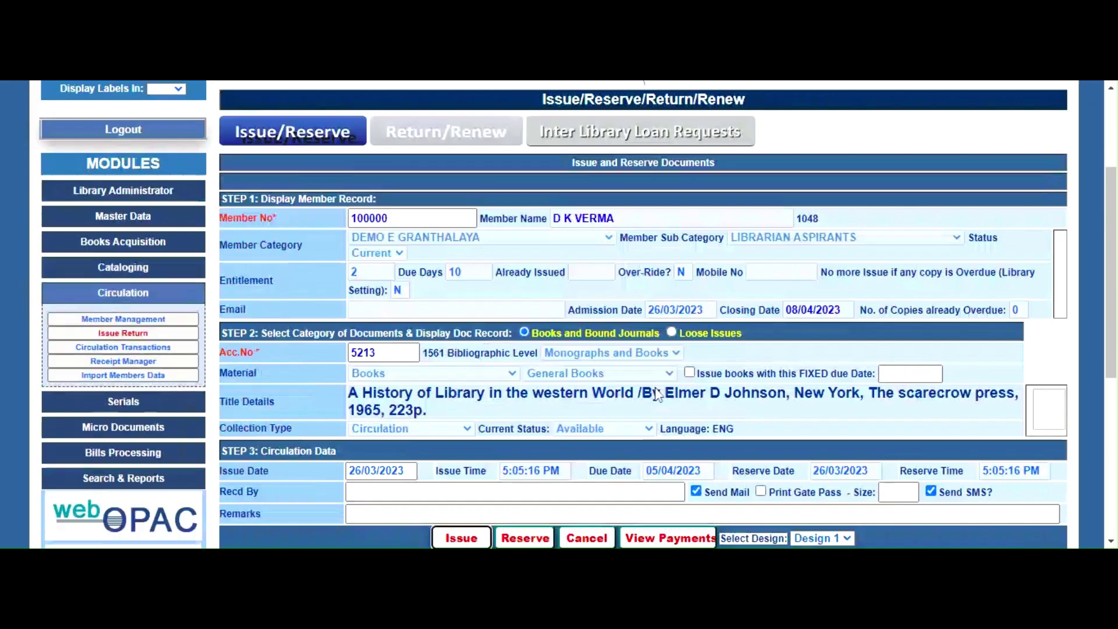
Issue book 5213 to the member, then submit accession number 5214.
{"action": "scroll", "coordinate": [643, 314], "scroll_direction": "down", "scroll_amount": 3}
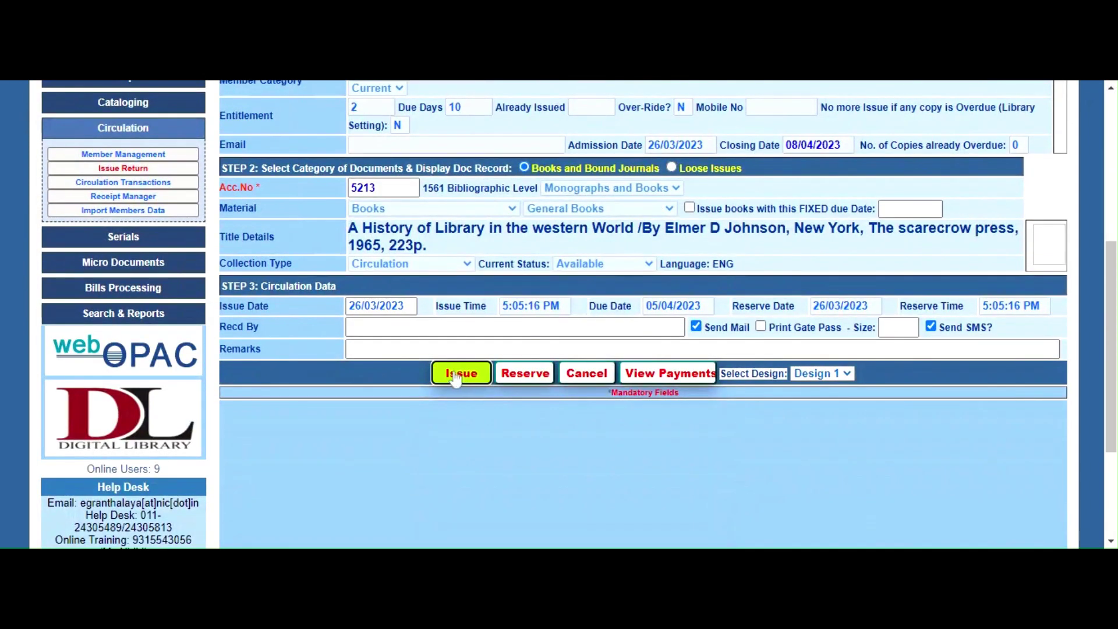
{"action": "left_click", "coordinate": [456, 377]}
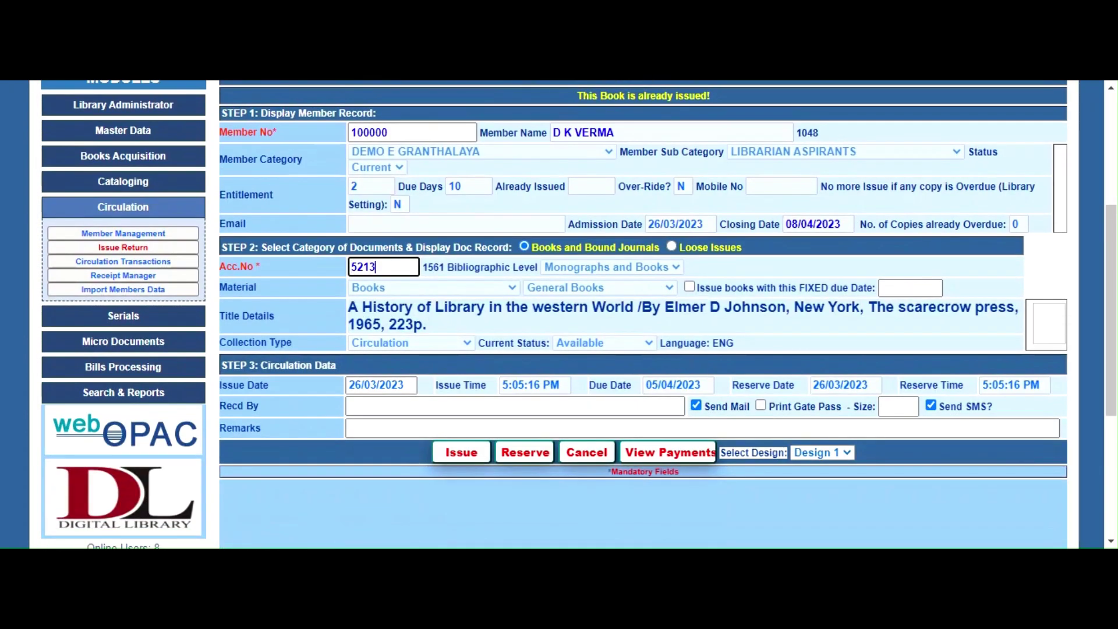
{"action": "key", "text": "ctrl+a"}
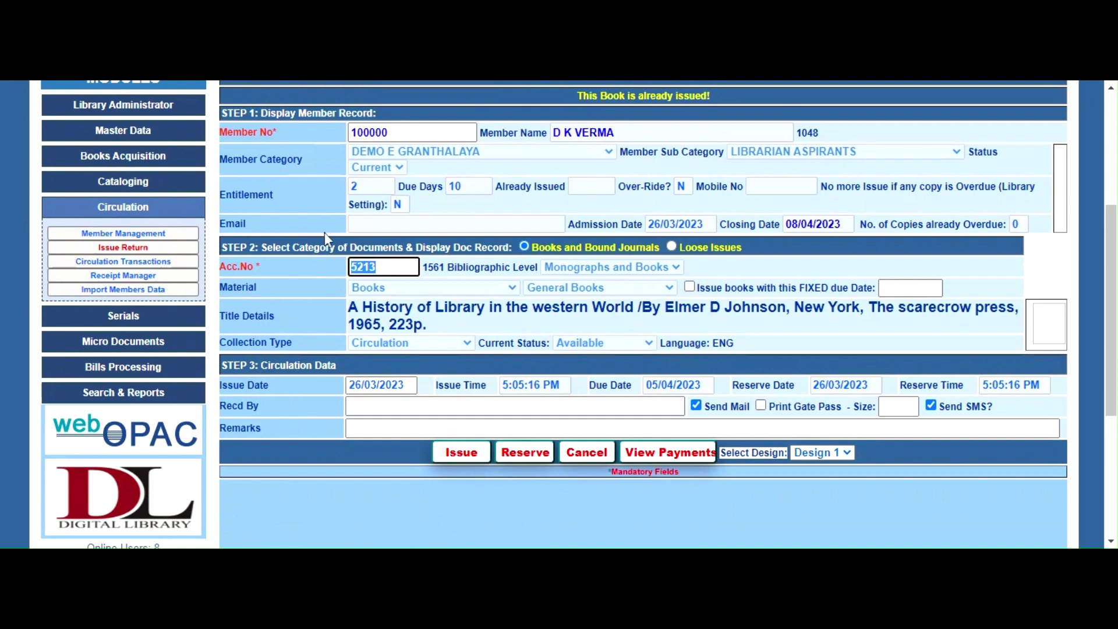
{"action": "type", "text": "5214"}
{"action": "key", "text": "Return"}
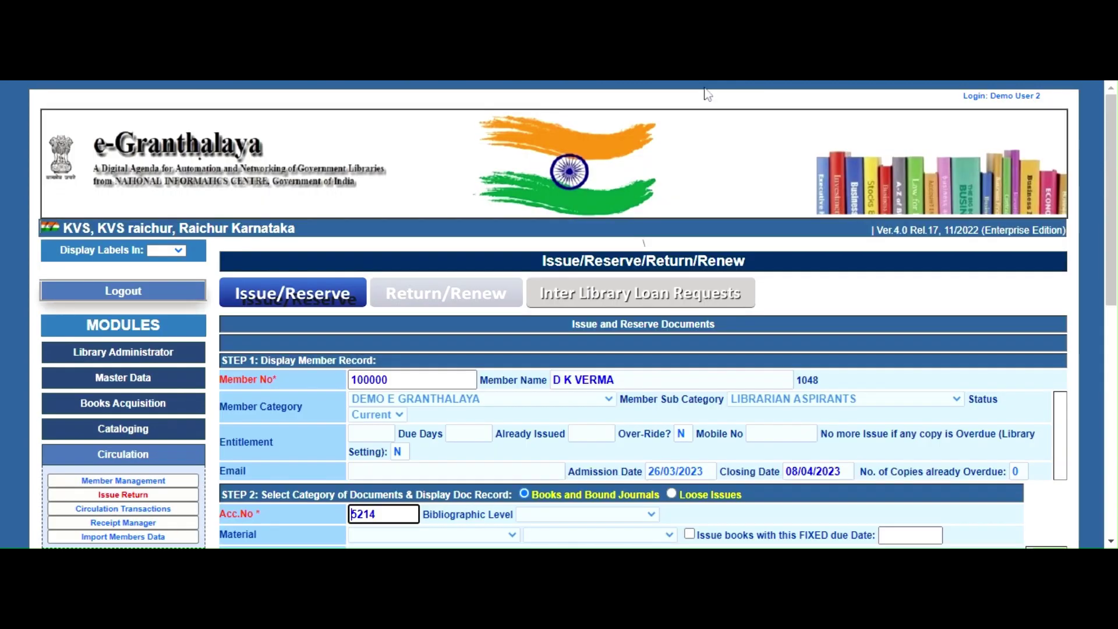
Issue book 5, 'Text Book Statistical Methods', to the member, due 05/04/2023.
{"action": "scroll", "coordinate": [271, 354], "scroll_direction": "down", "scroll_amount": 3}
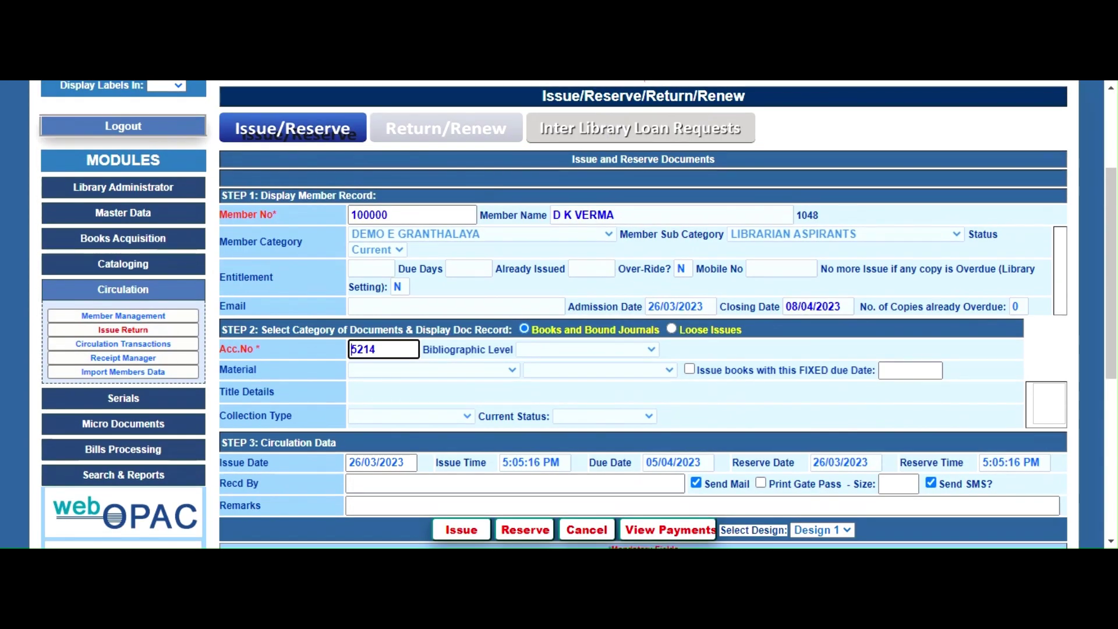
{"action": "type", "text": "5"}
{"action": "key", "text": "Tab"}
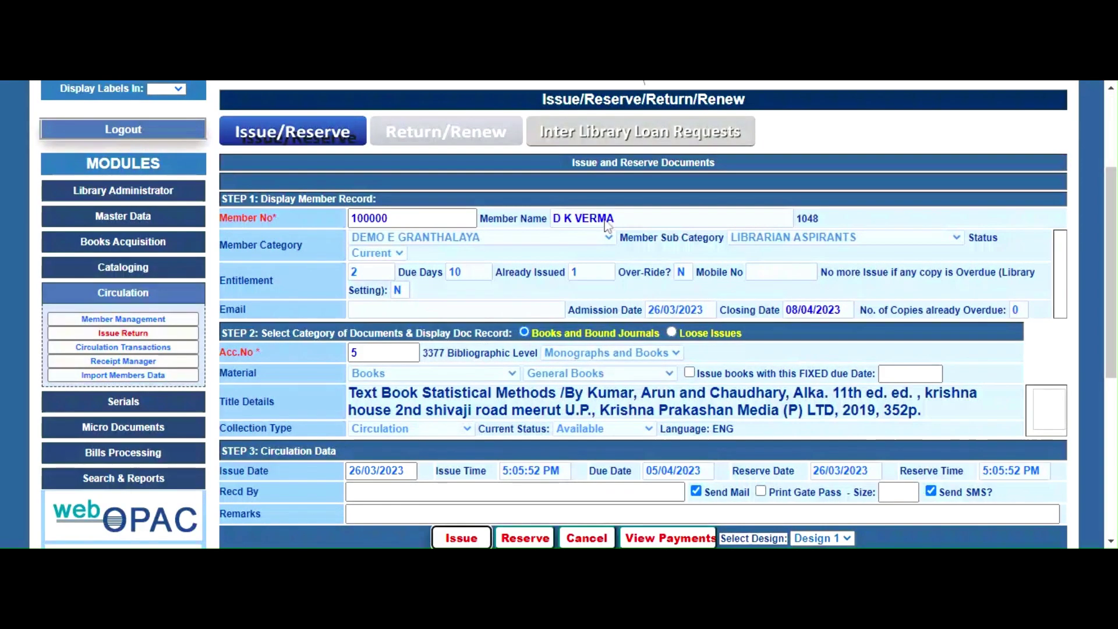
{"action": "scroll", "coordinate": [359, 418], "scroll_direction": "down", "scroll_amount": 3}
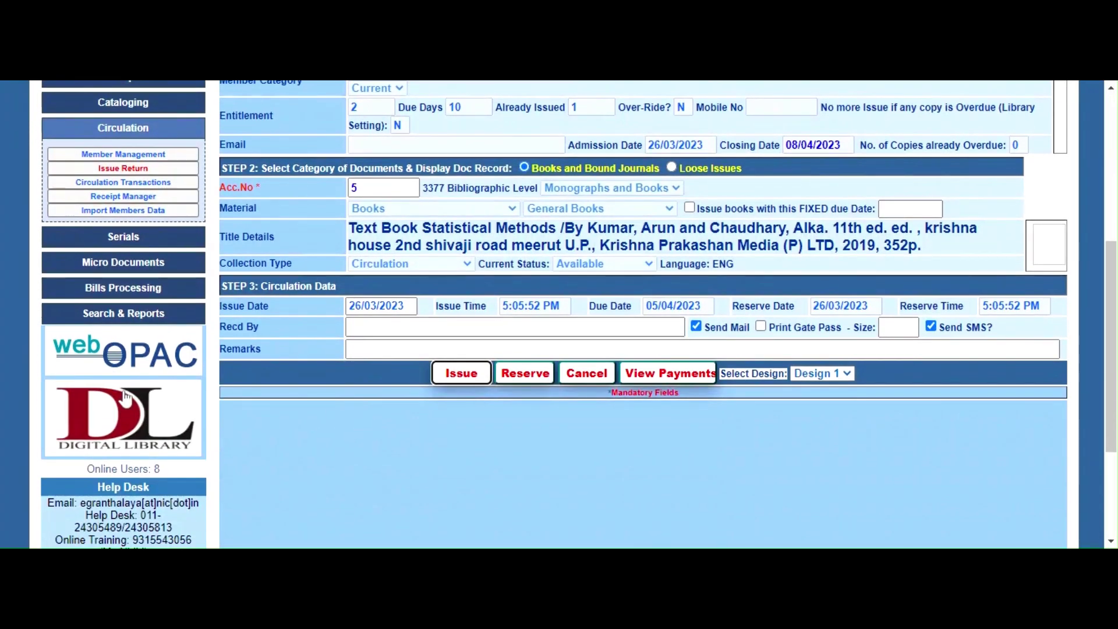
{"action": "left_click", "coordinate": [460, 376]}
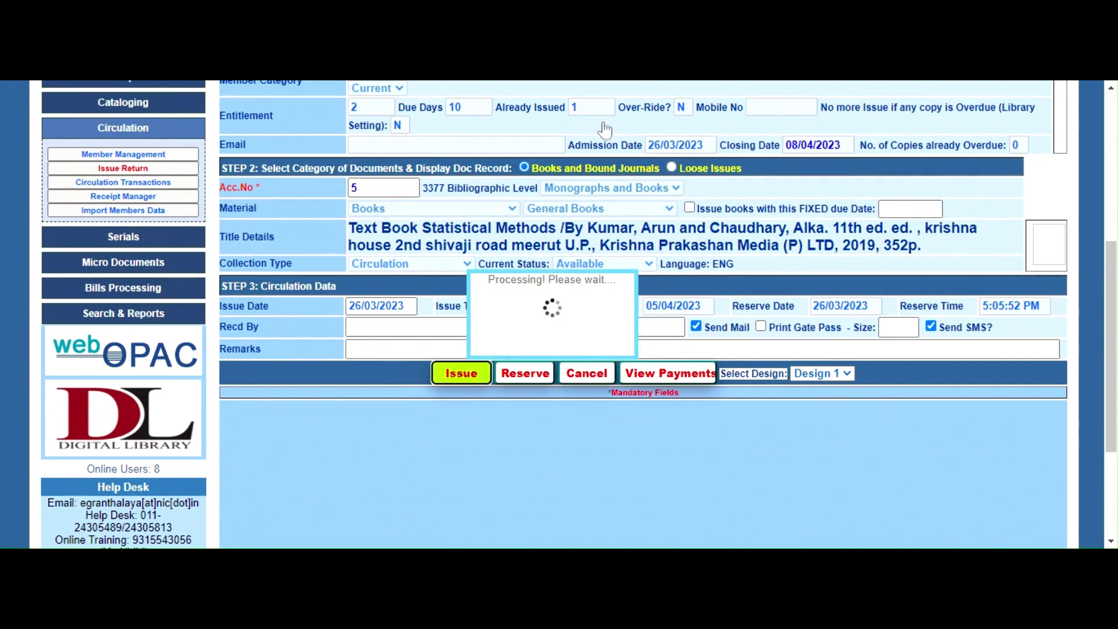
{"action": "scroll", "coordinate": [711, 379], "scroll_direction": "down", "scroll_amount": 7}
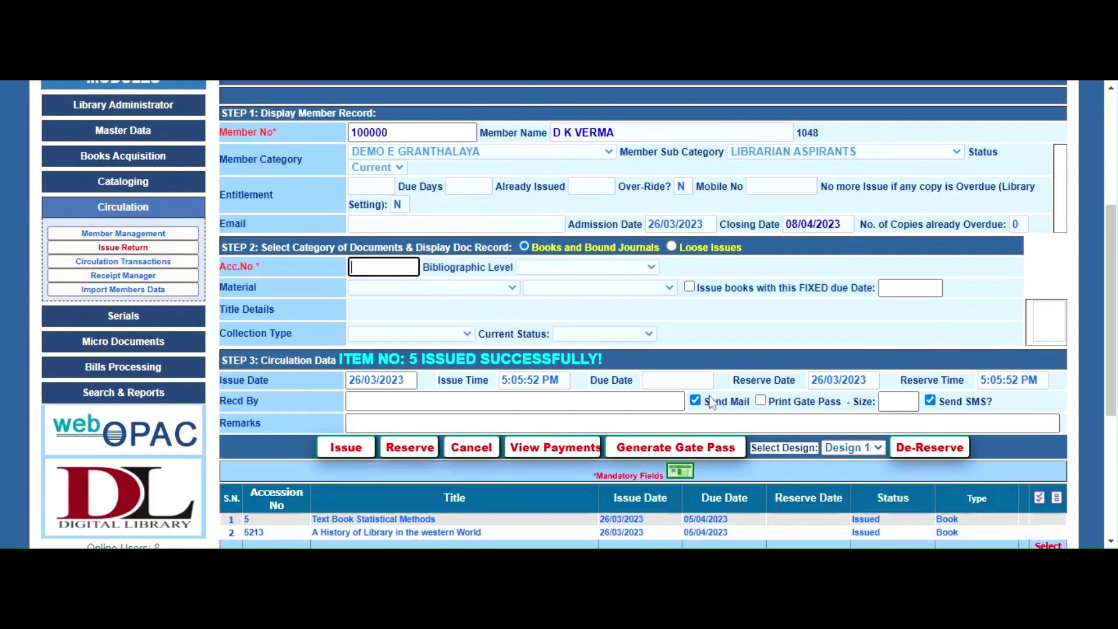
{"action": "scroll", "coordinate": [711, 402], "scroll_direction": "down", "scroll_amount": 2}
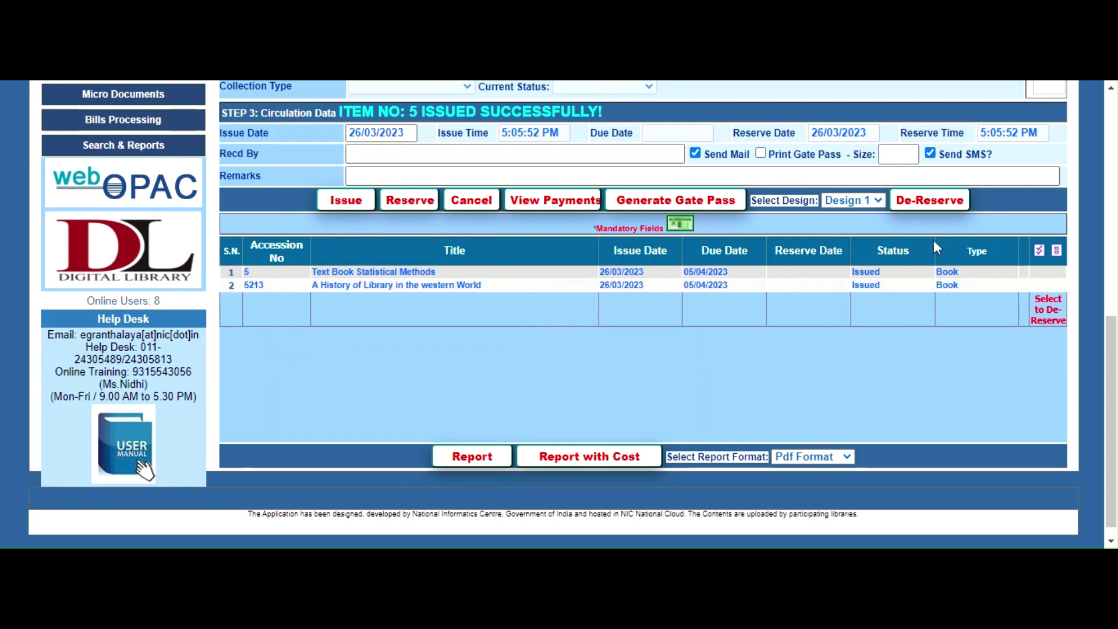
{"action": "scroll", "coordinate": [955, 419], "scroll_direction": "up", "scroll_amount": 2}
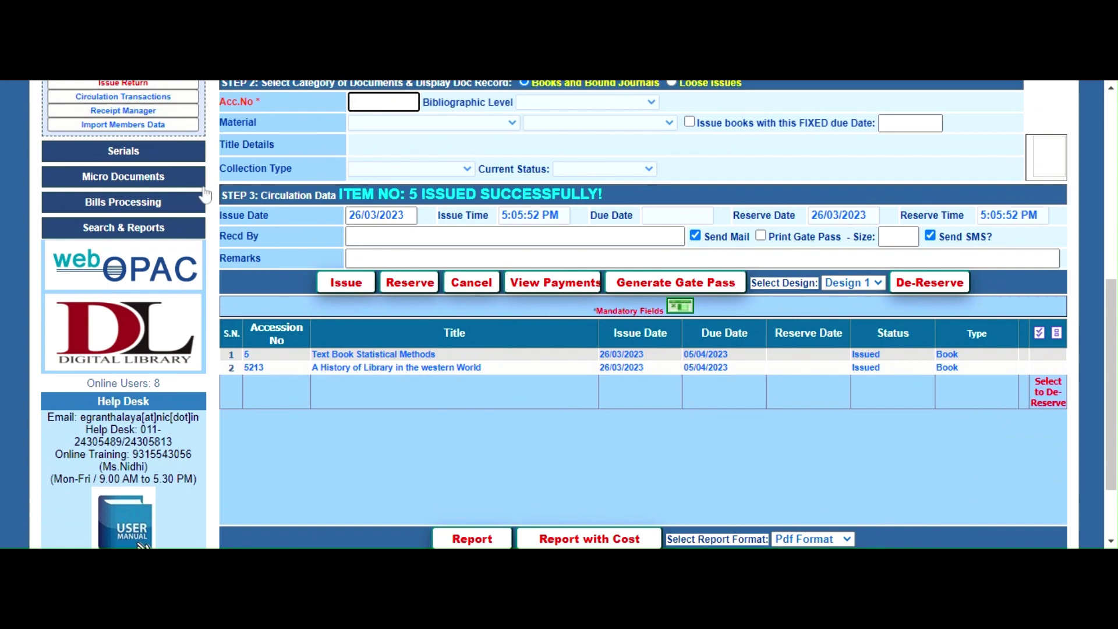
{"action": "scroll", "coordinate": [490, 263], "scroll_direction": "up", "scroll_amount": 2}
{"action": "scroll", "coordinate": [490, 268], "scroll_direction": "down", "scroll_amount": 2}
{"action": "scroll", "coordinate": [528, 346], "scroll_direction": "up", "scroll_amount": 5}
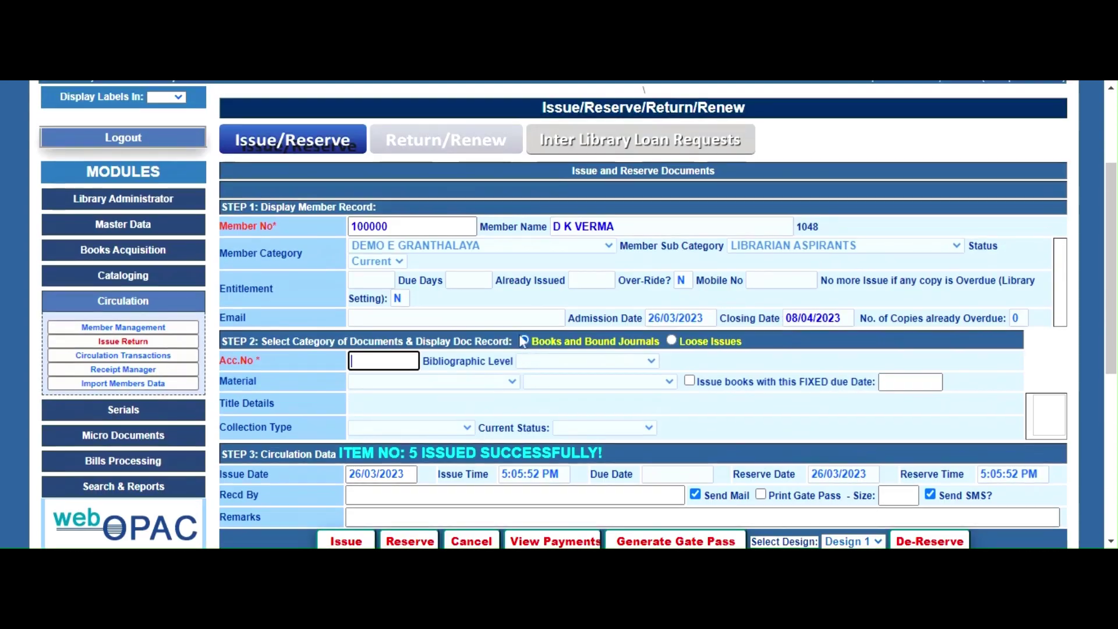
Return book 5213 from the member in Return/Renew.
{"action": "left_click", "coordinate": [450, 294]}
{"action": "scroll", "coordinate": [661, 317], "scroll_direction": "down", "scroll_amount": 2}
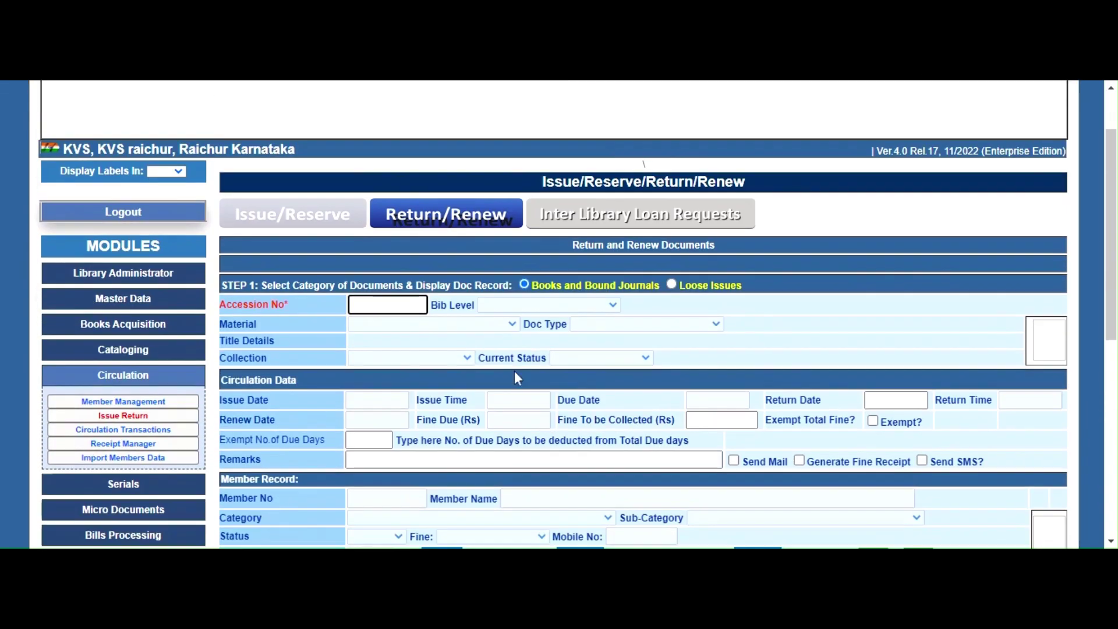
{"action": "type", "text": "5"}
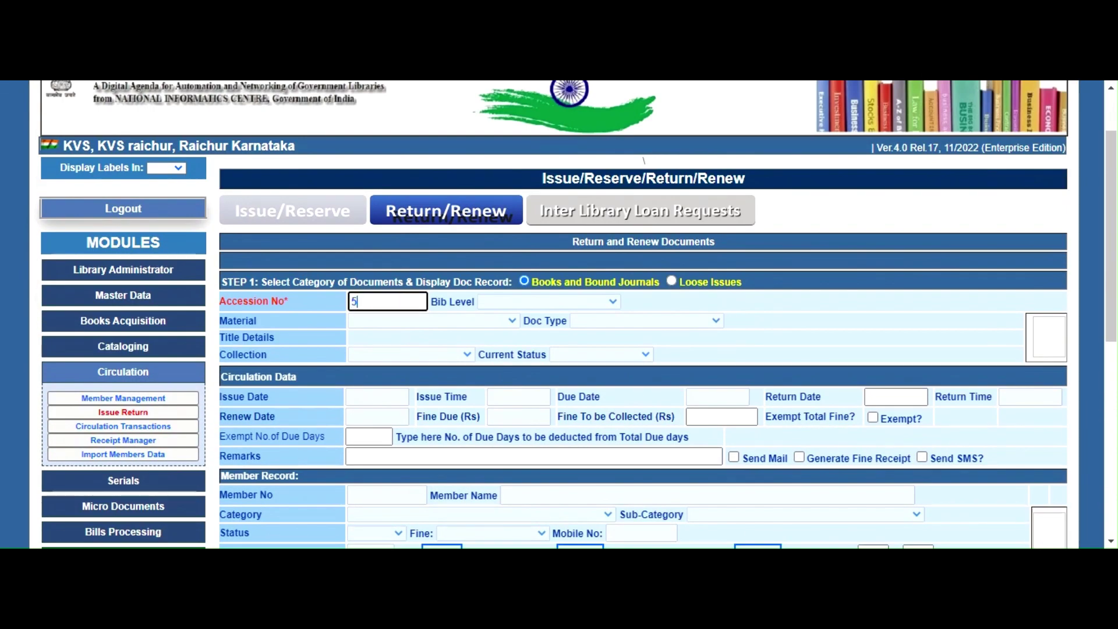
{"action": "type", "text": "213"}
{"action": "left_click", "coordinate": [827, 327]}
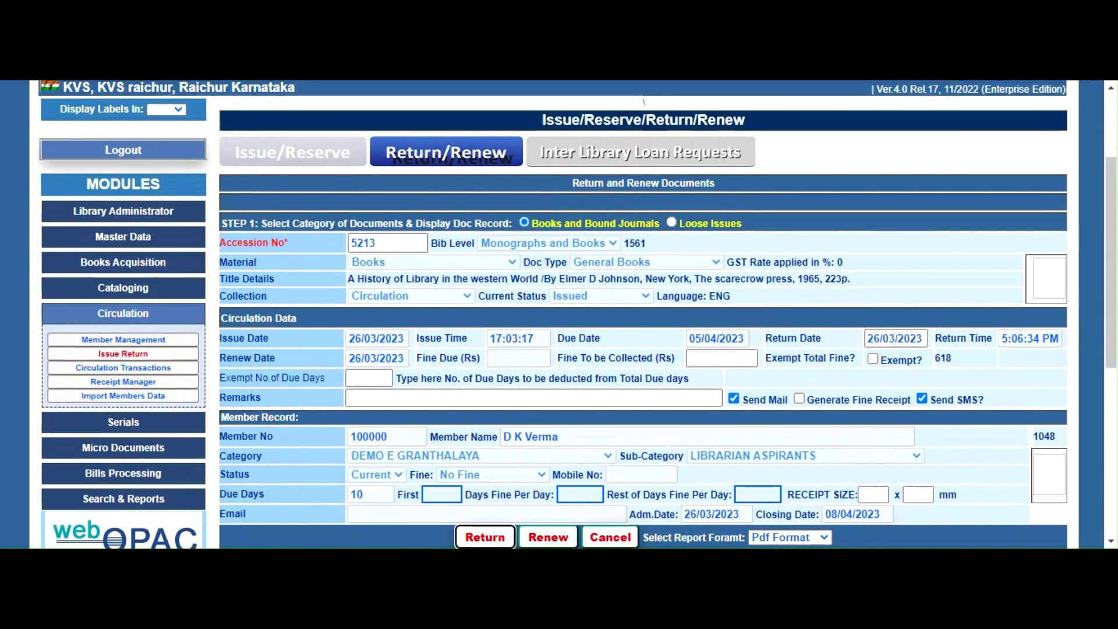
{"action": "scroll", "coordinate": [838, 347], "scroll_direction": "down", "scroll_amount": 2}
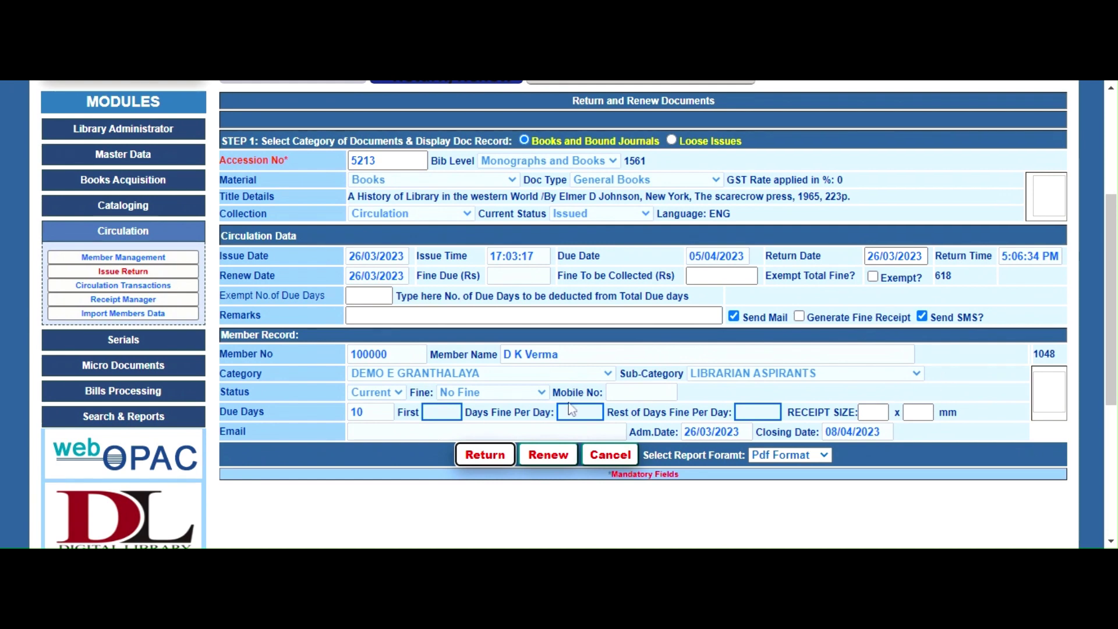
{"action": "left_click", "coordinate": [484, 454]}
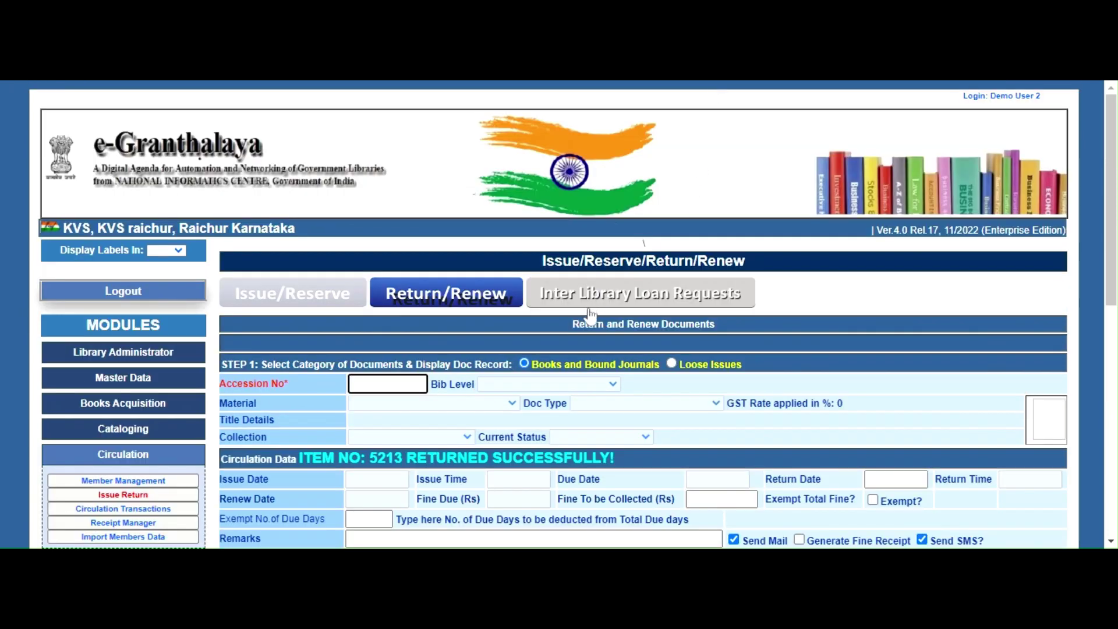
Load accession 5 and return it to the library.
{"action": "type", "text": "5"}
{"action": "scroll", "coordinate": [434, 452], "scroll_direction": "down", "scroll_amount": 4}
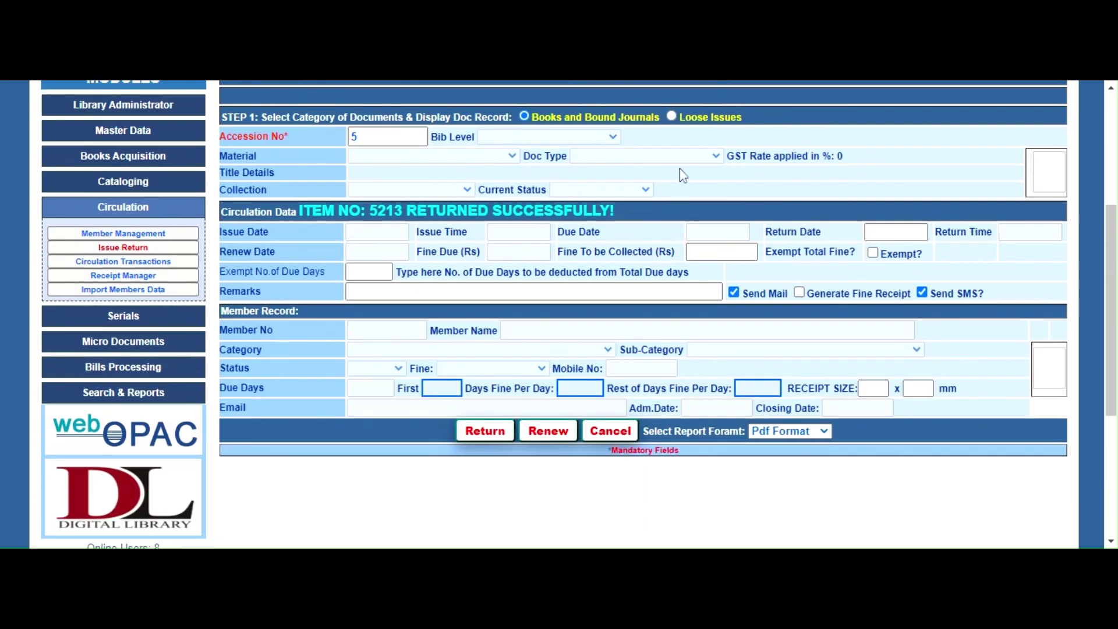
{"action": "key", "text": "Return"}
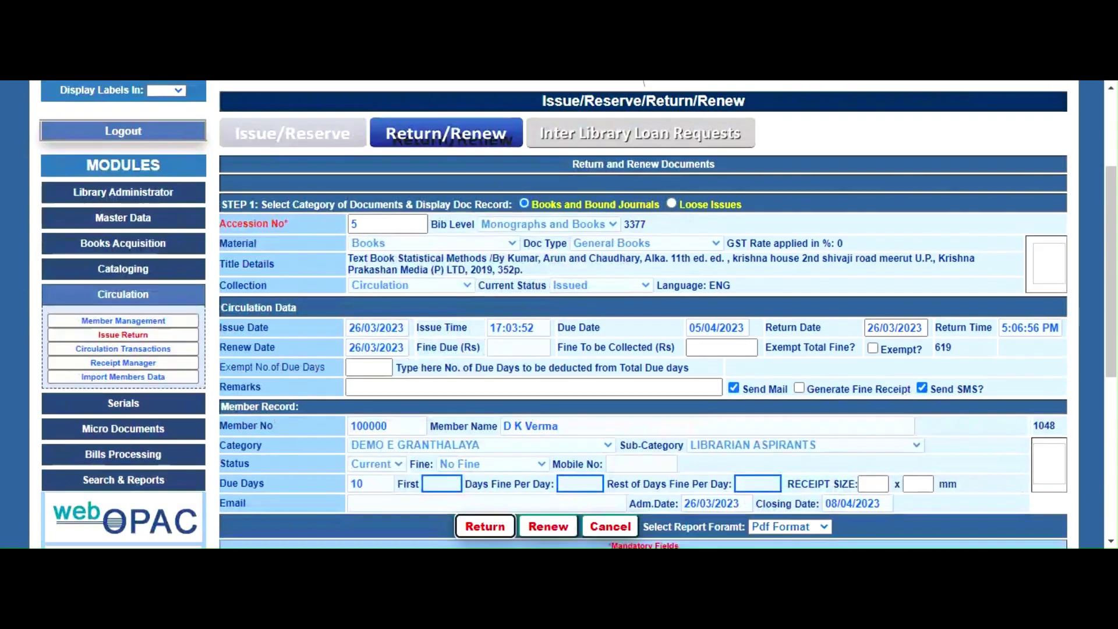
{"action": "key", "text": "Return"}
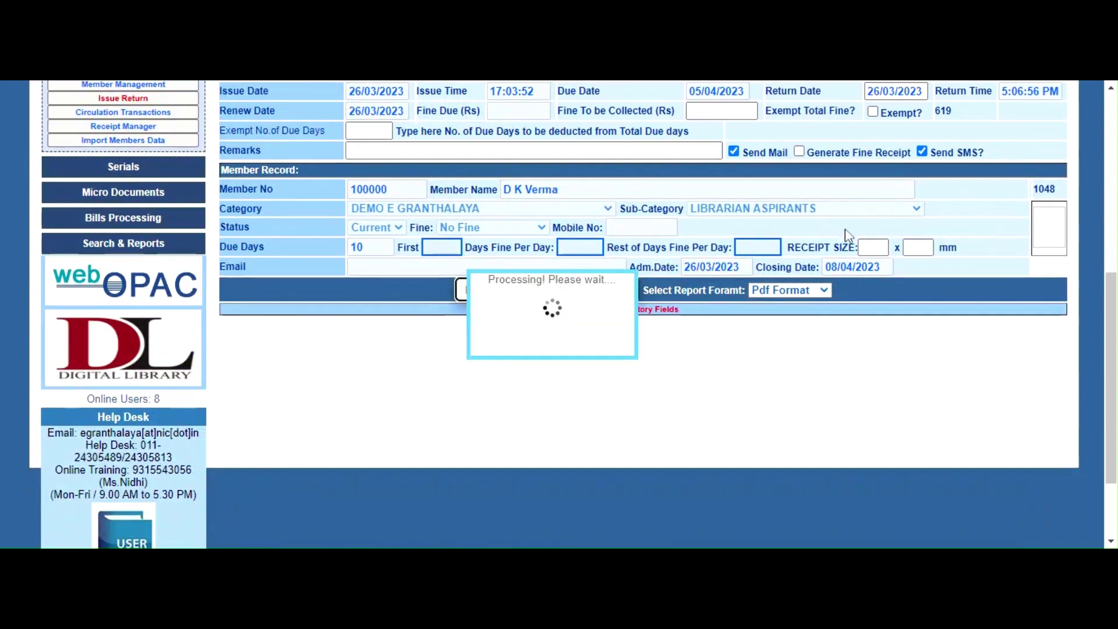